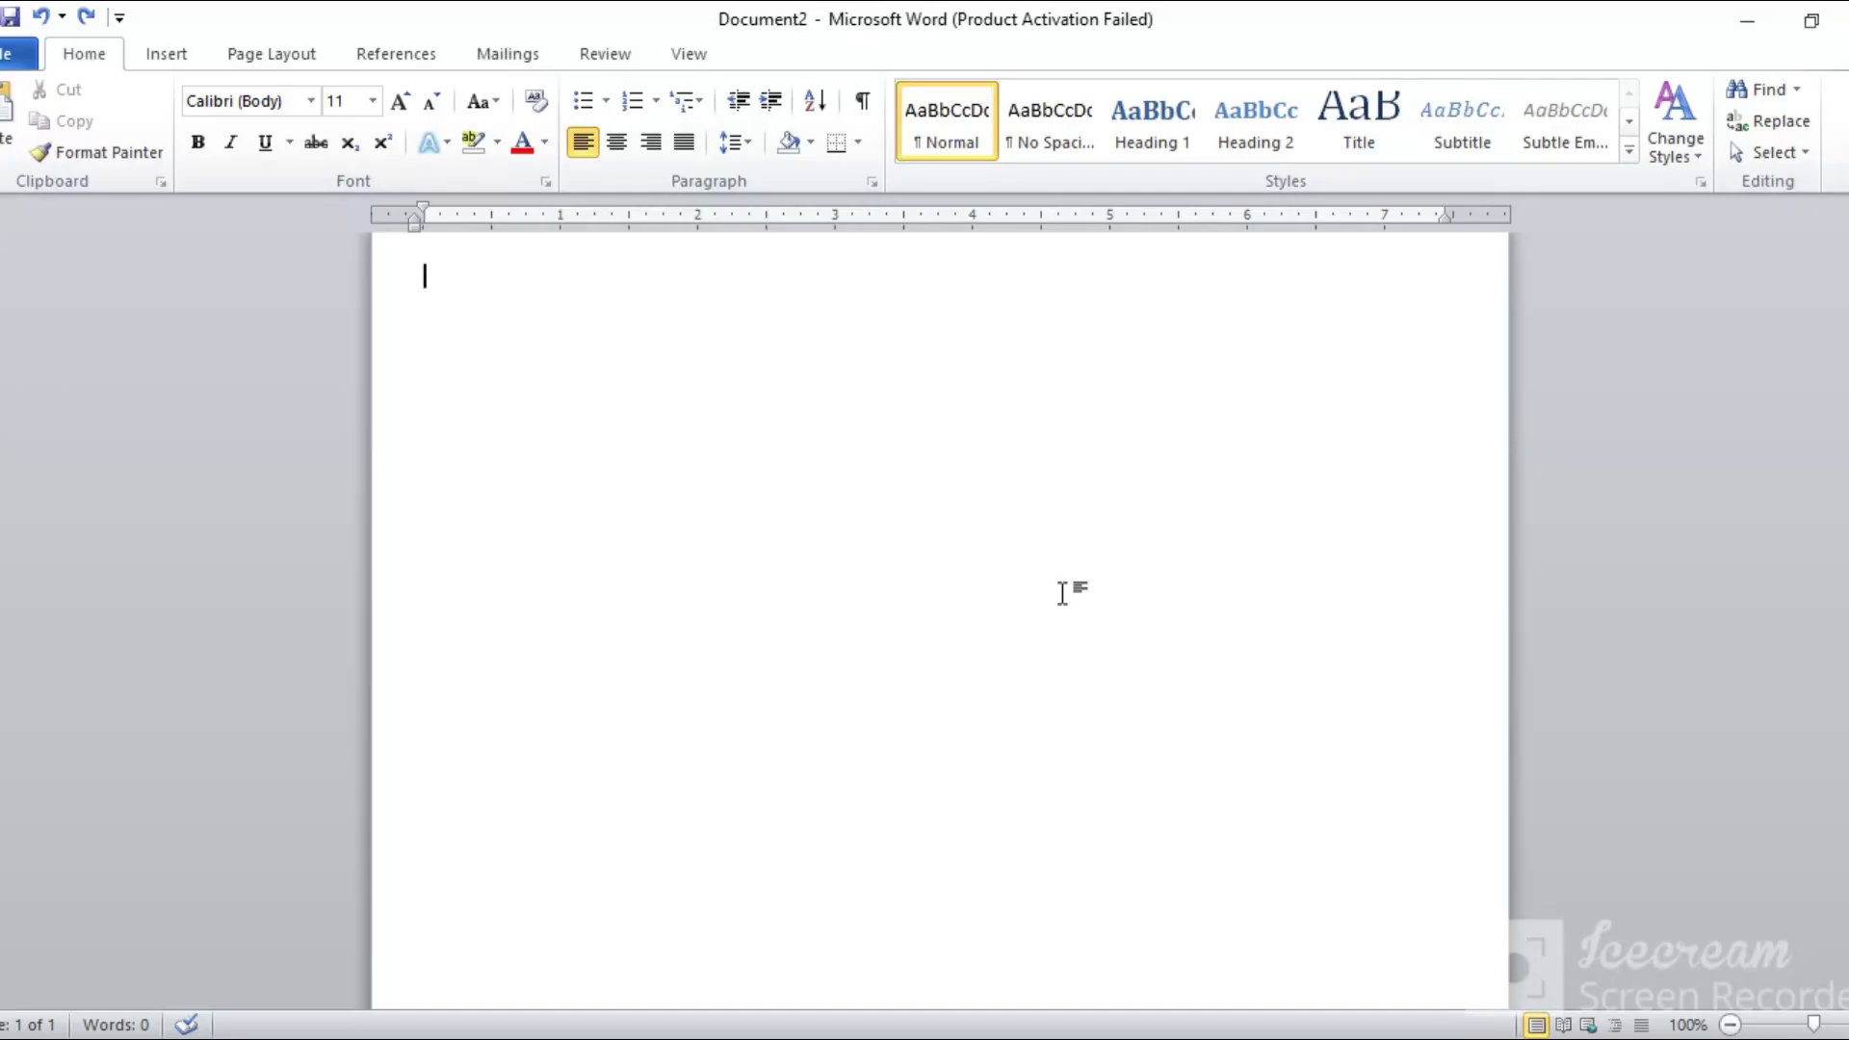
- Add an empty 3x3 table to the blank page from the Table grid
click(533, 58)
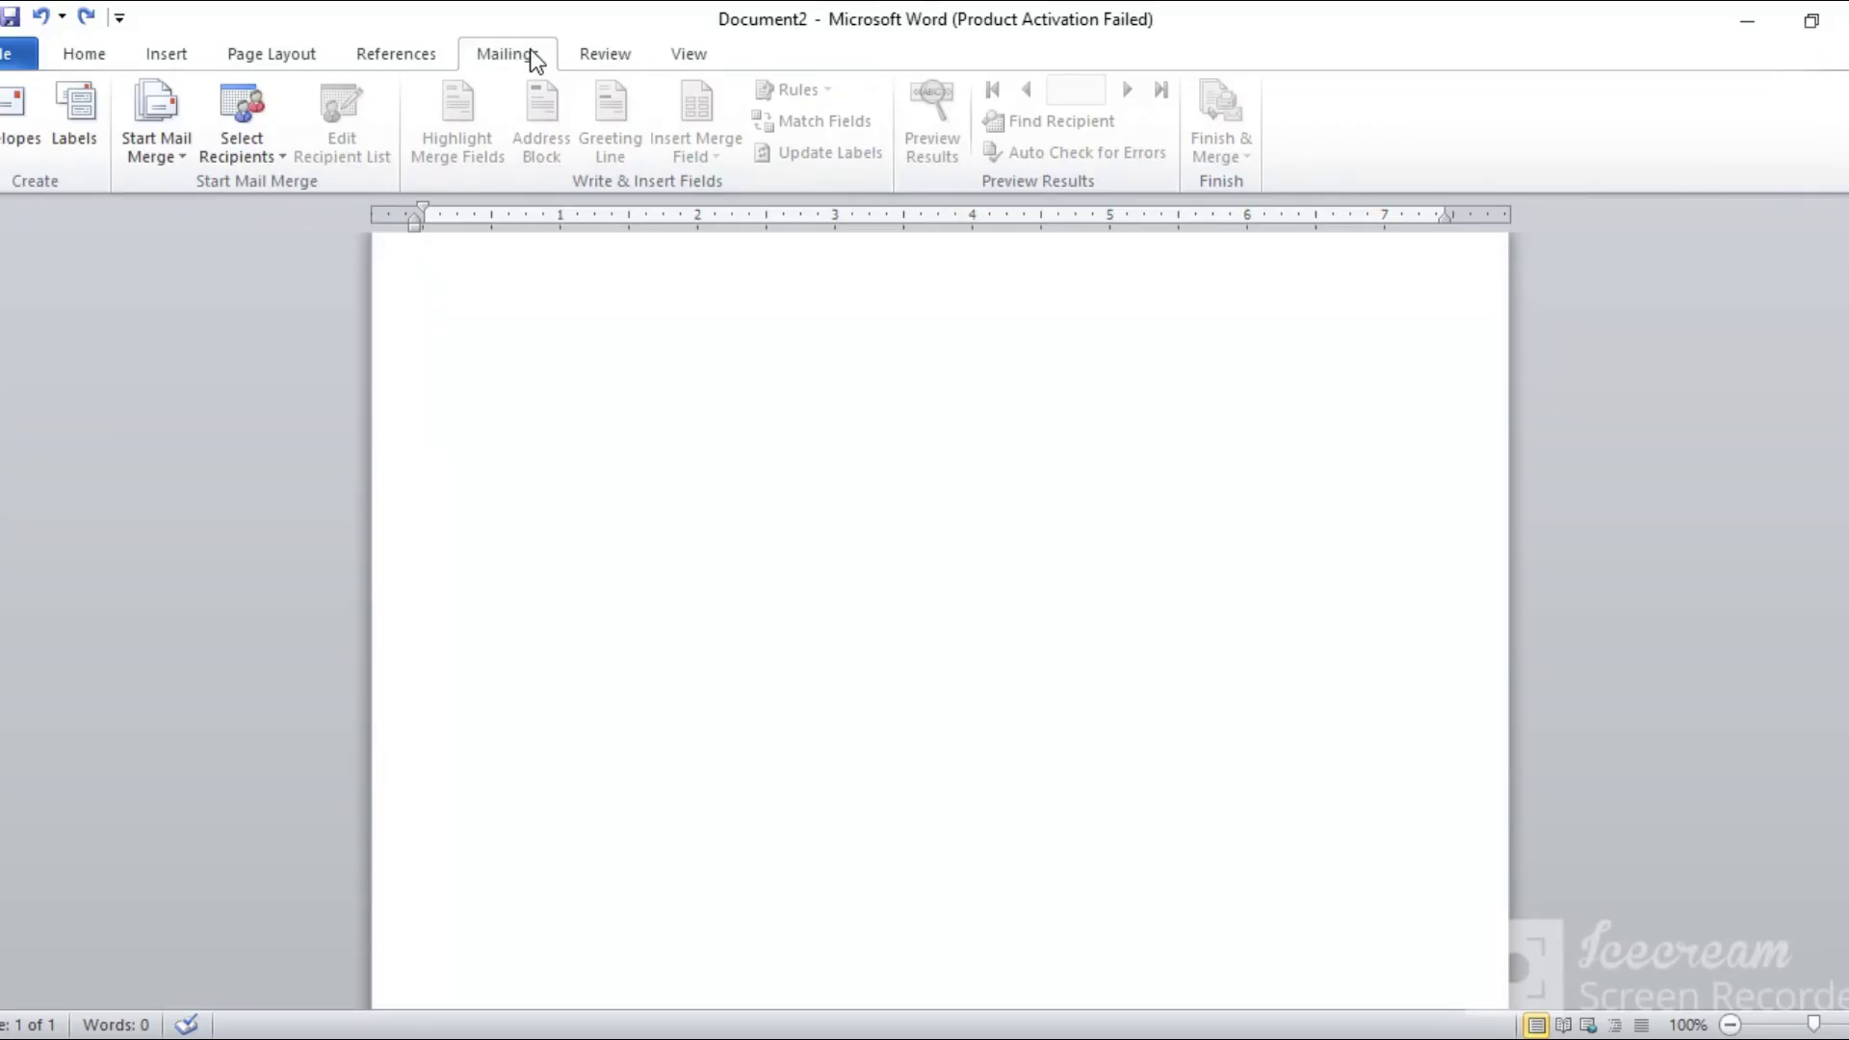
click(164, 60)
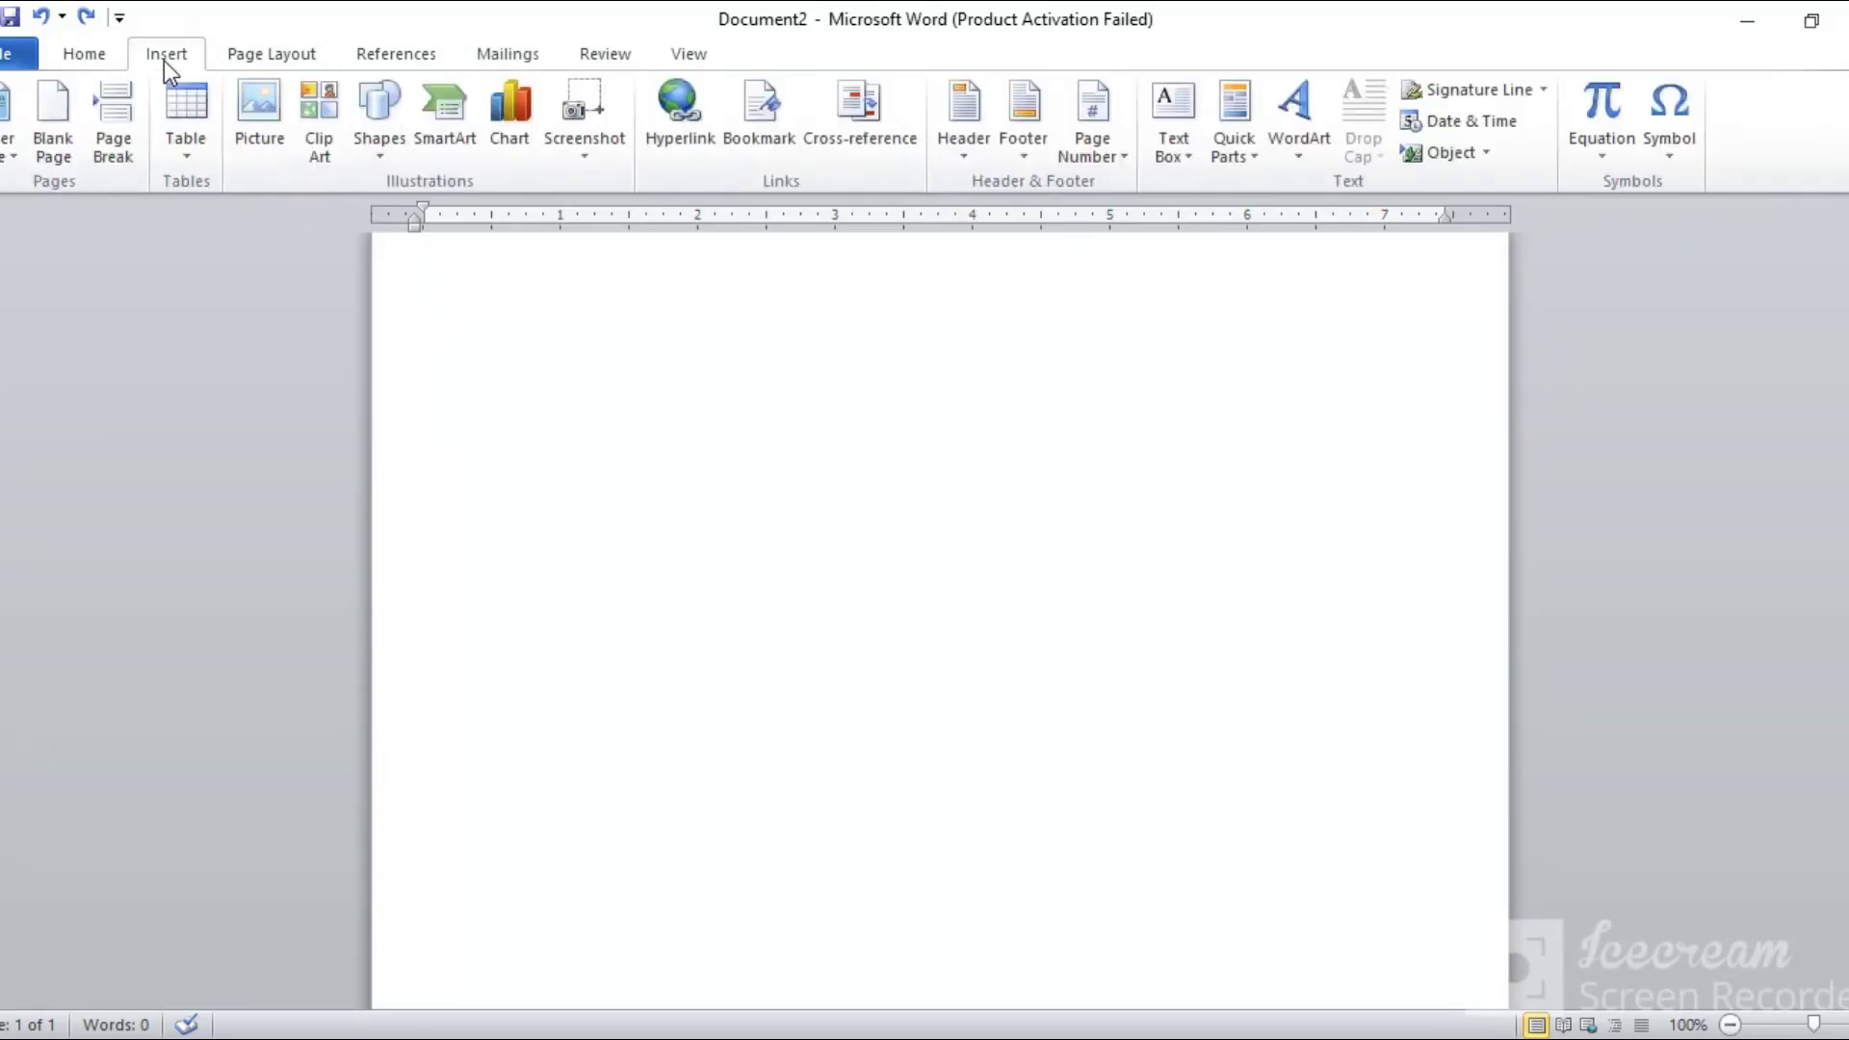
click(184, 148)
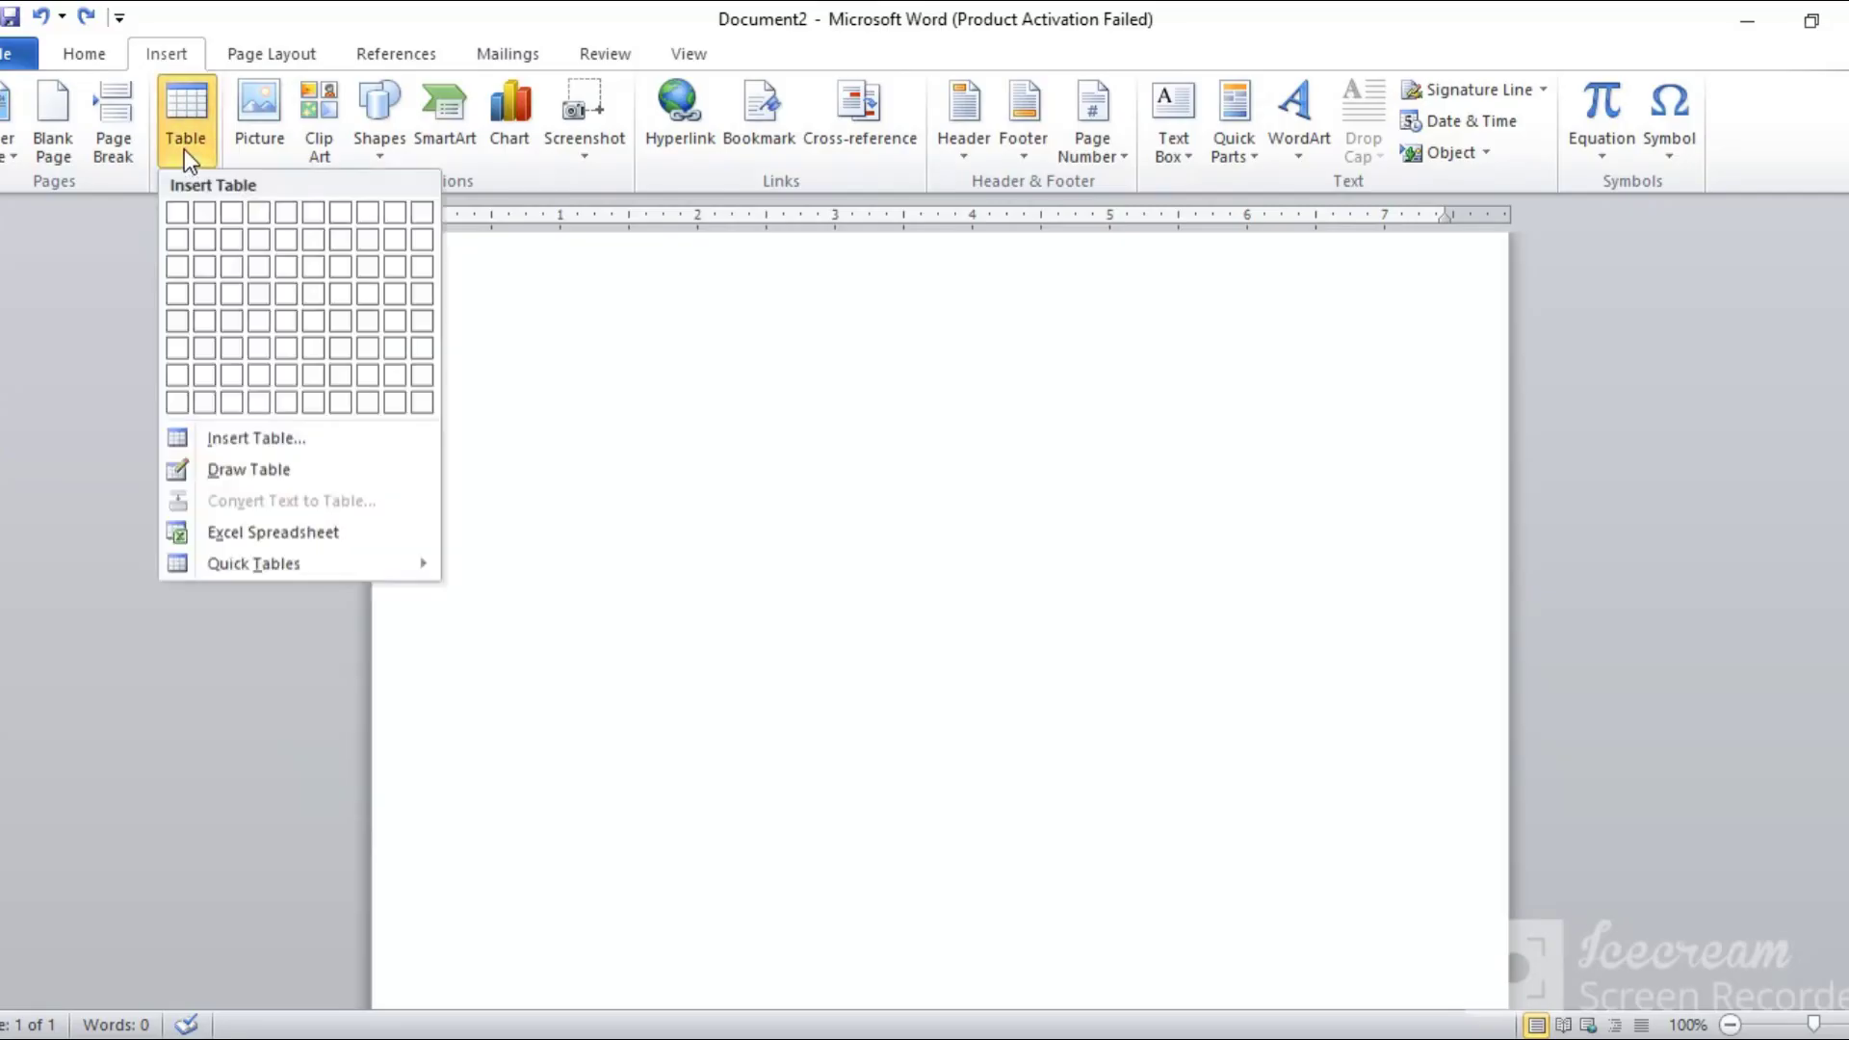
click(231, 270)
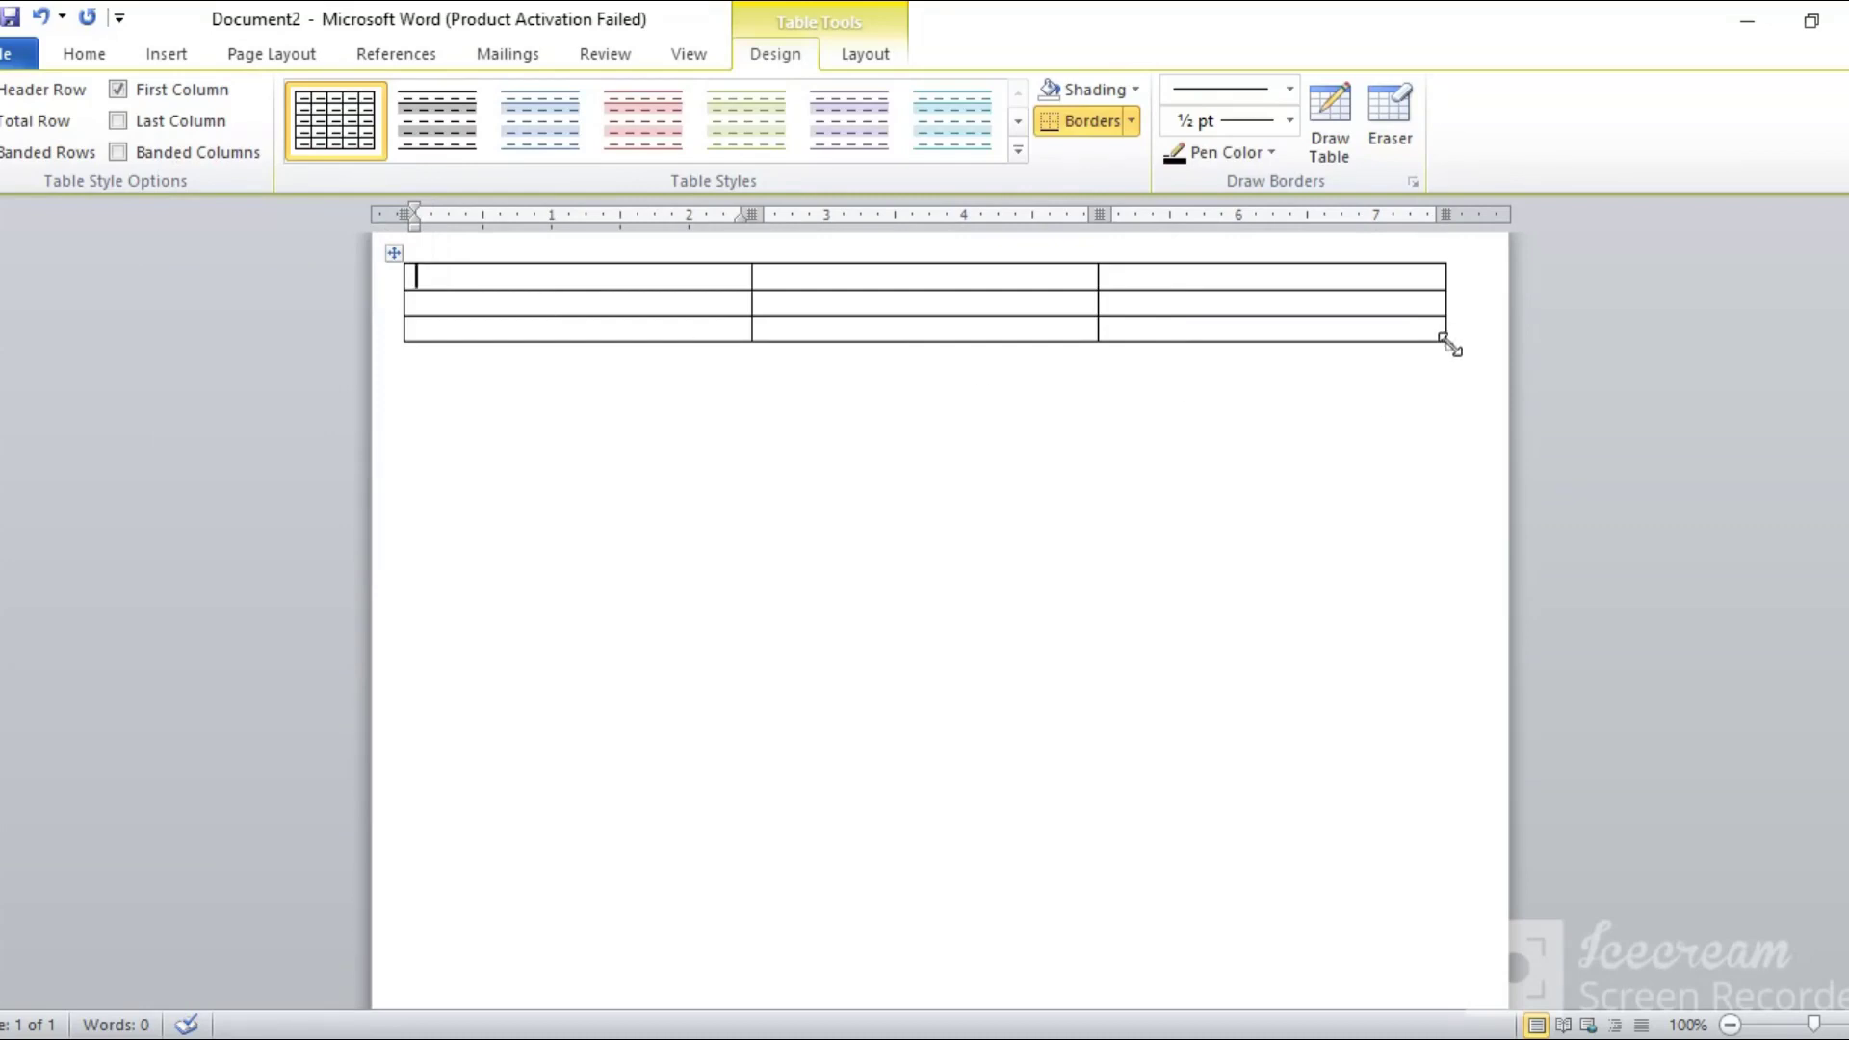
- Drag the table's corner handle down so its three rows become tall card-sized boxes
drag(1451, 339, 1459, 956)
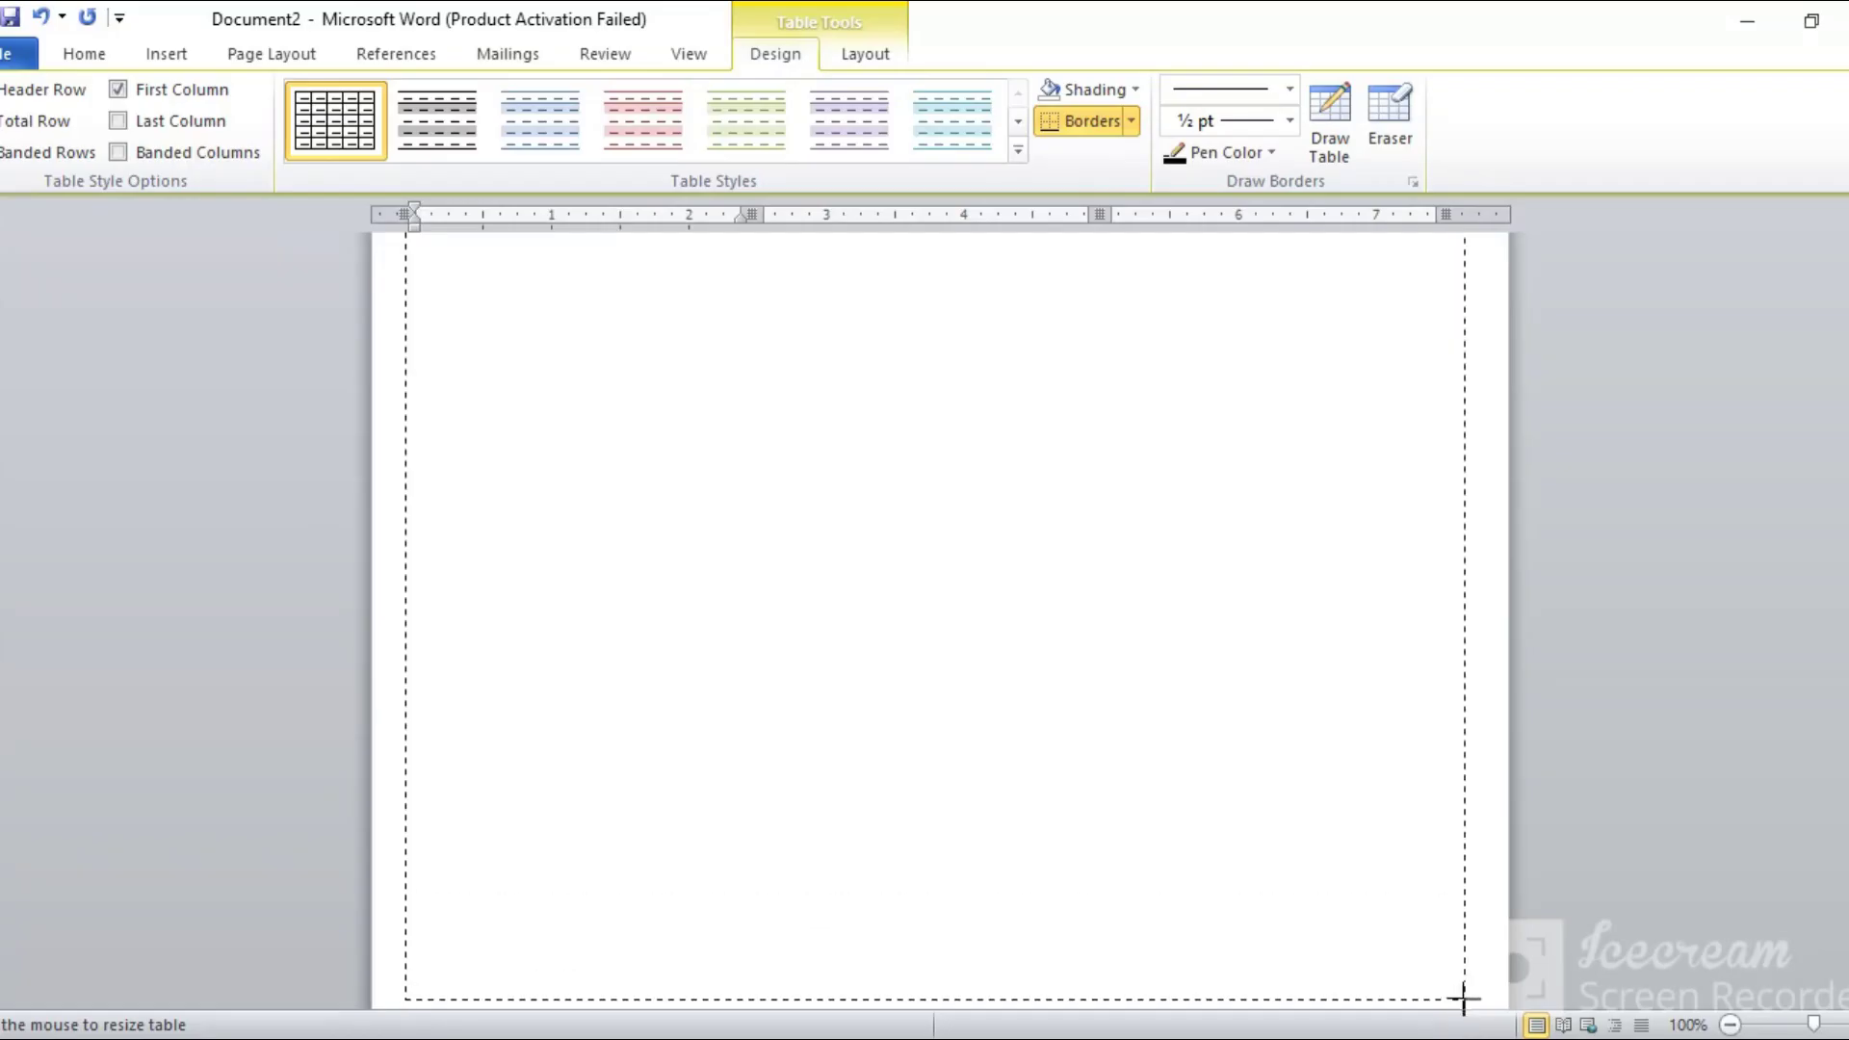
drag(1459, 956, 1464, 985)
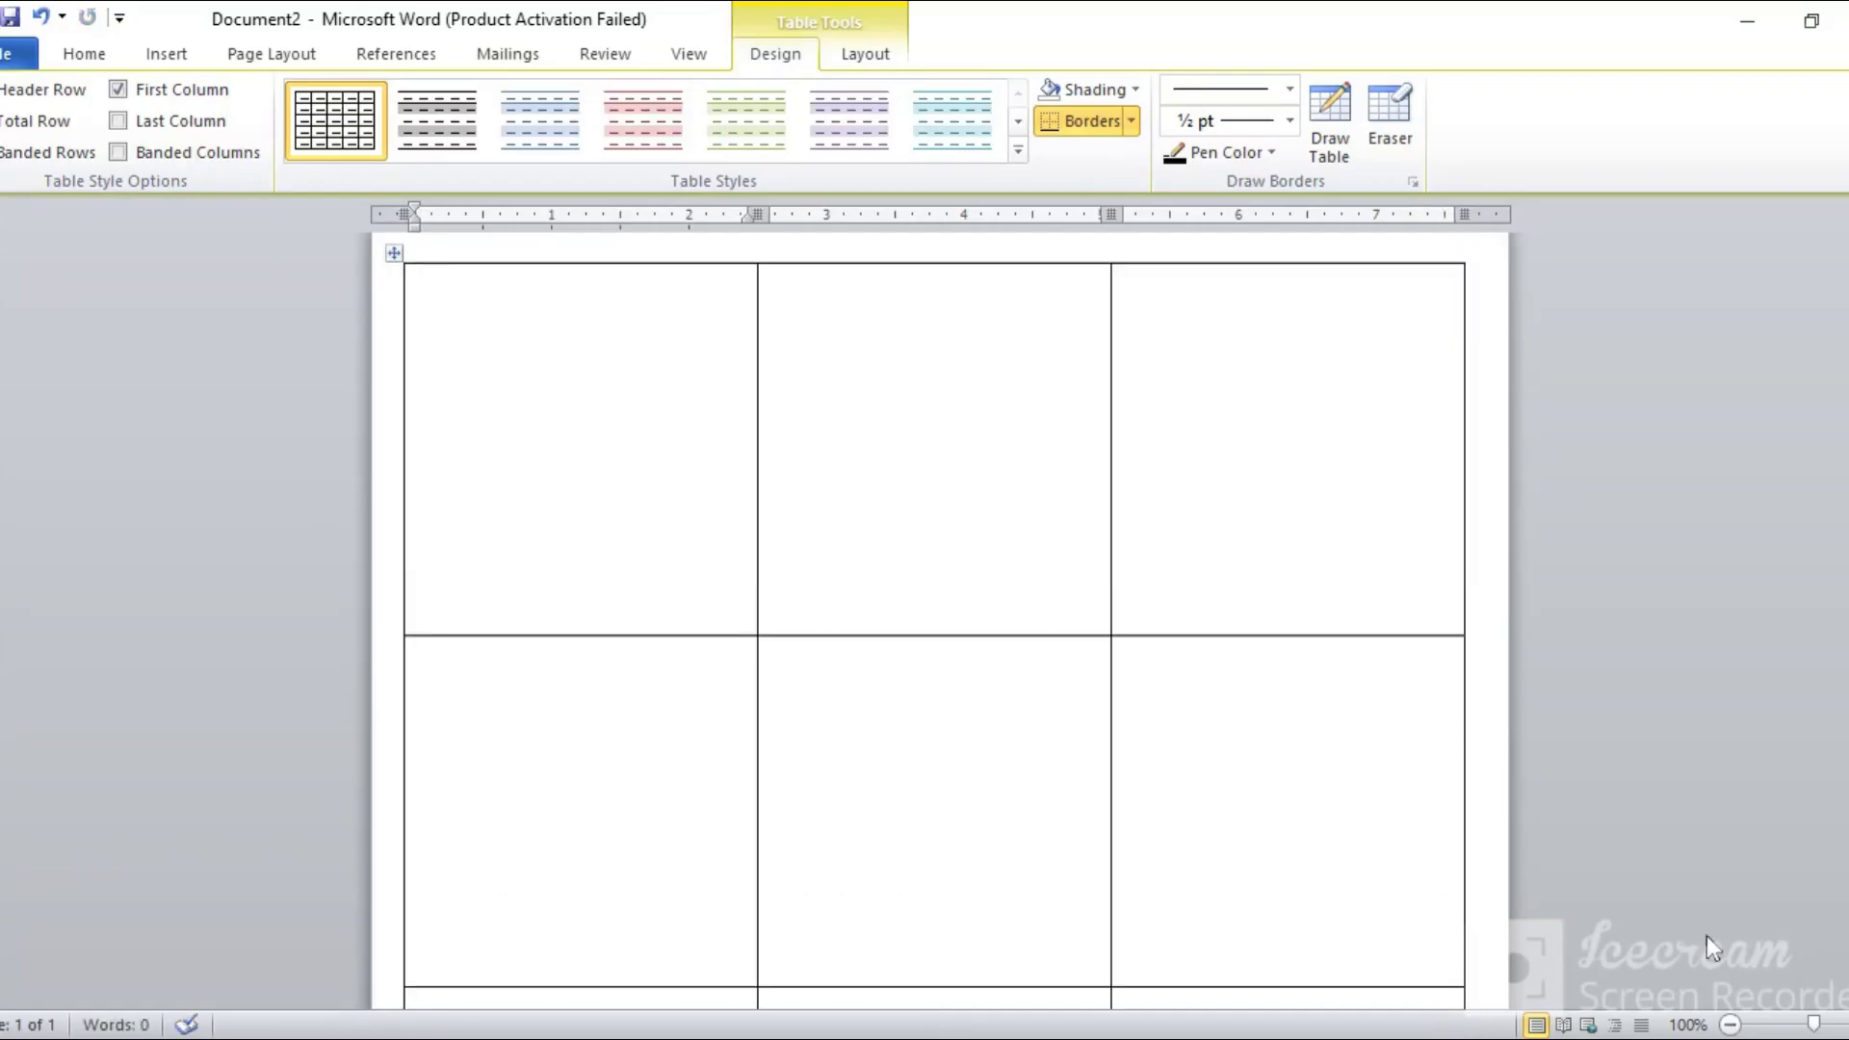
scroll(934, 617, down, 3)
scroll(934, 616, down, 4)
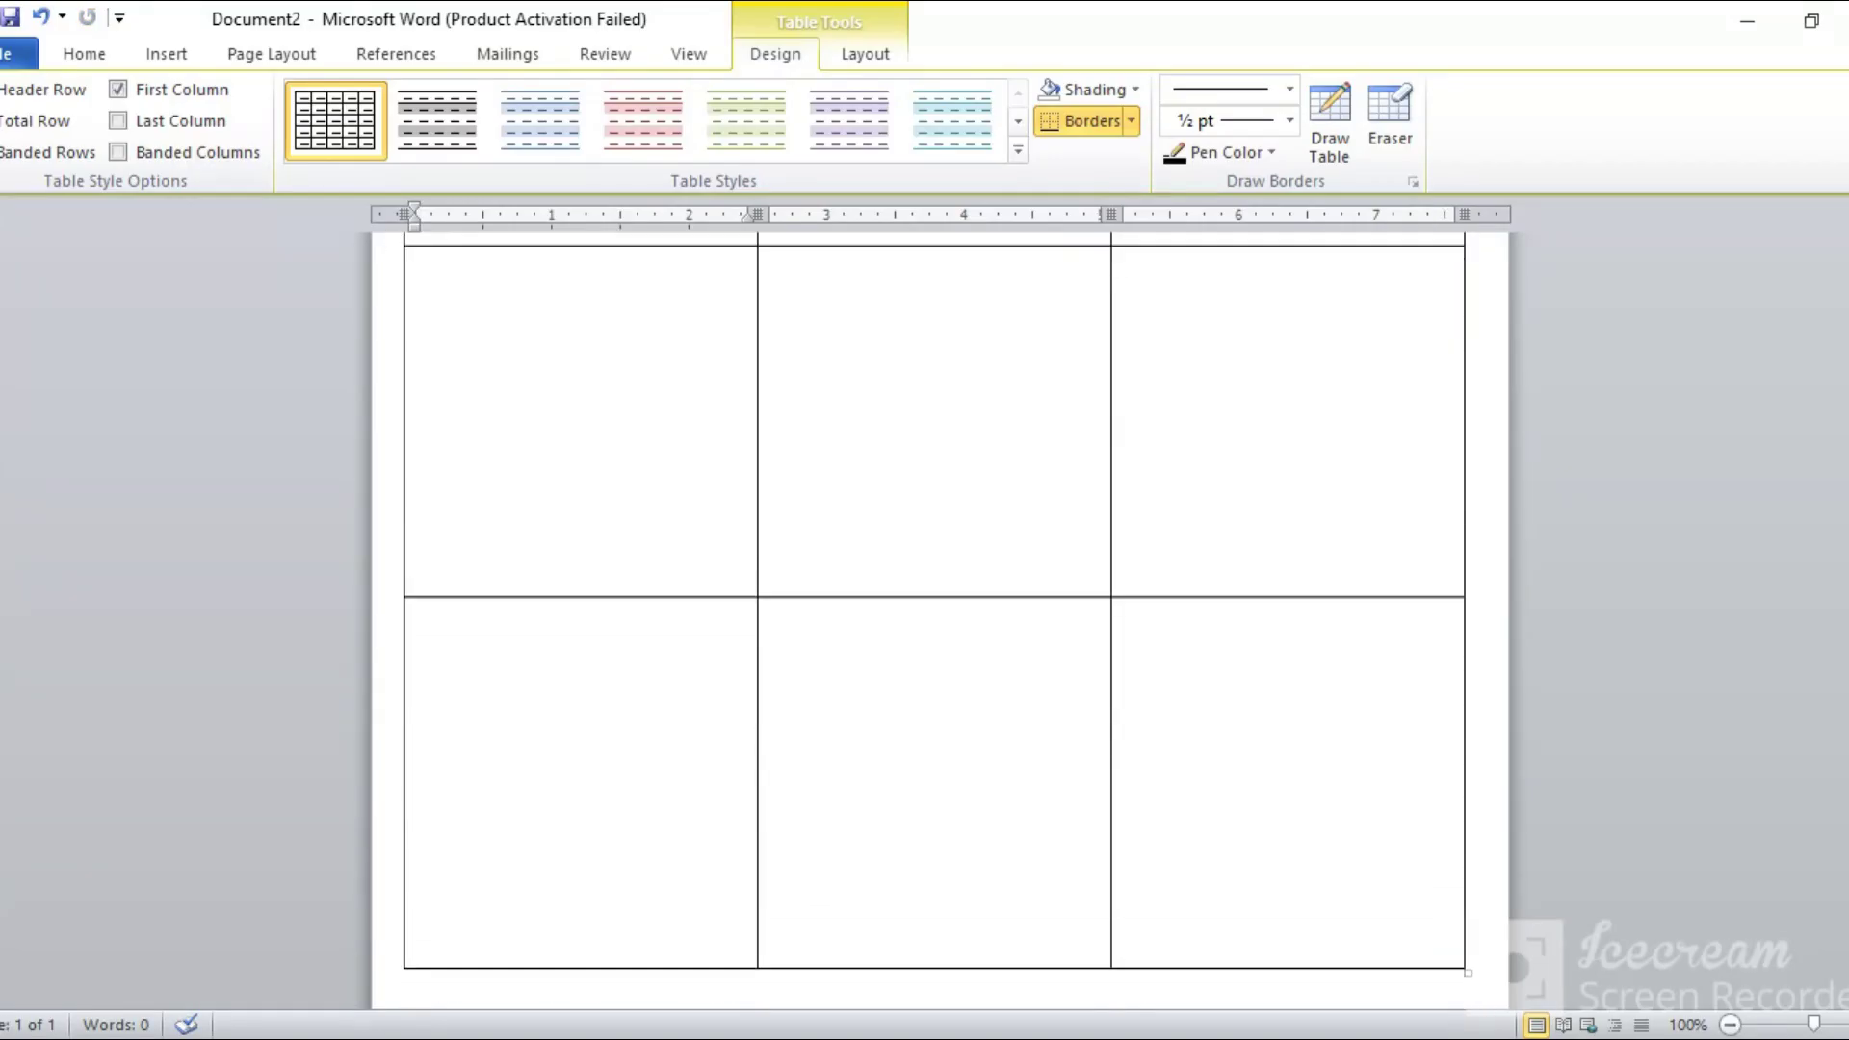
scroll(934, 616, down, 3)
scroll(934, 617, down, 4)
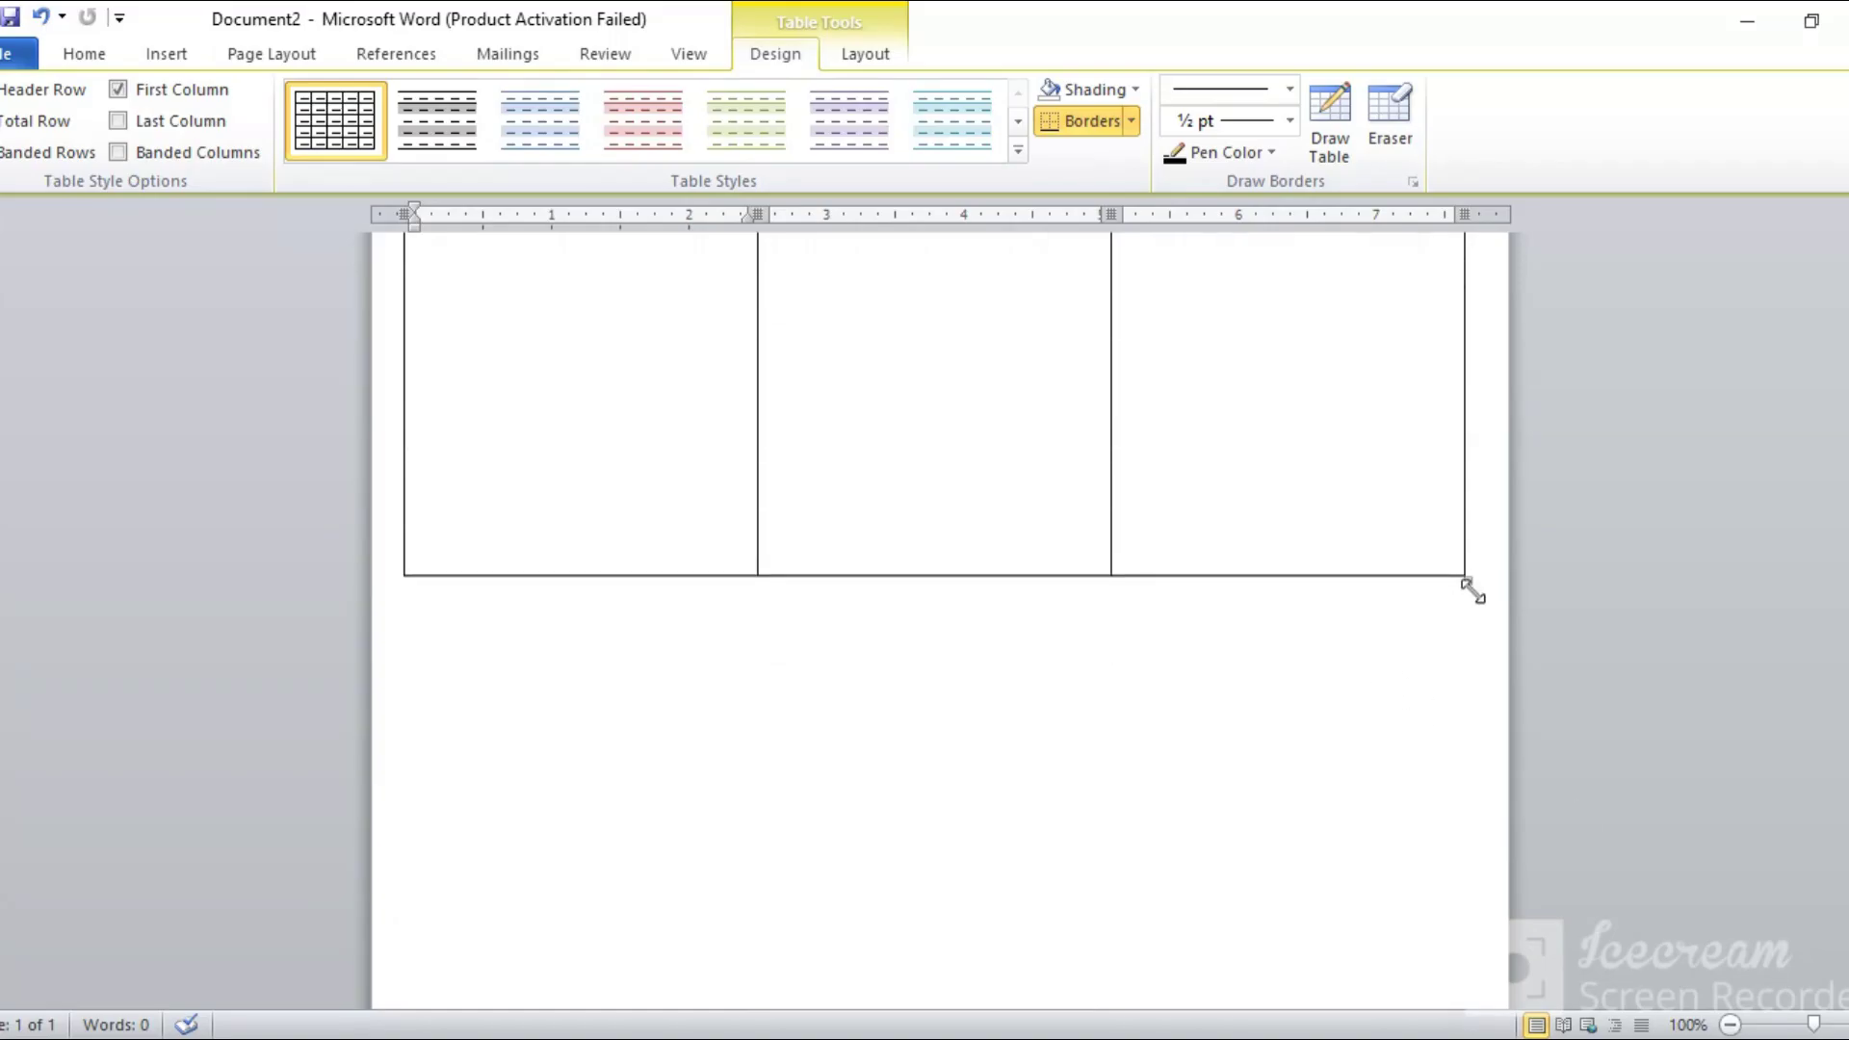
drag(1466, 576, 1477, 926)
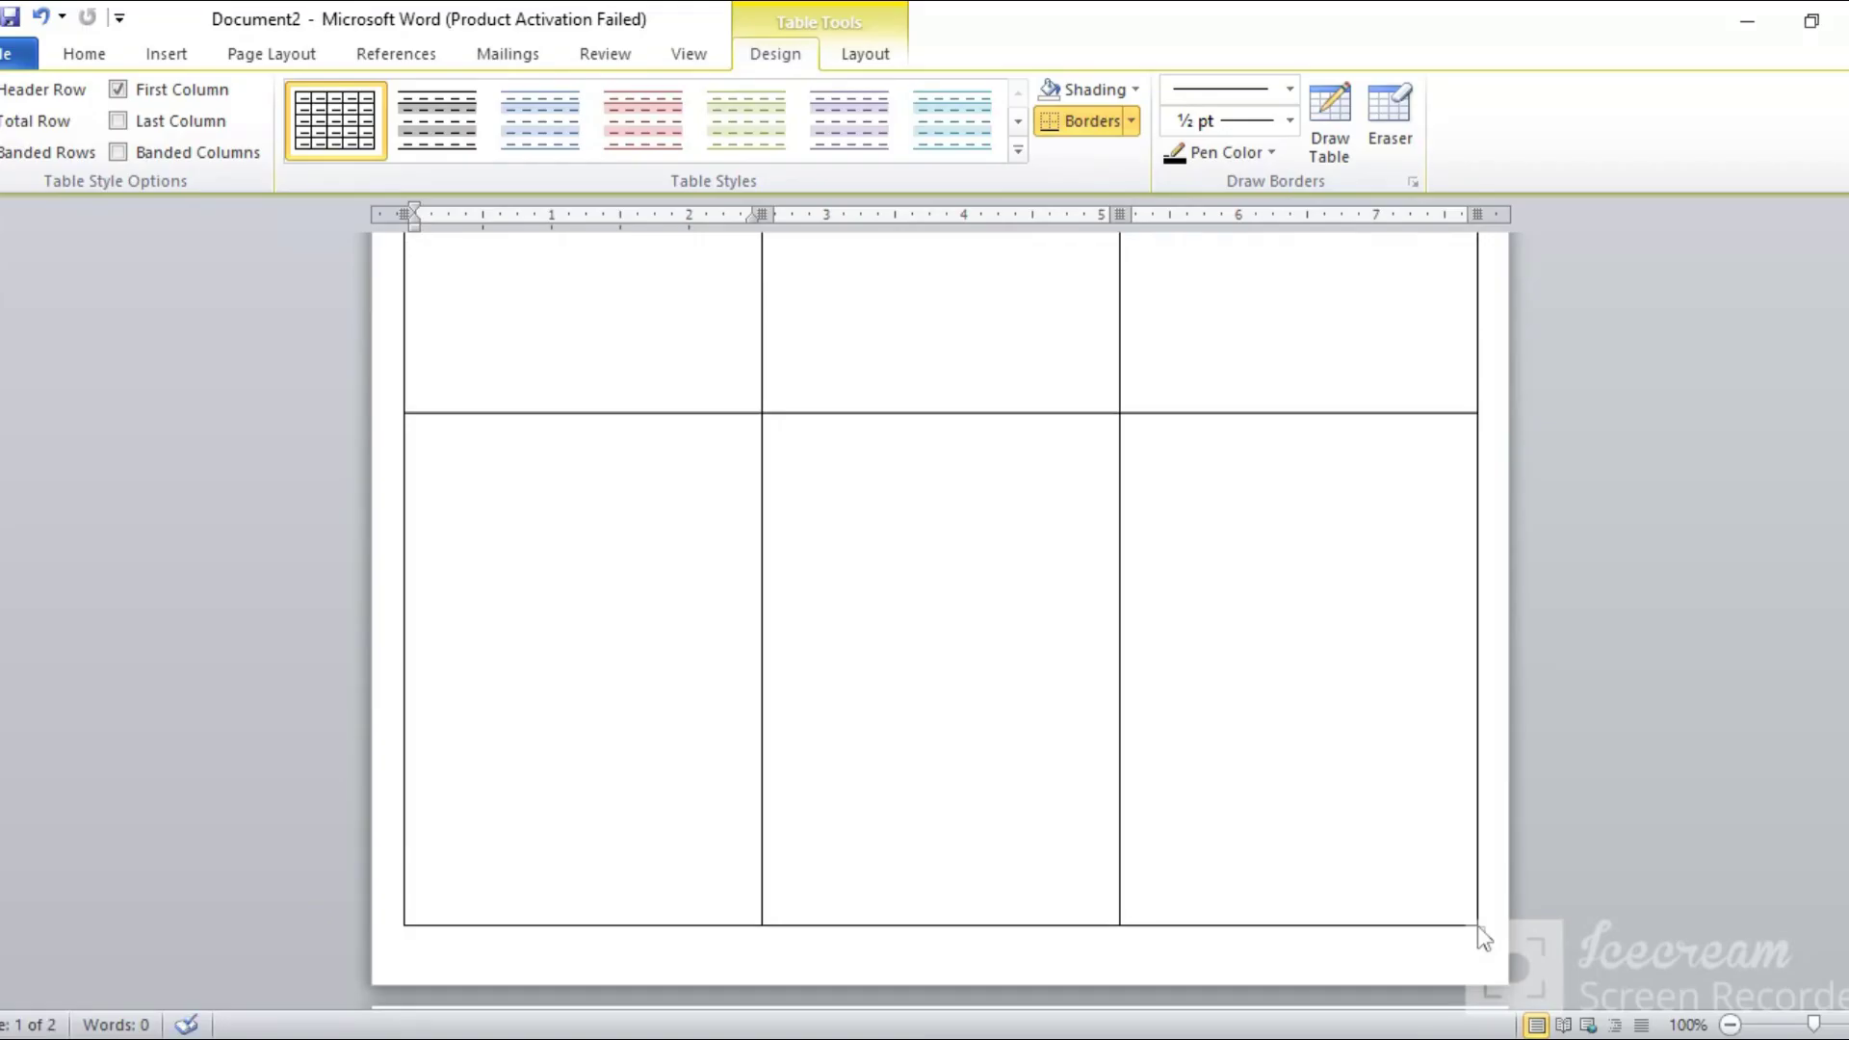
scroll(940, 578, up, 5)
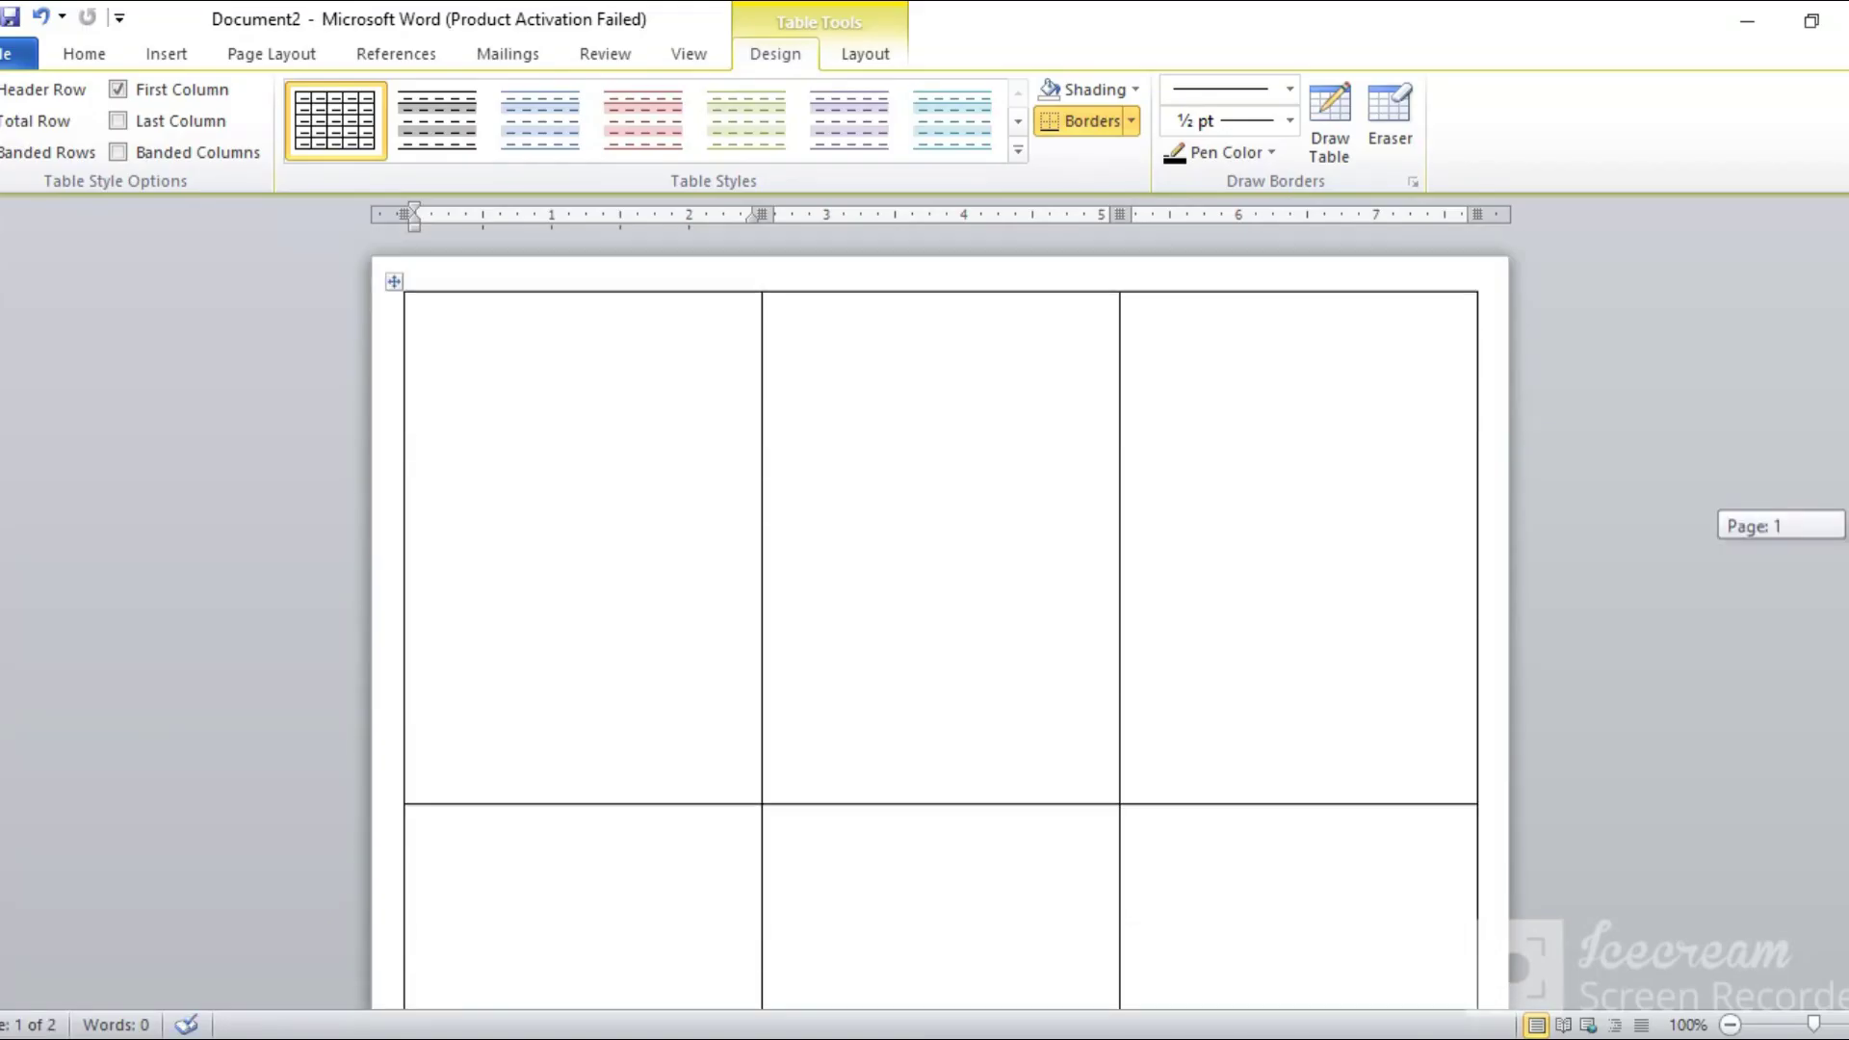
click(188, 54)
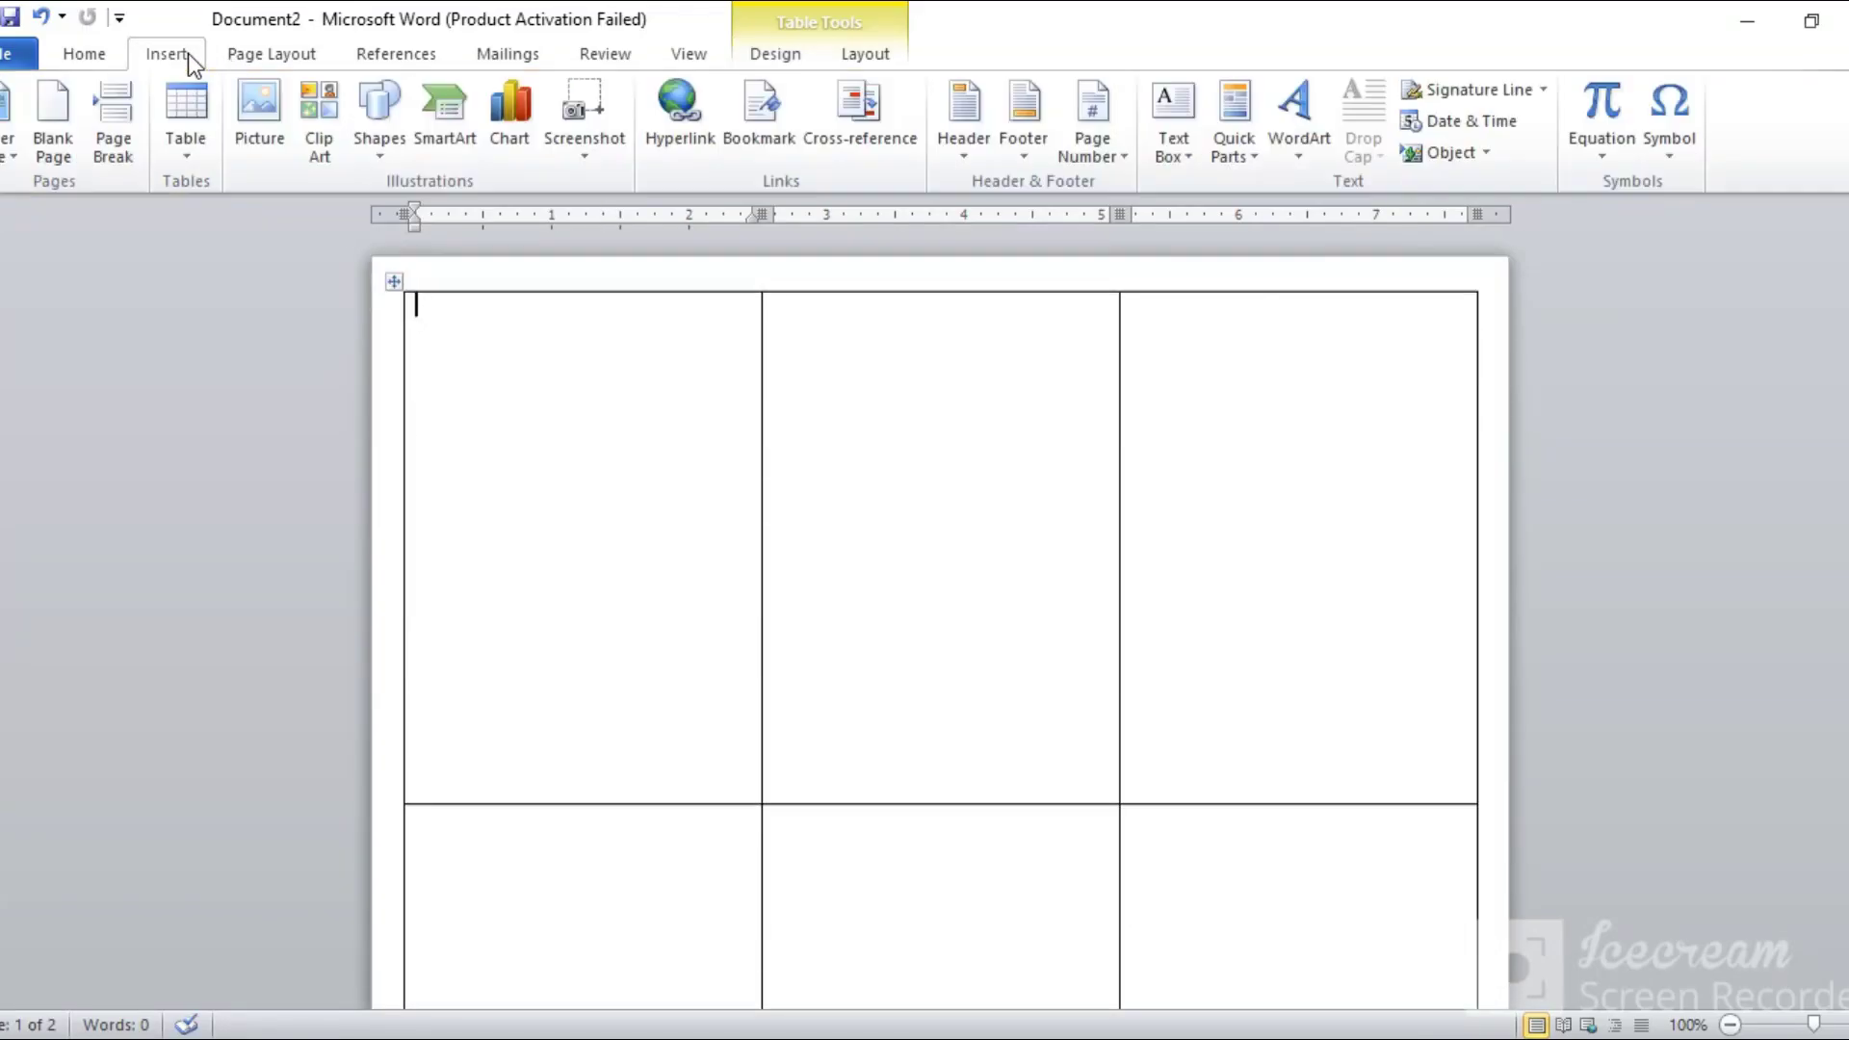
- Draw a text box in the top-left cell and type 'Grammar Public School Karachi' into it
click(375, 154)
click(361, 211)
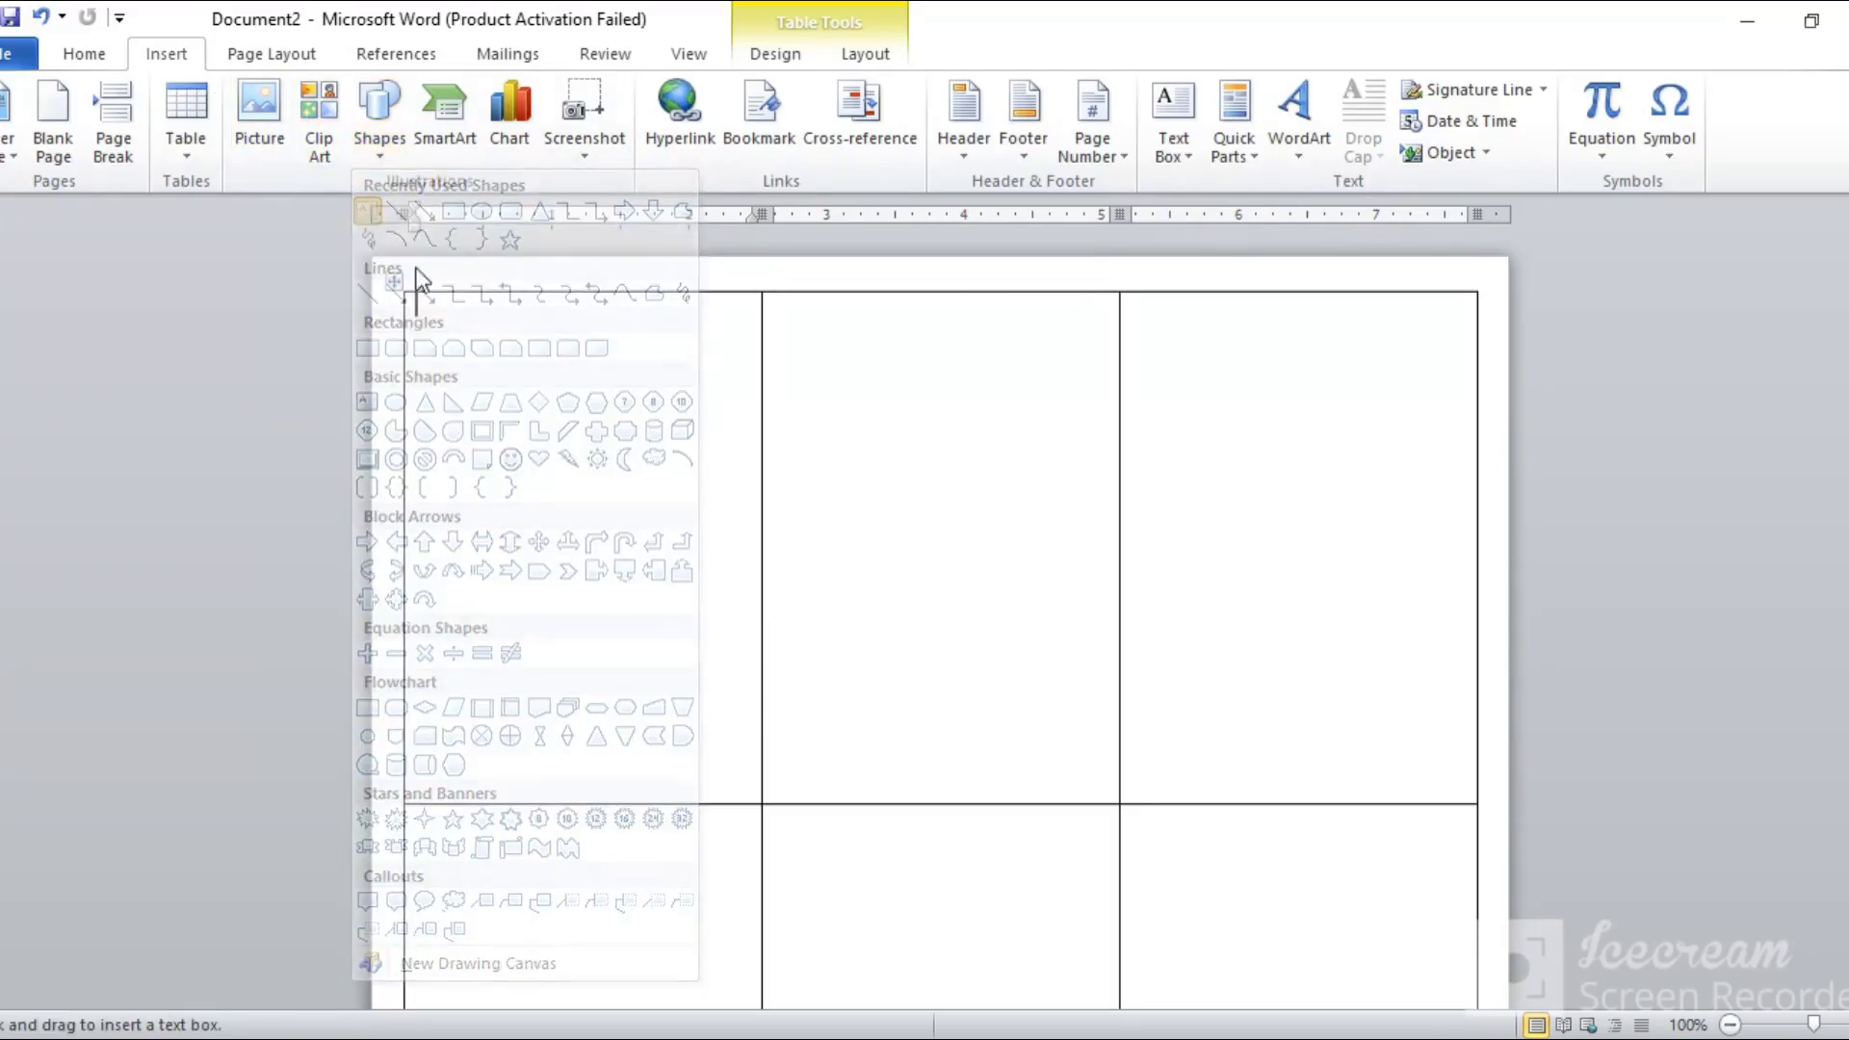
drag(404, 294, 761, 355)
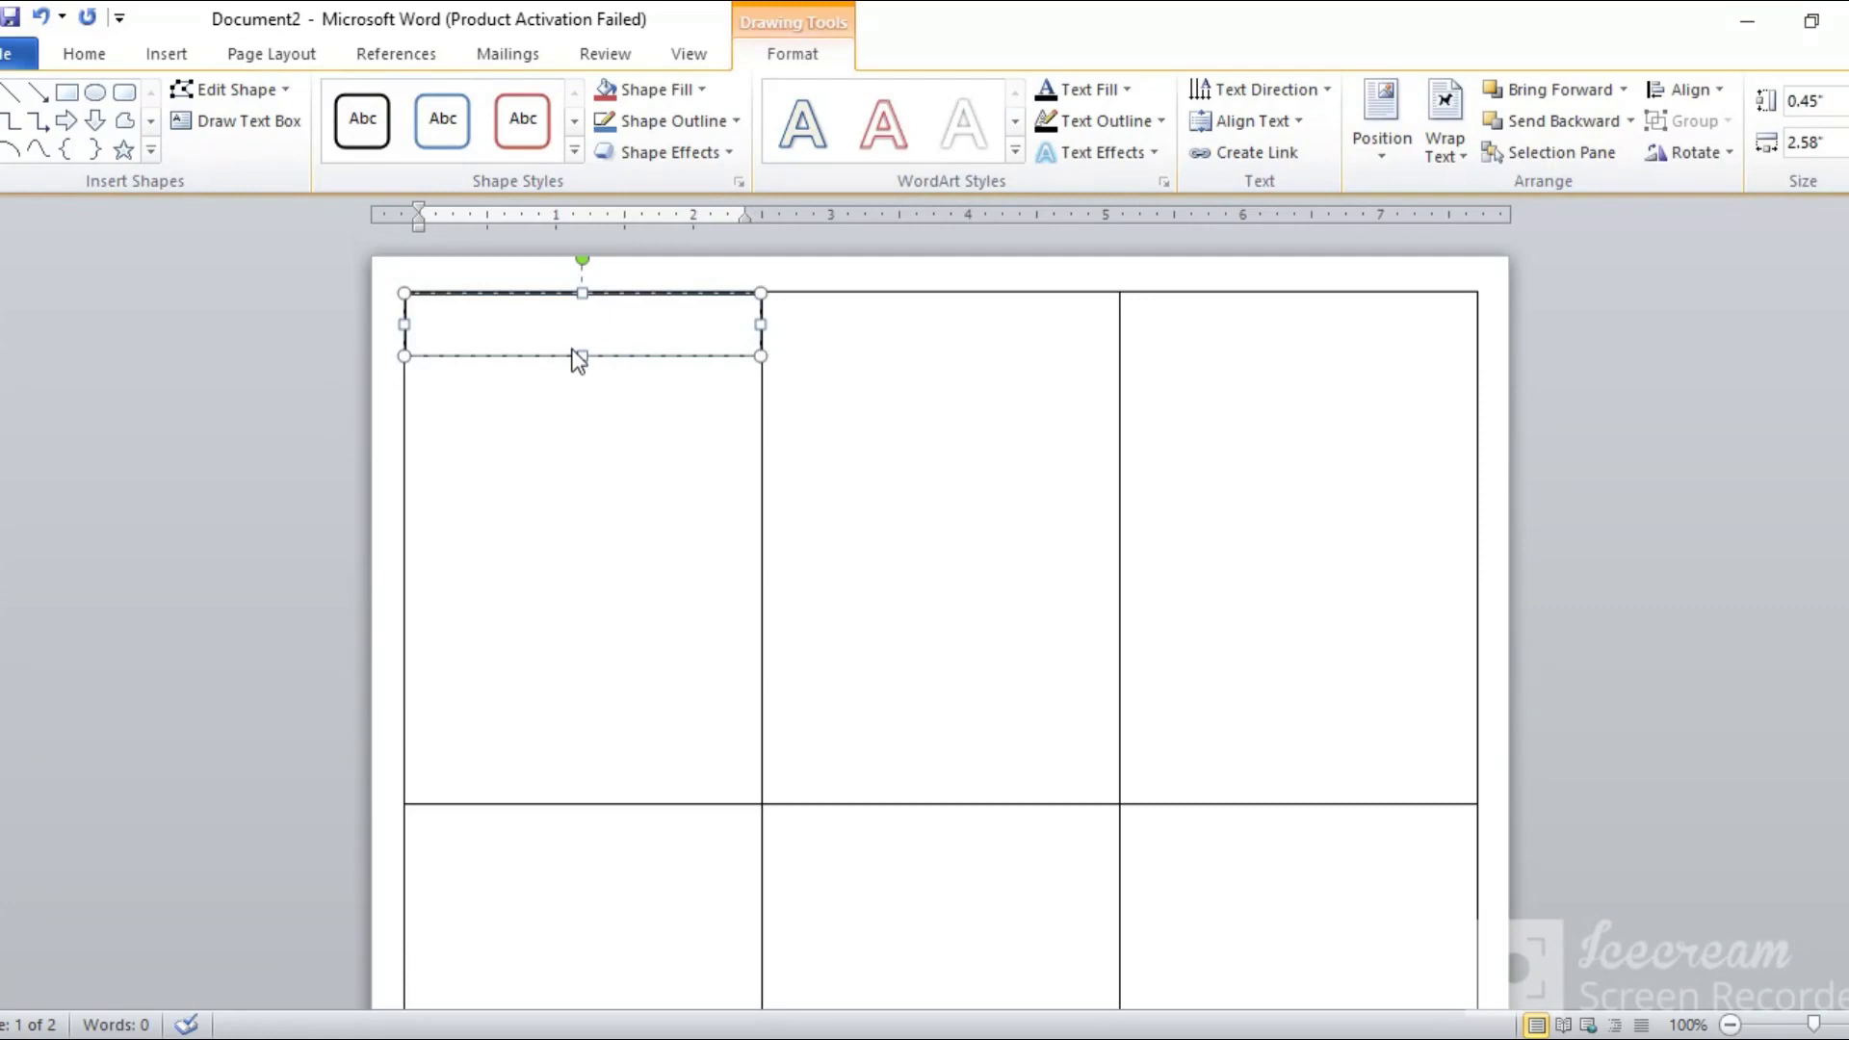
text(Grammar)
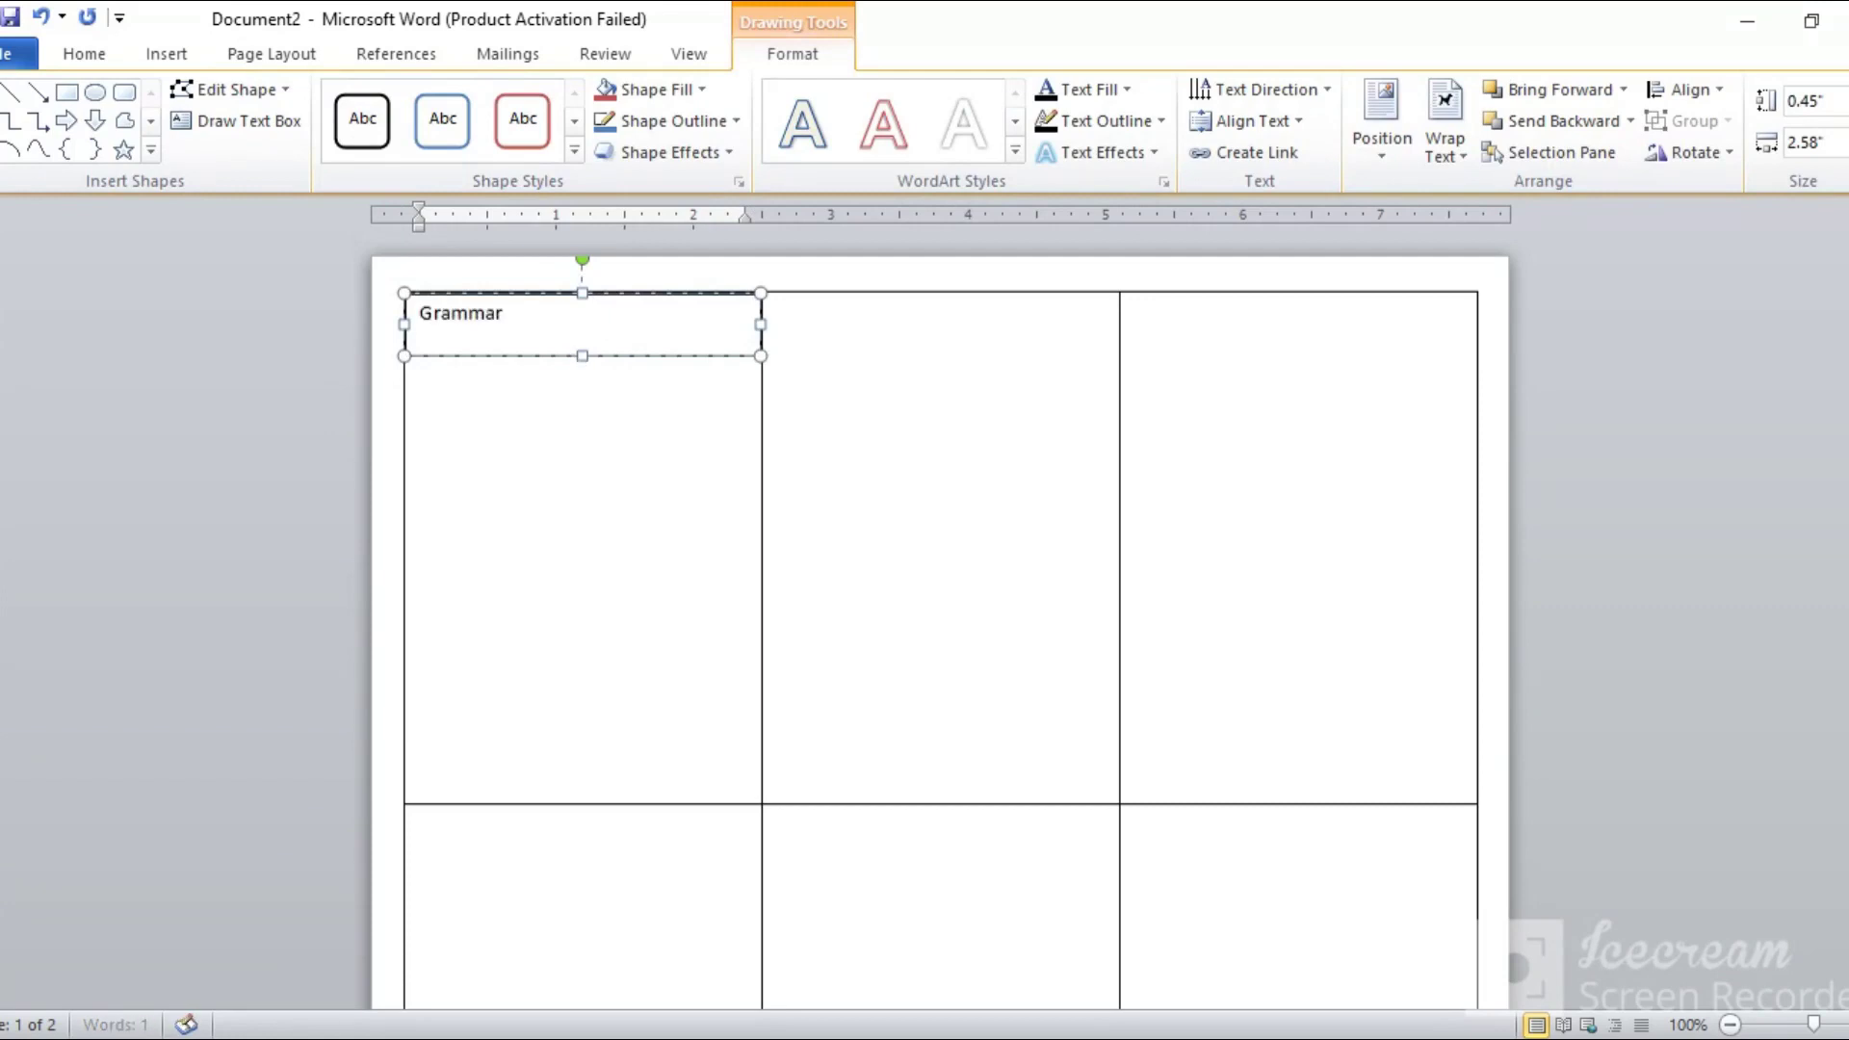
text( Pubblic)
text( S)
key(BackSpace)
key(BackSpace)
key(BackSpace)
key(BackSpace)
key(BackSpace)
key(BackSpace)
text(lic )
text(Schoo)
text(l Kr)
key(BackSpace)
text(a)
text(rachi)
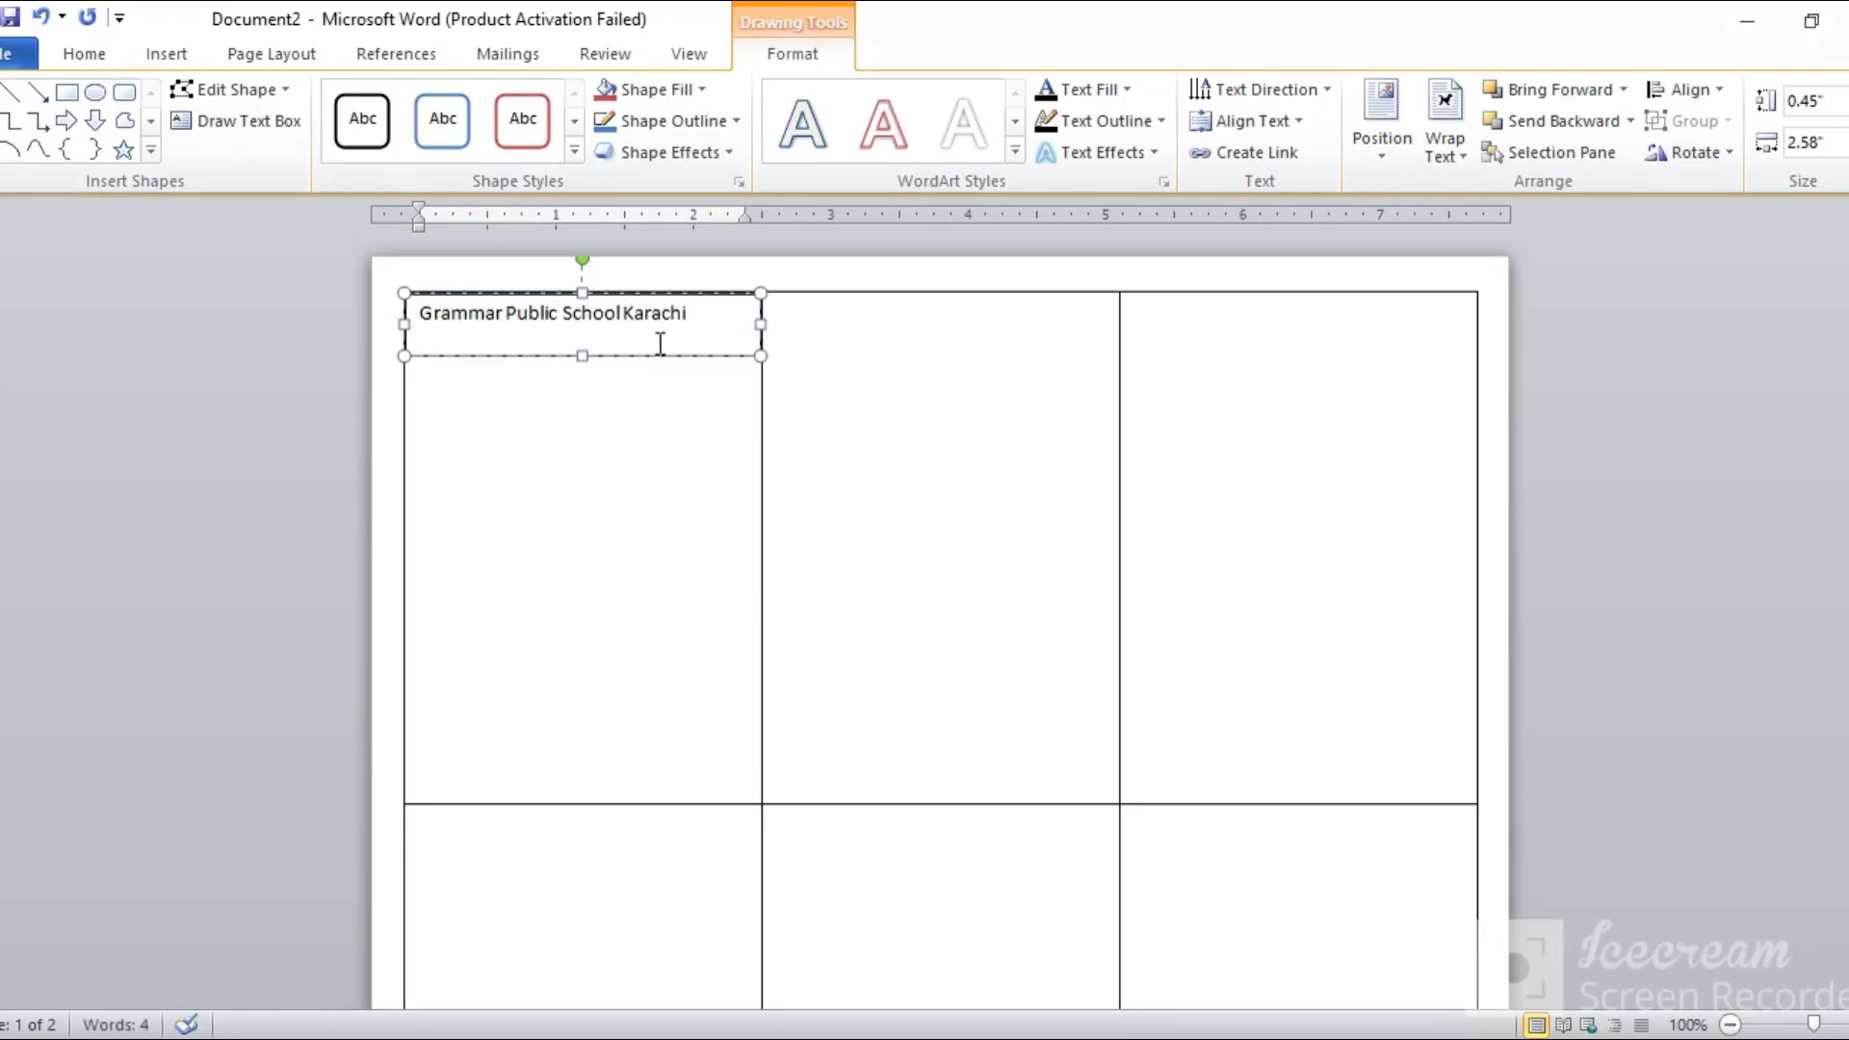
drag(722, 314, 414, 306)
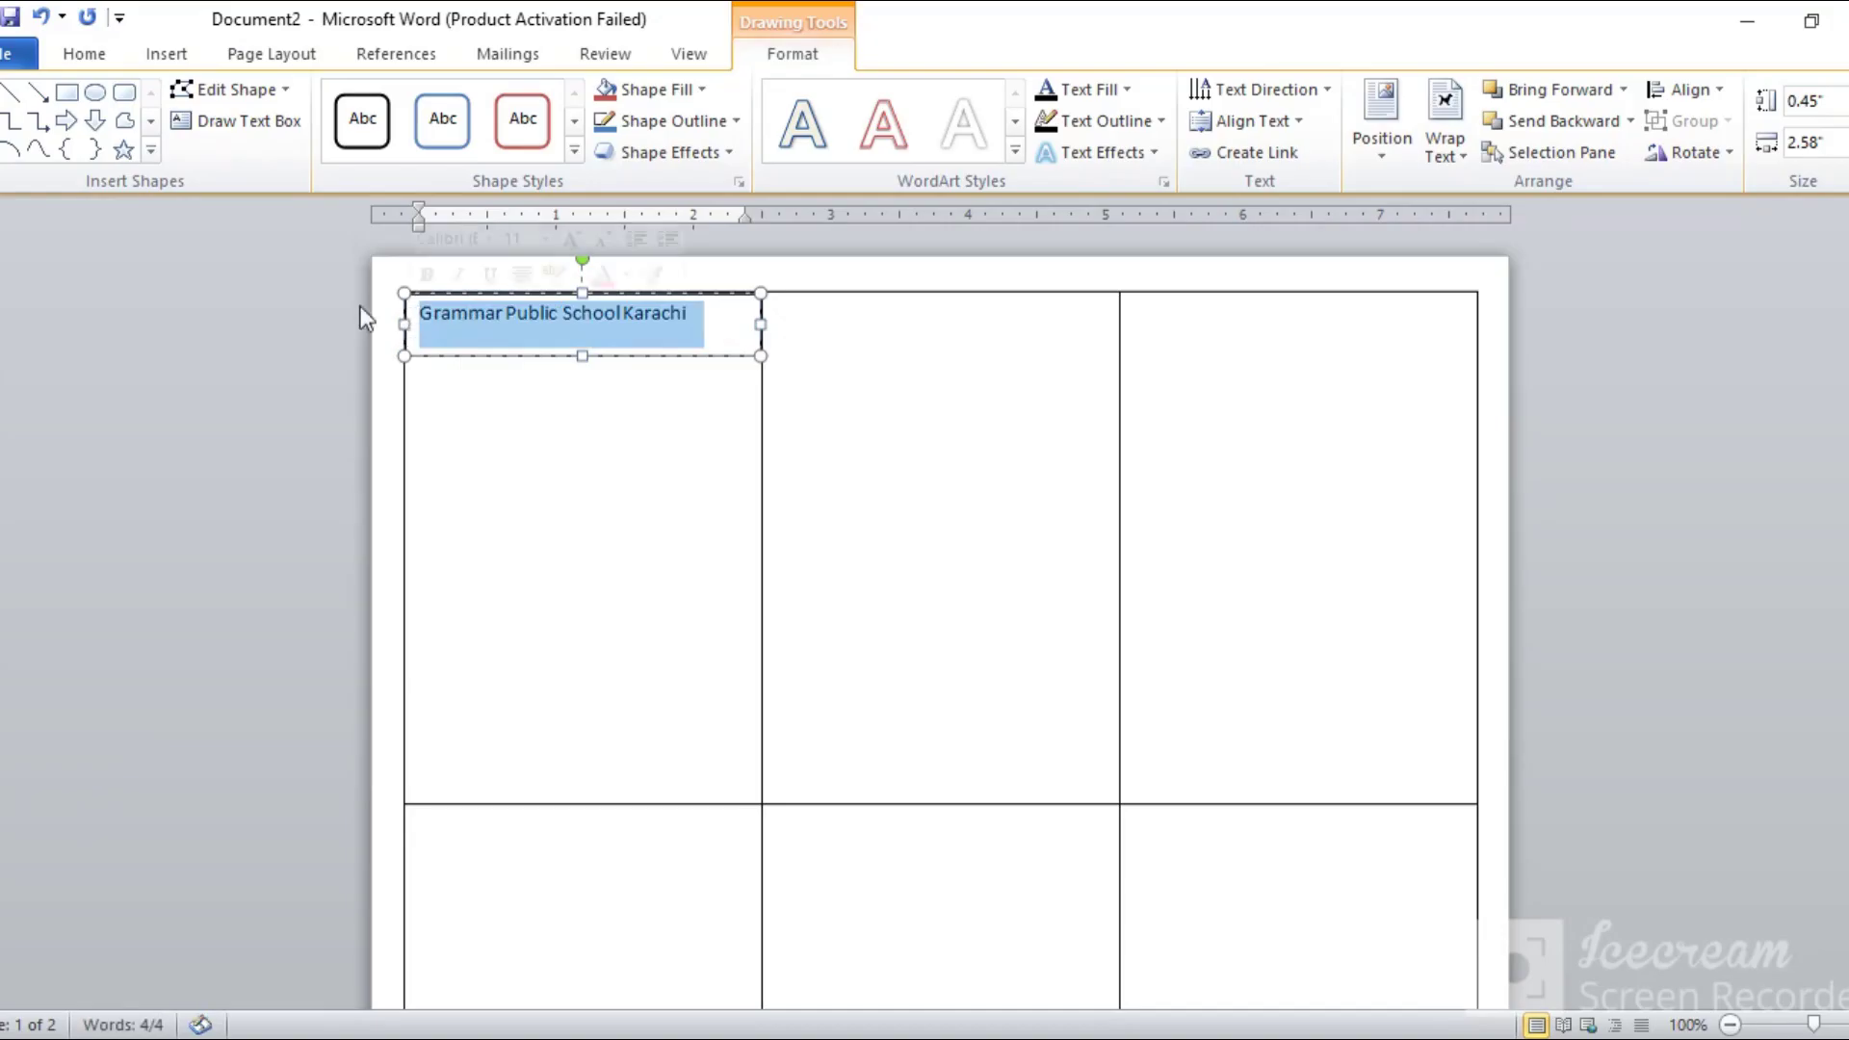
- Set the school name to 12 pt bold
click(92, 56)
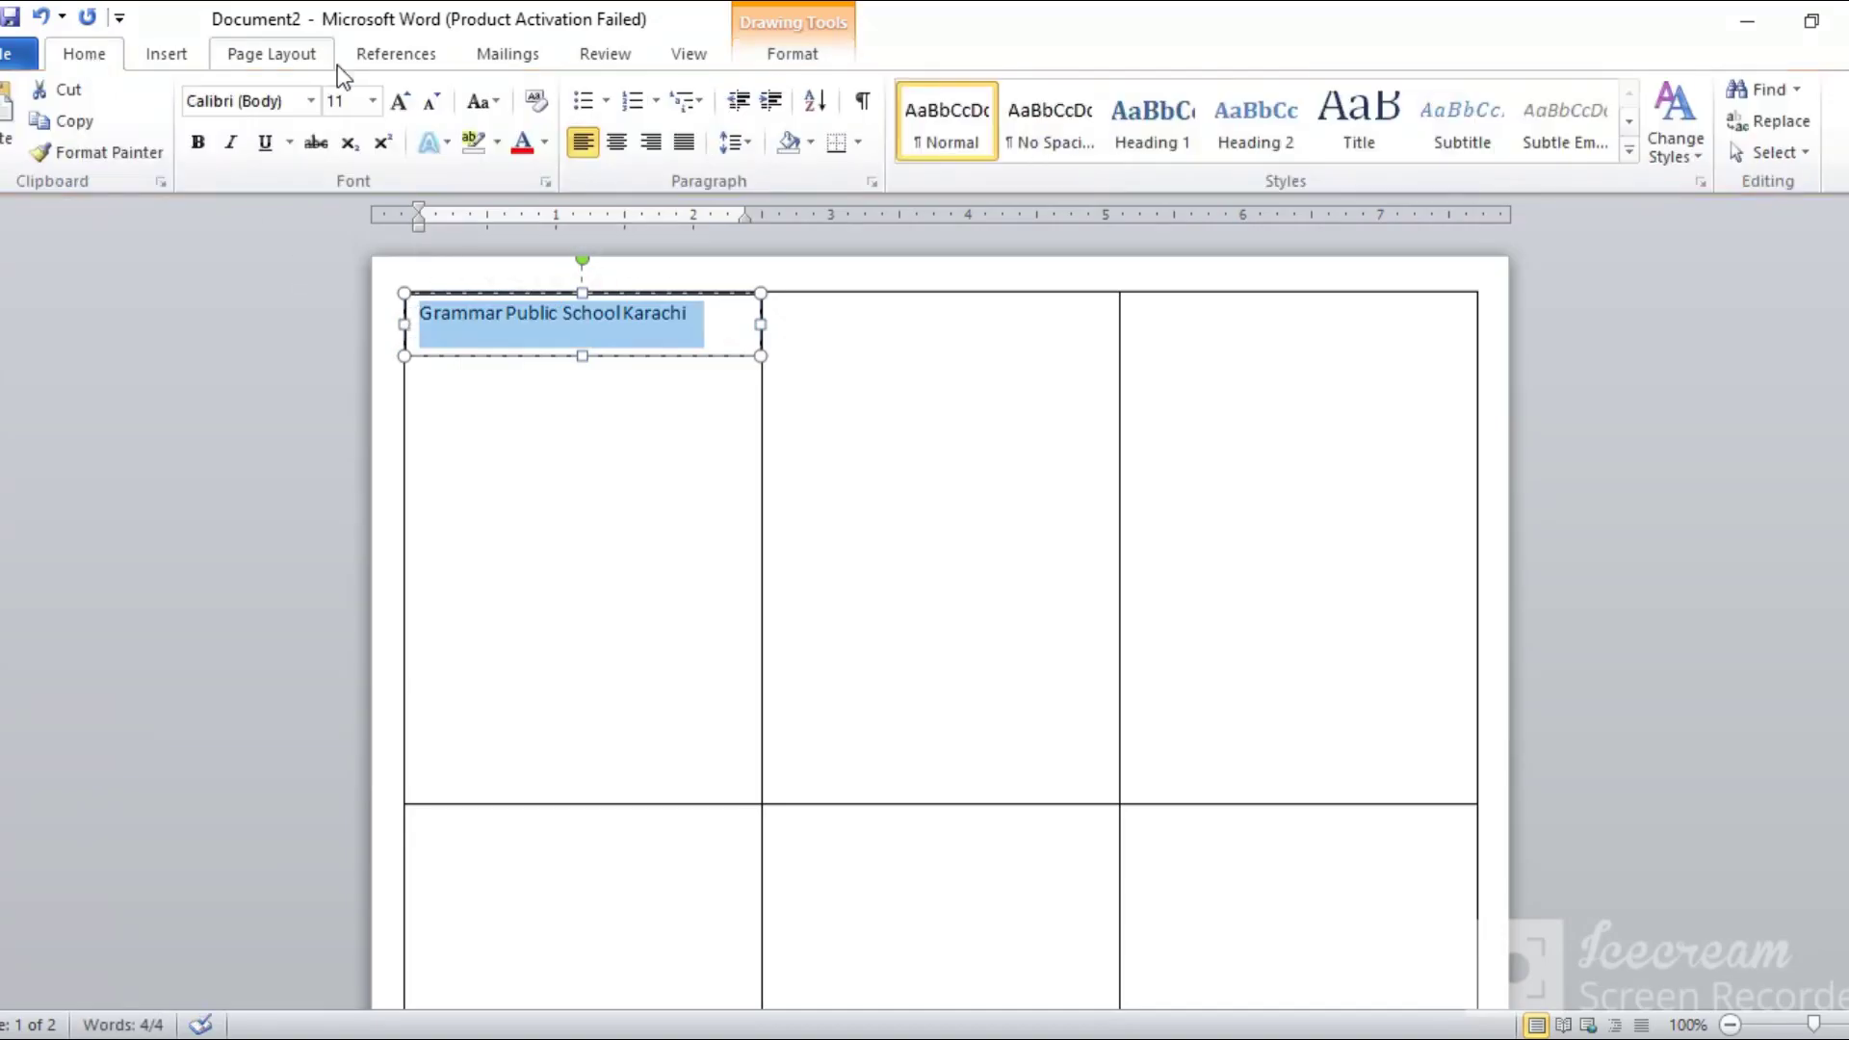
click(400, 101)
click(400, 101)
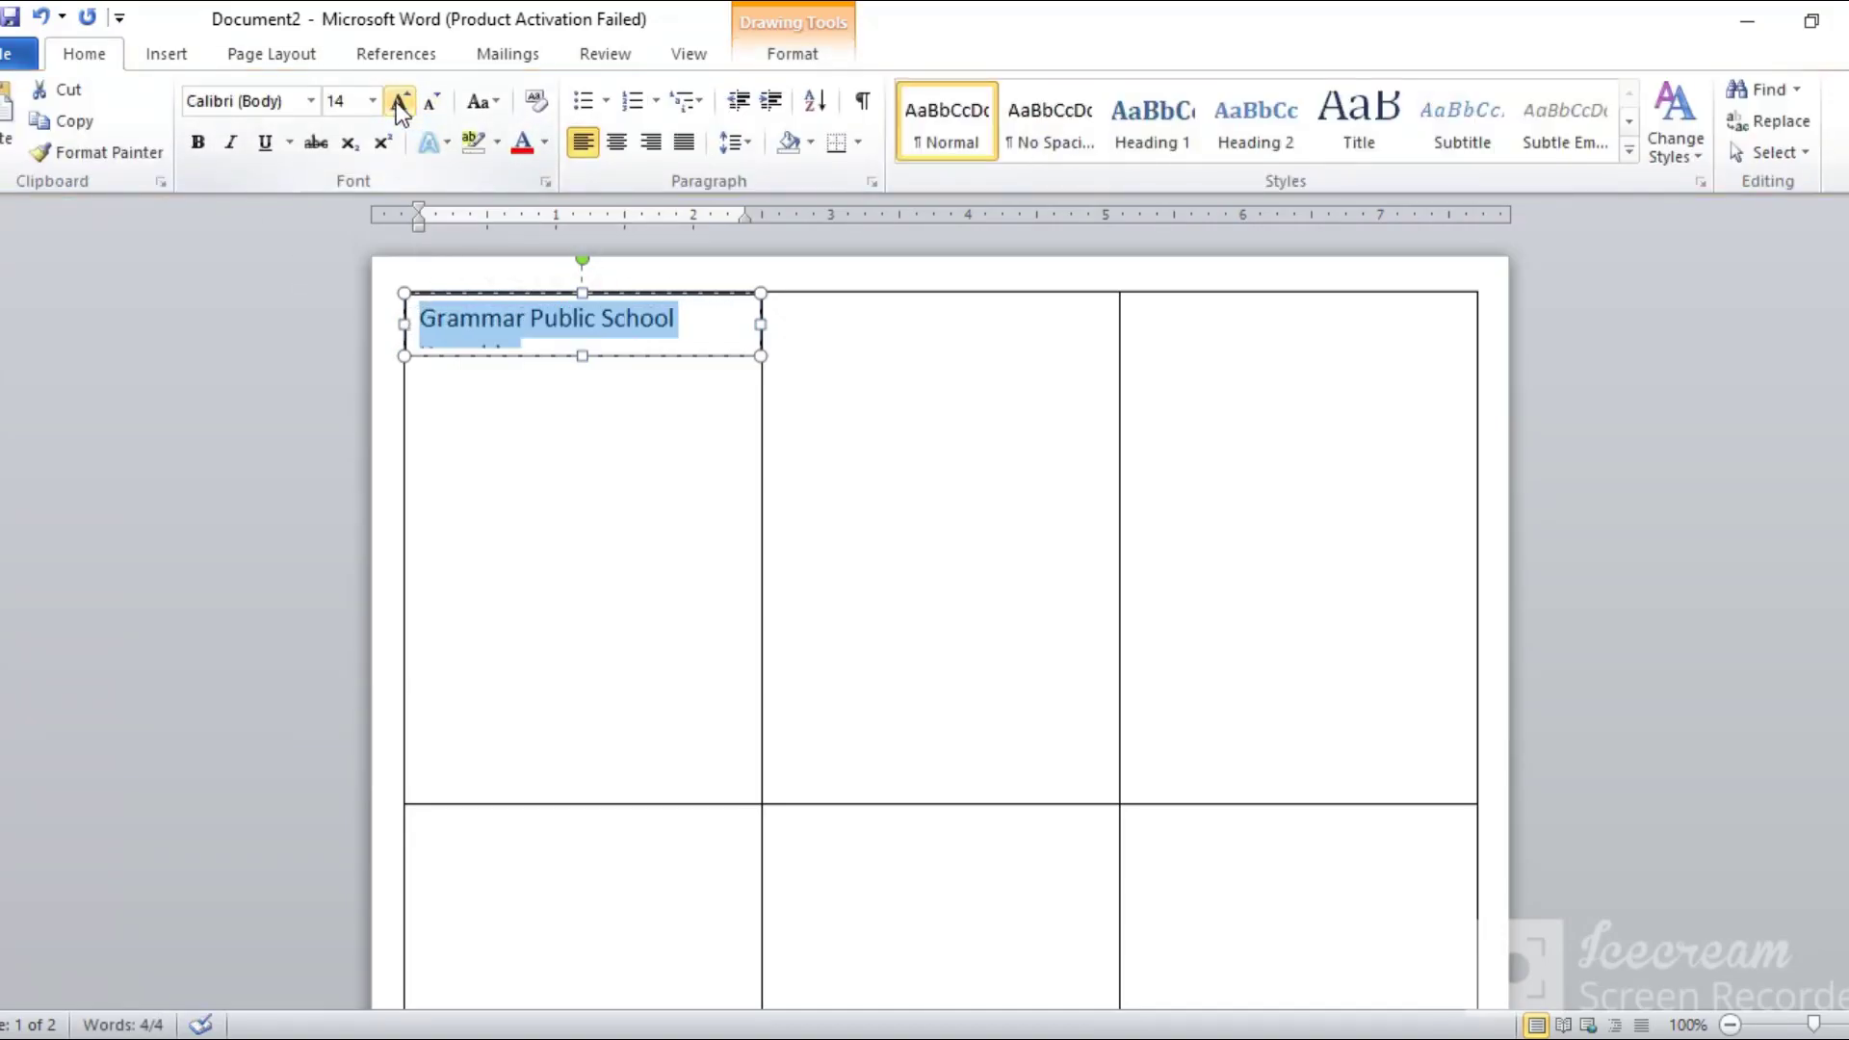
click(432, 112)
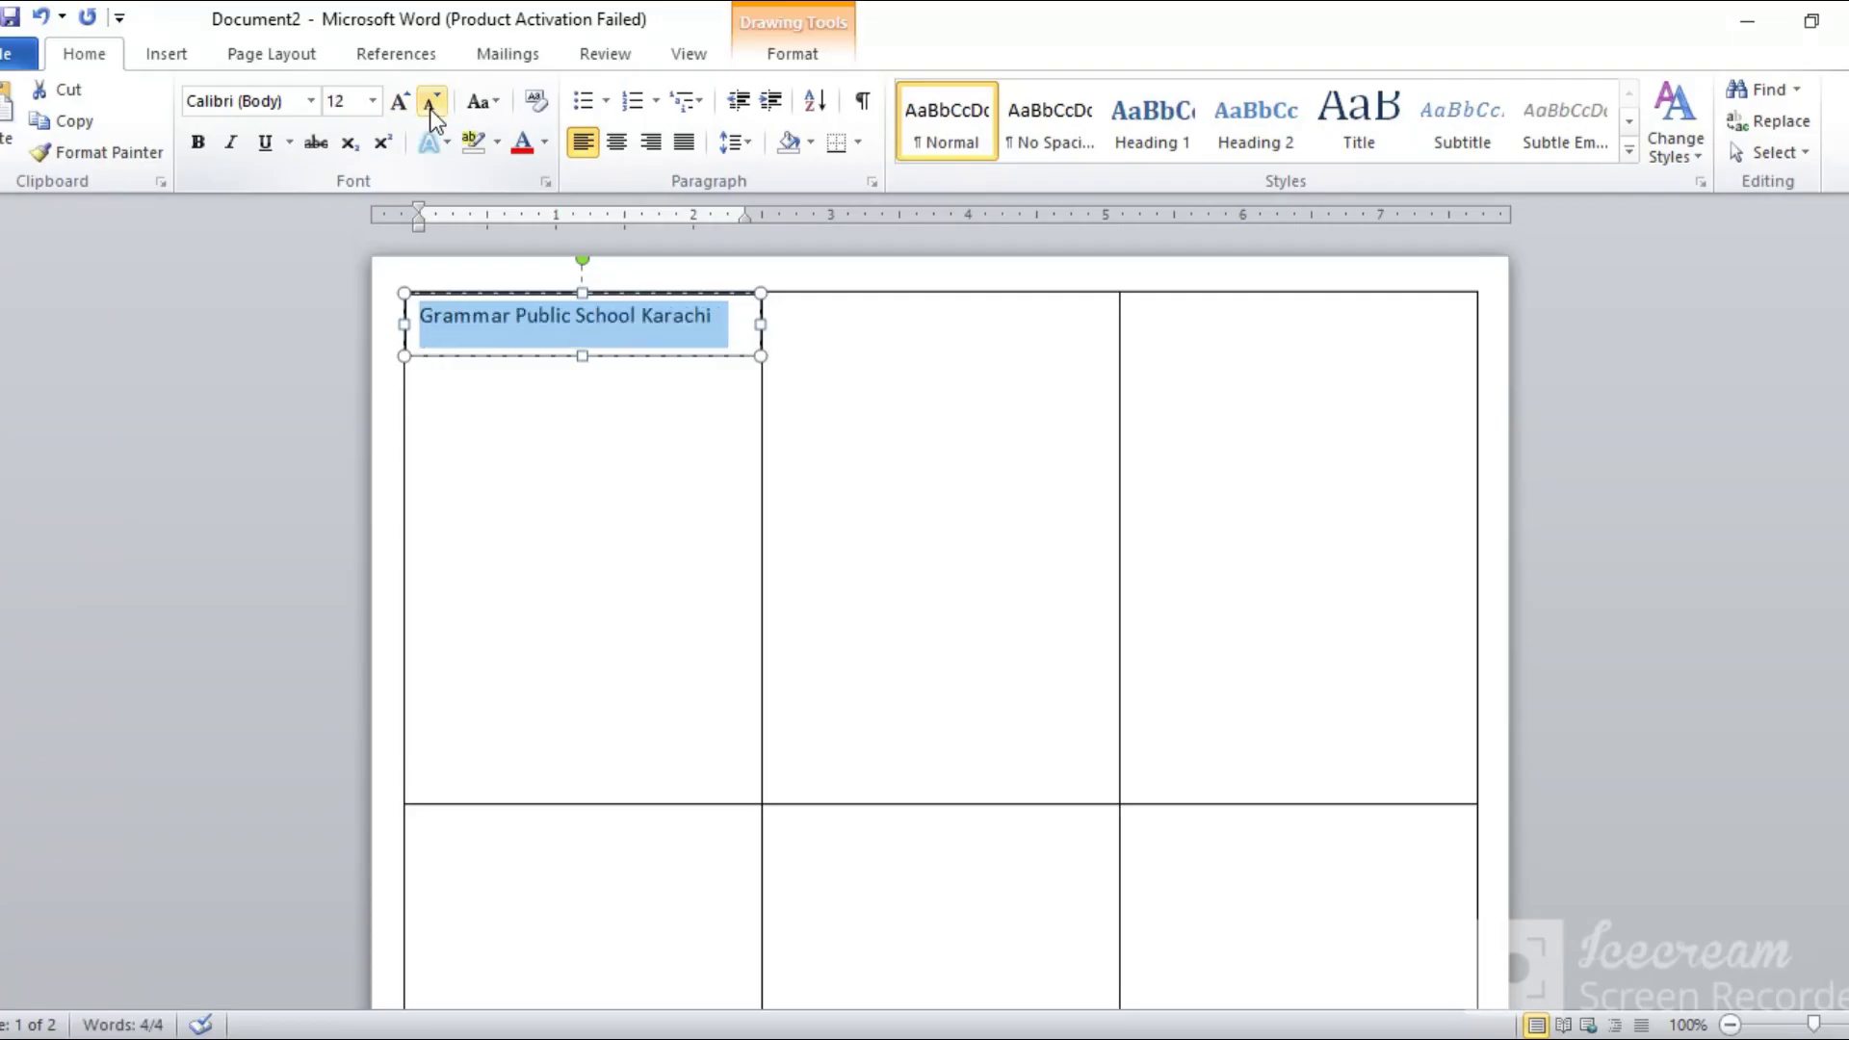
click(197, 142)
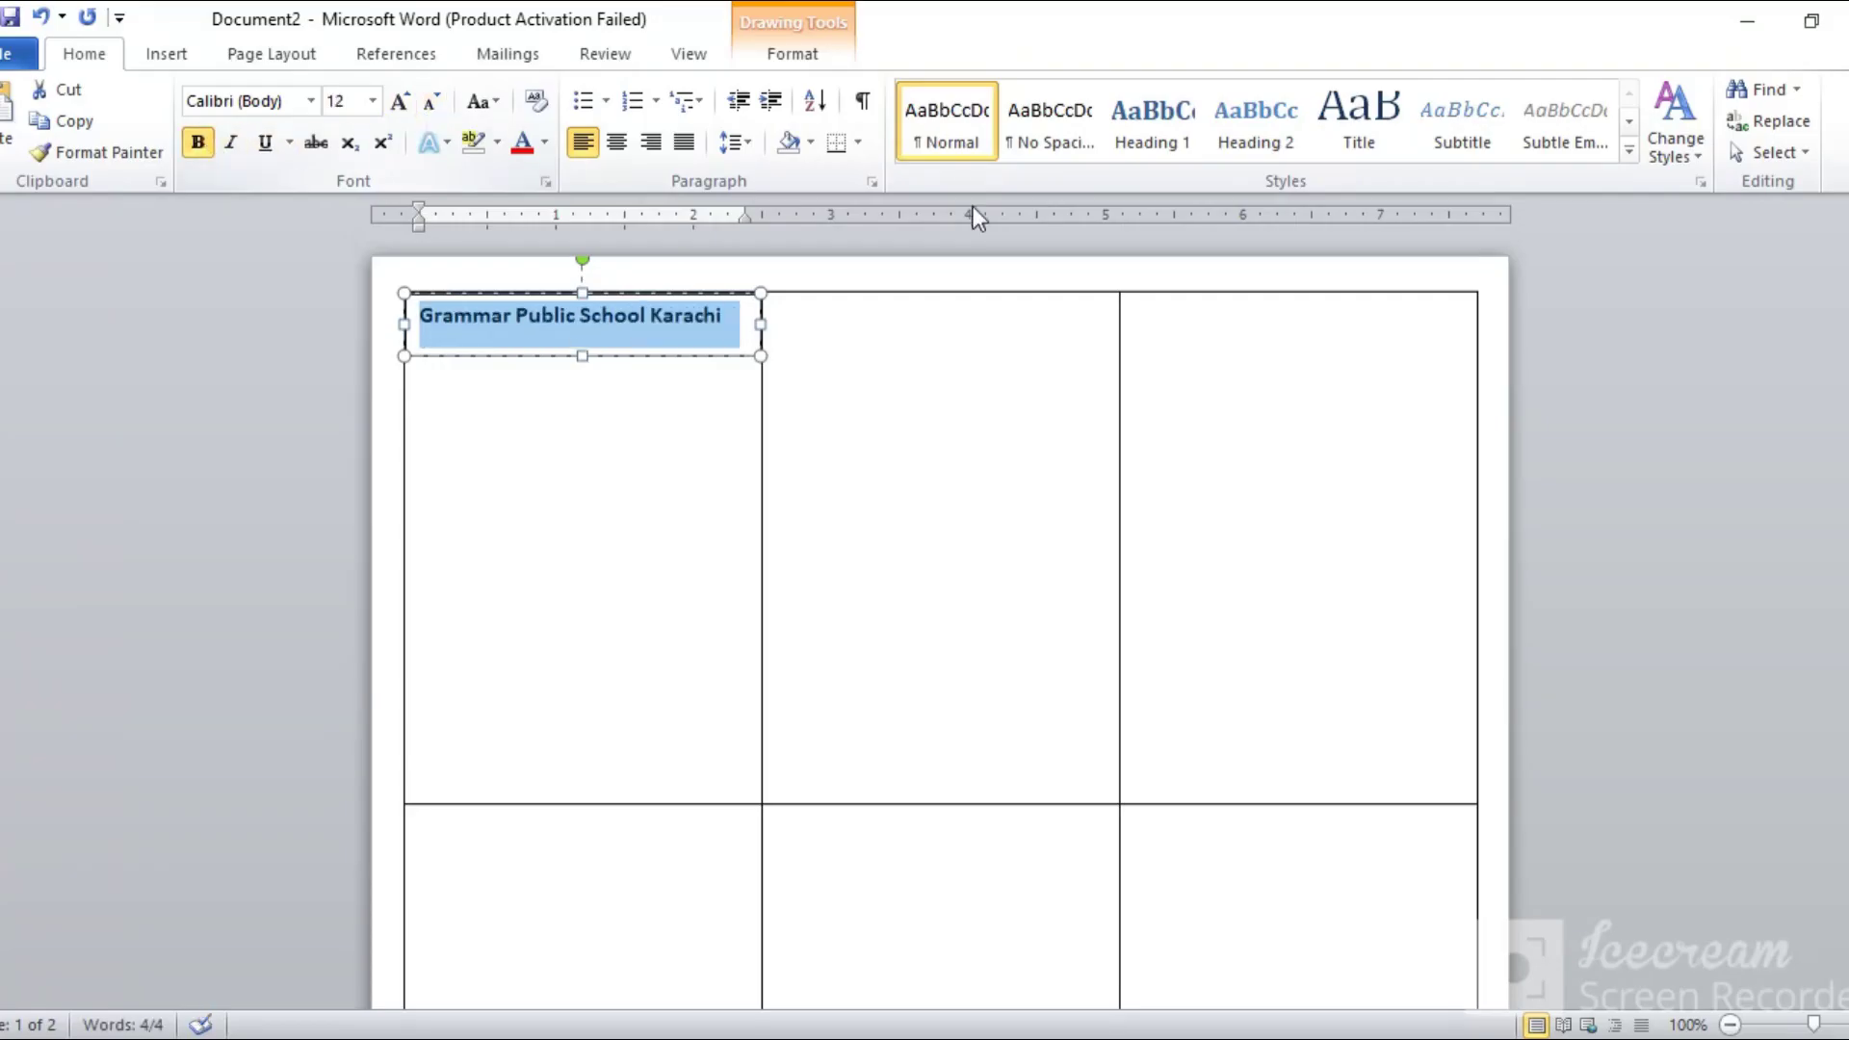
- Make the school name text white and fill the text box dark blue
click(803, 55)
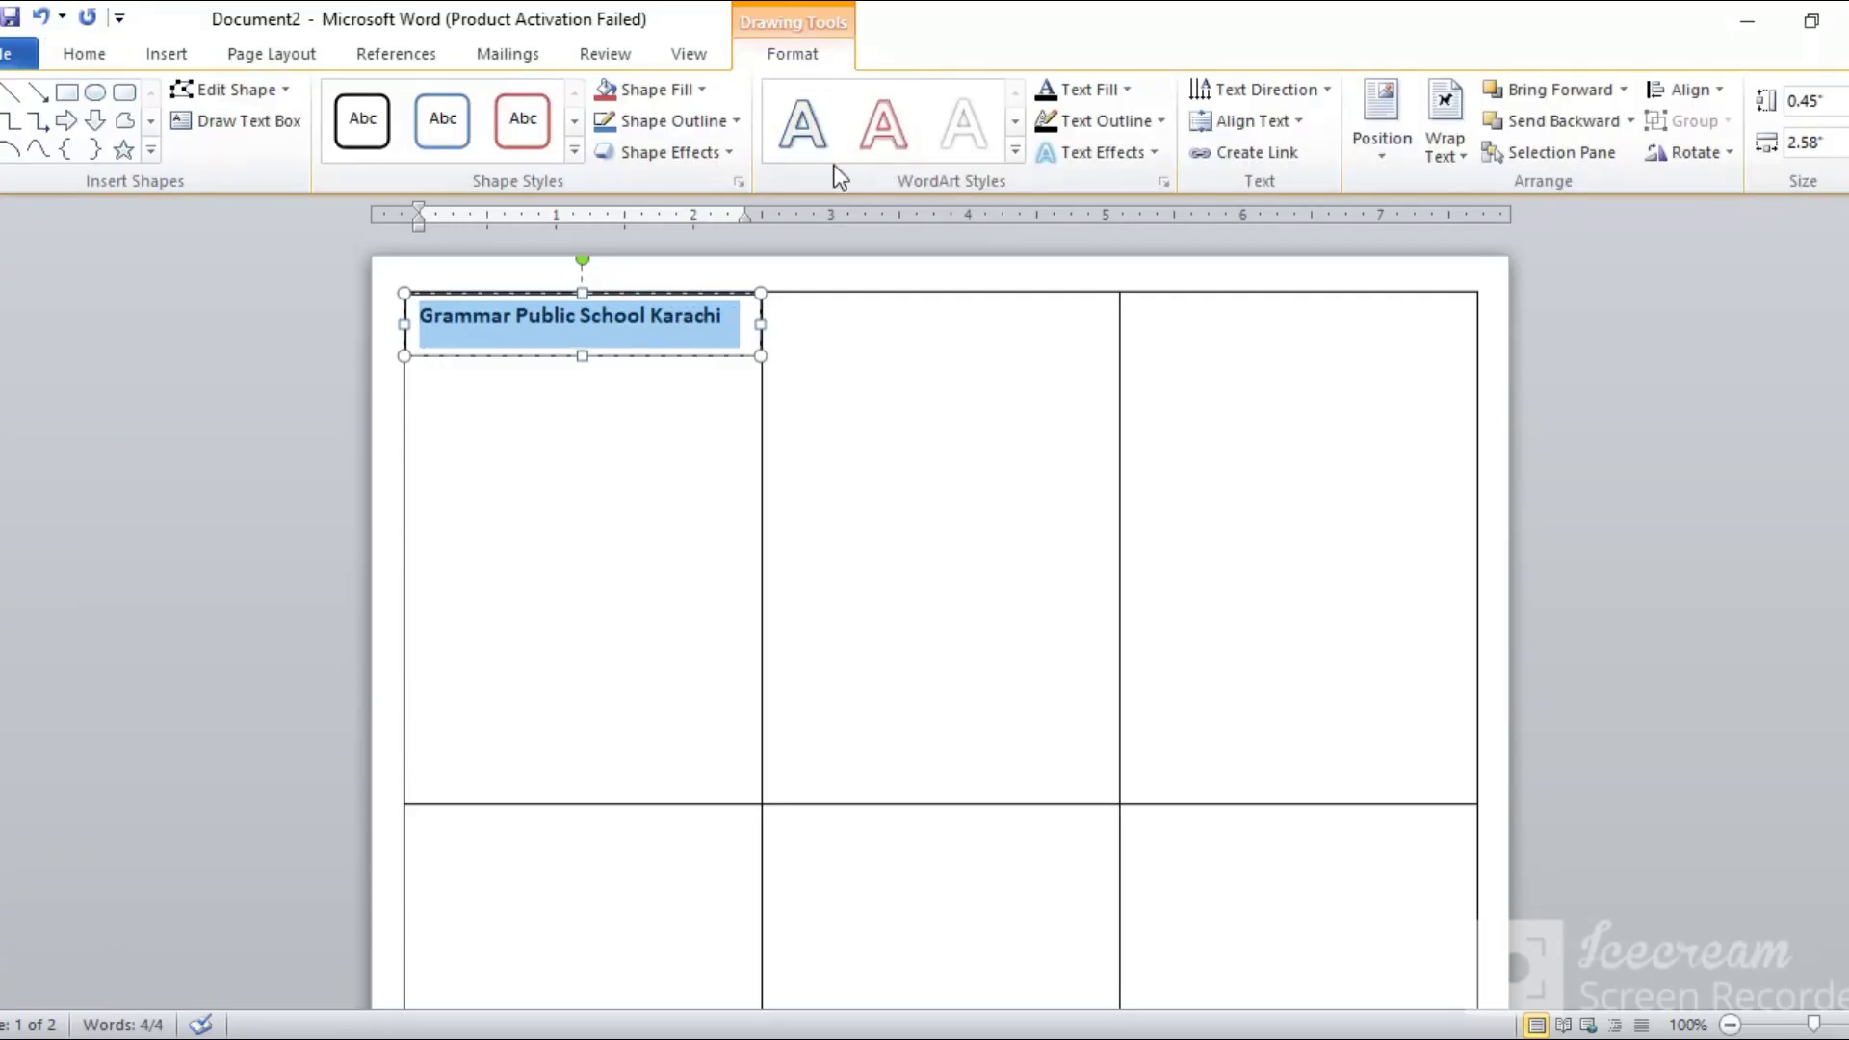
click(1127, 88)
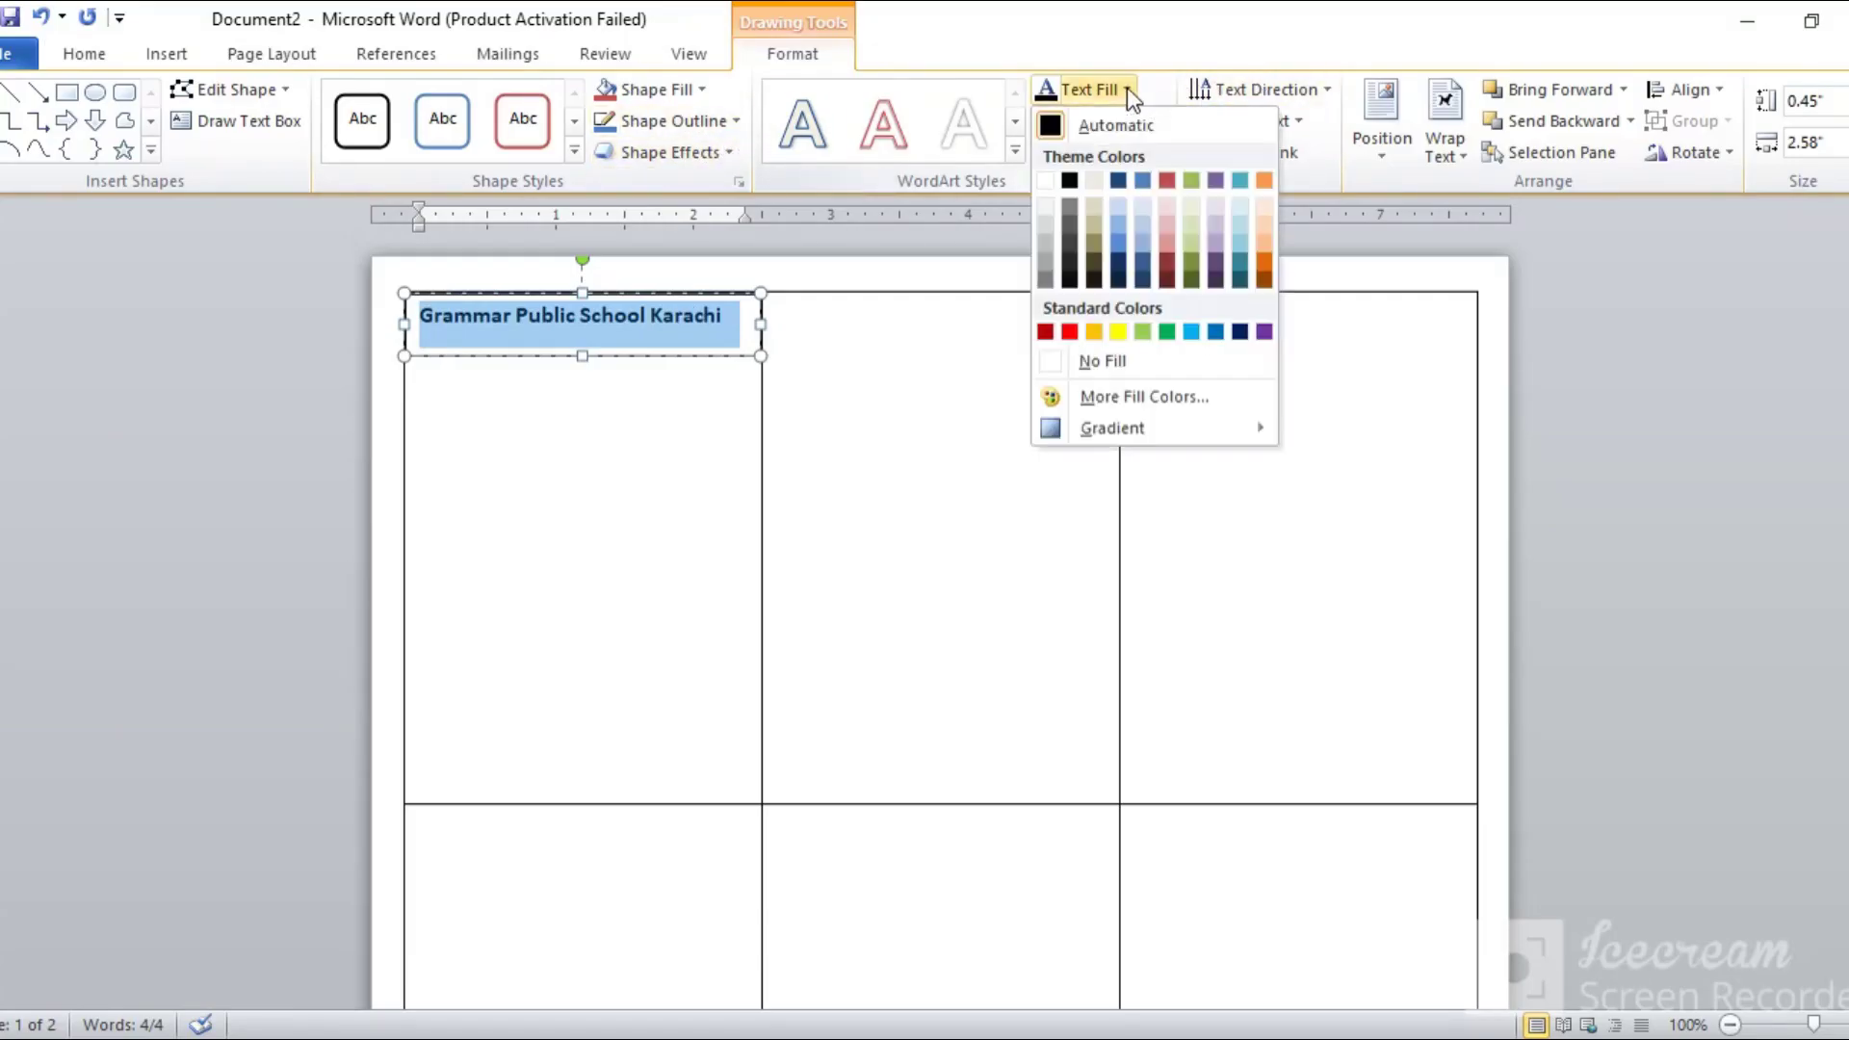
click(1048, 180)
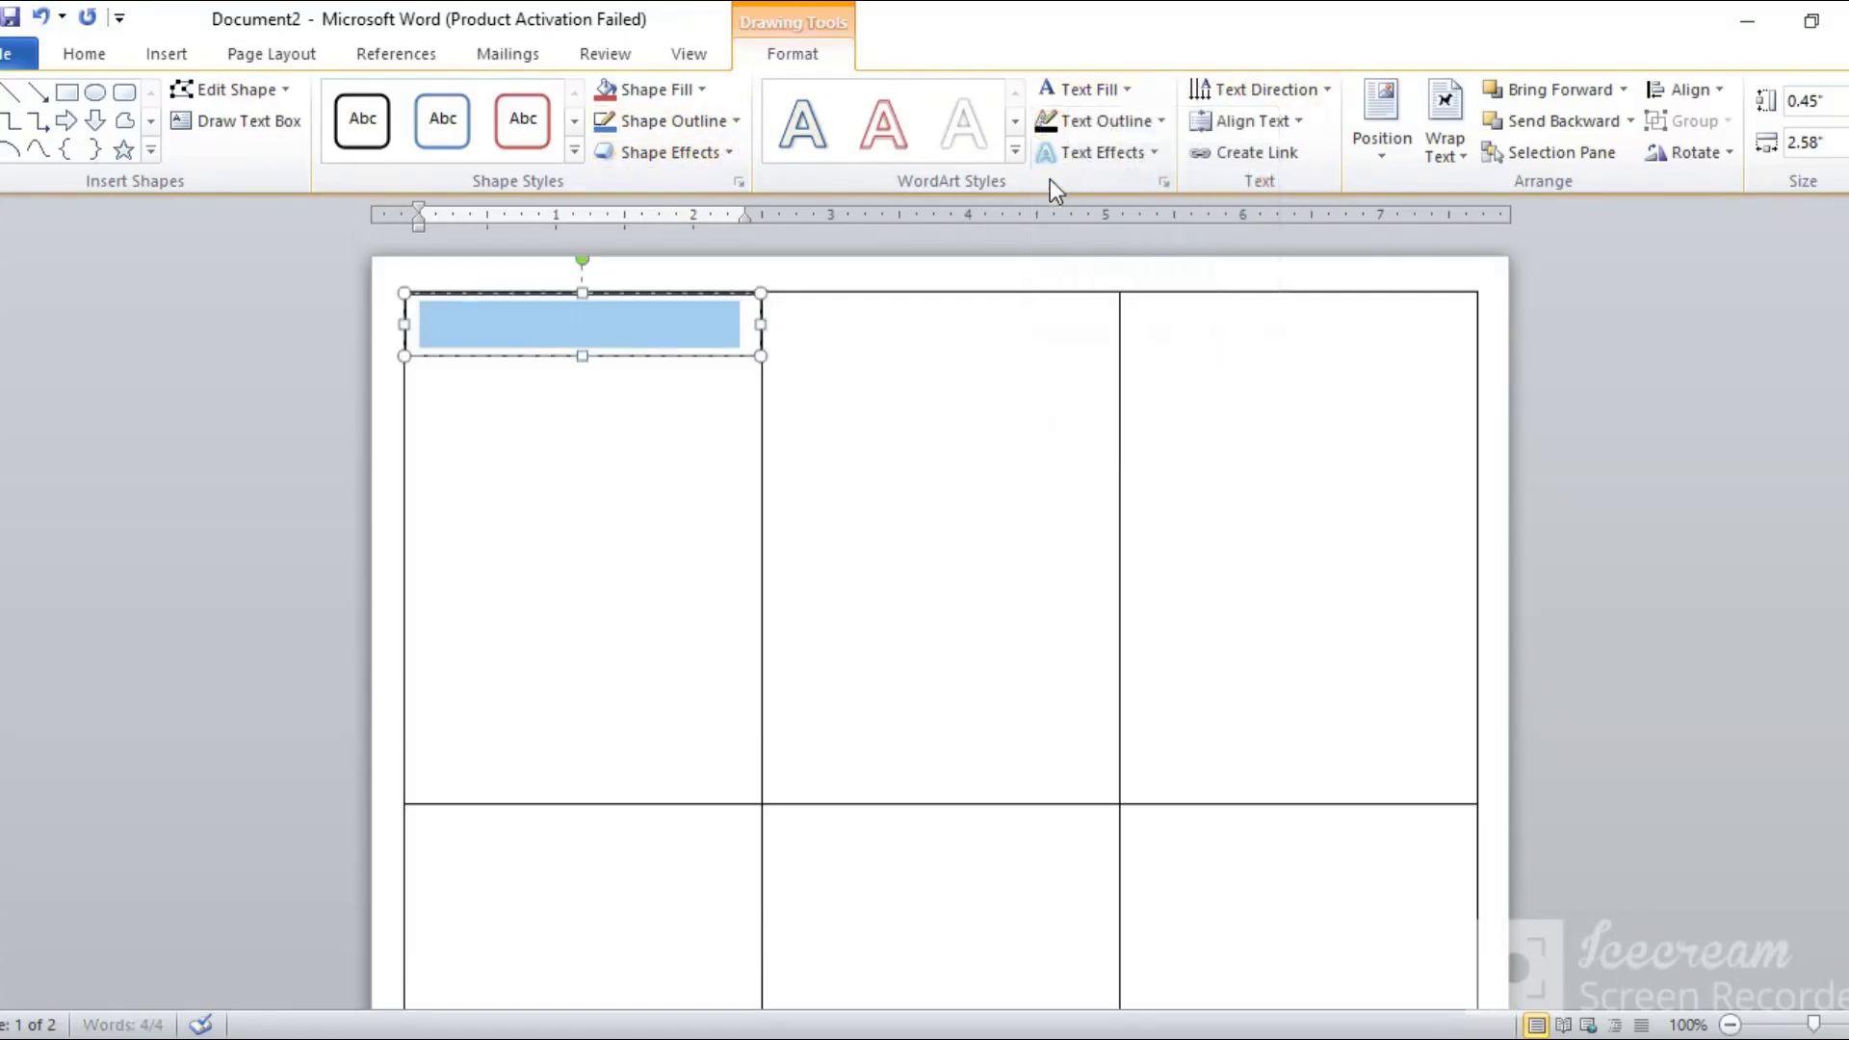
click(698, 90)
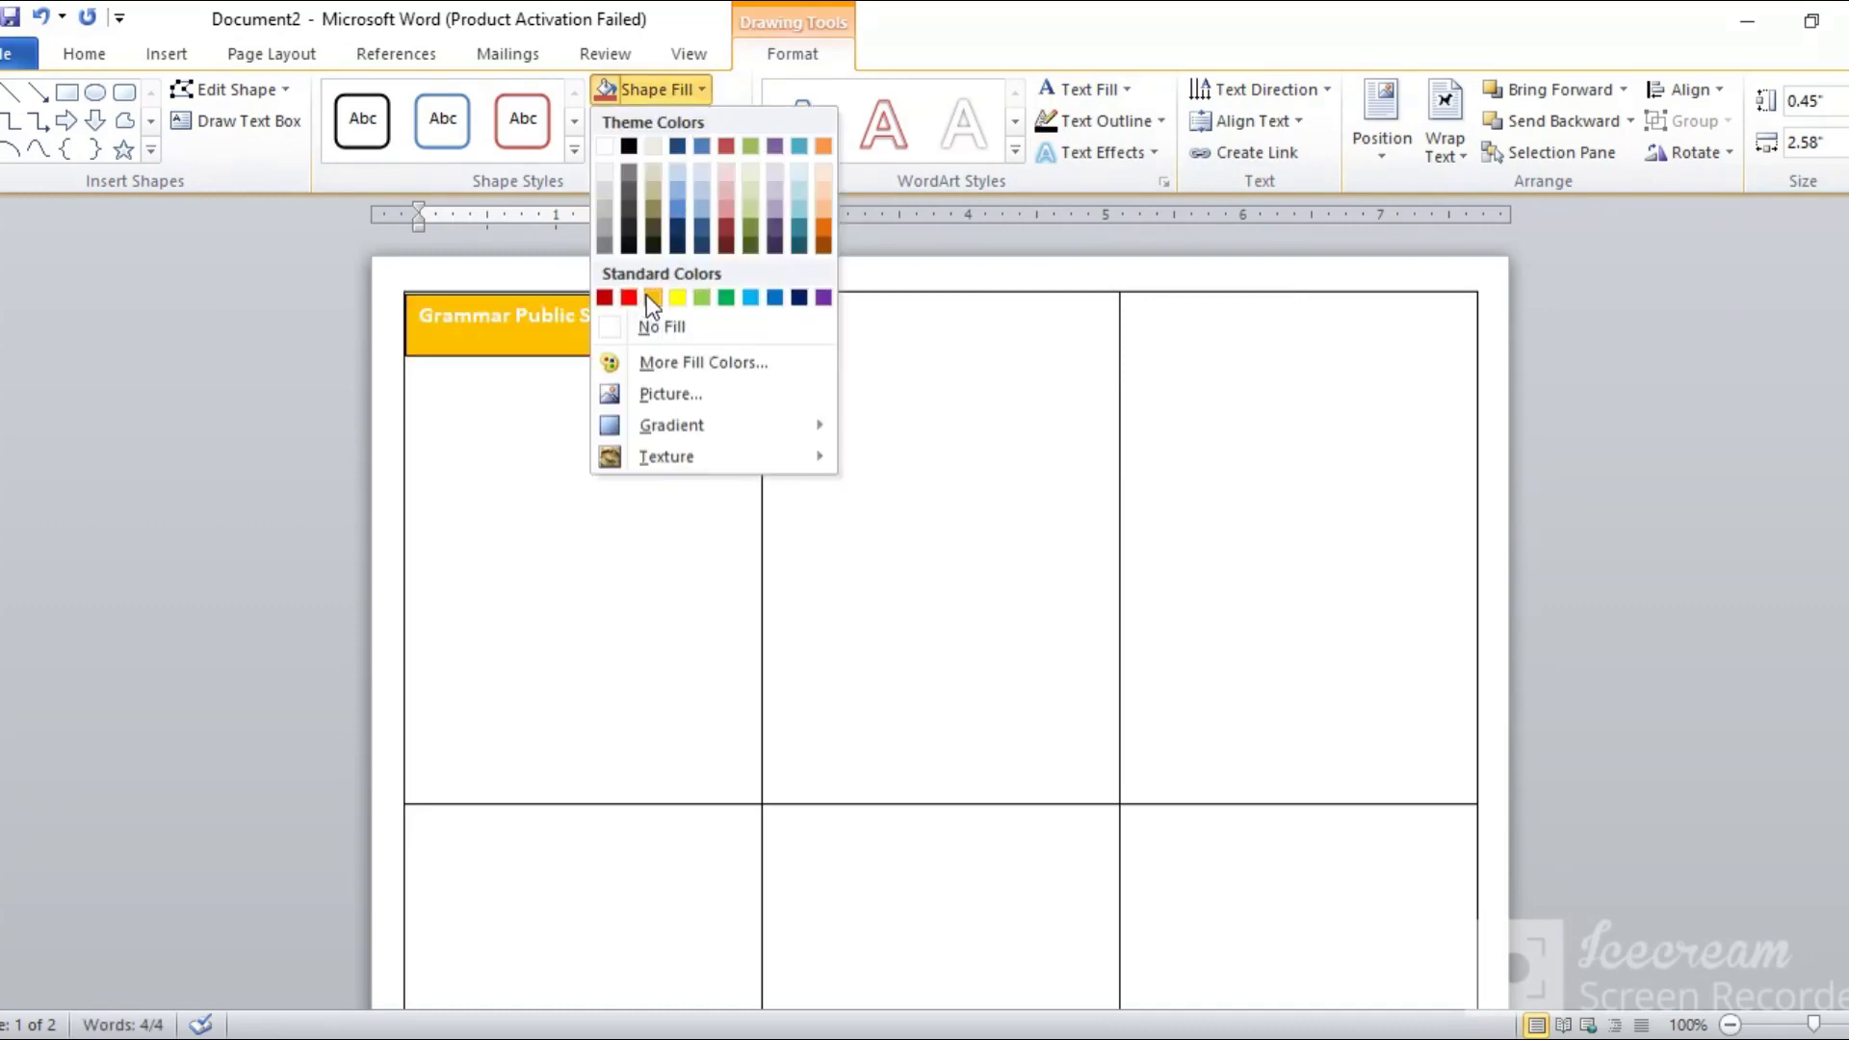
click(676, 224)
click(867, 401)
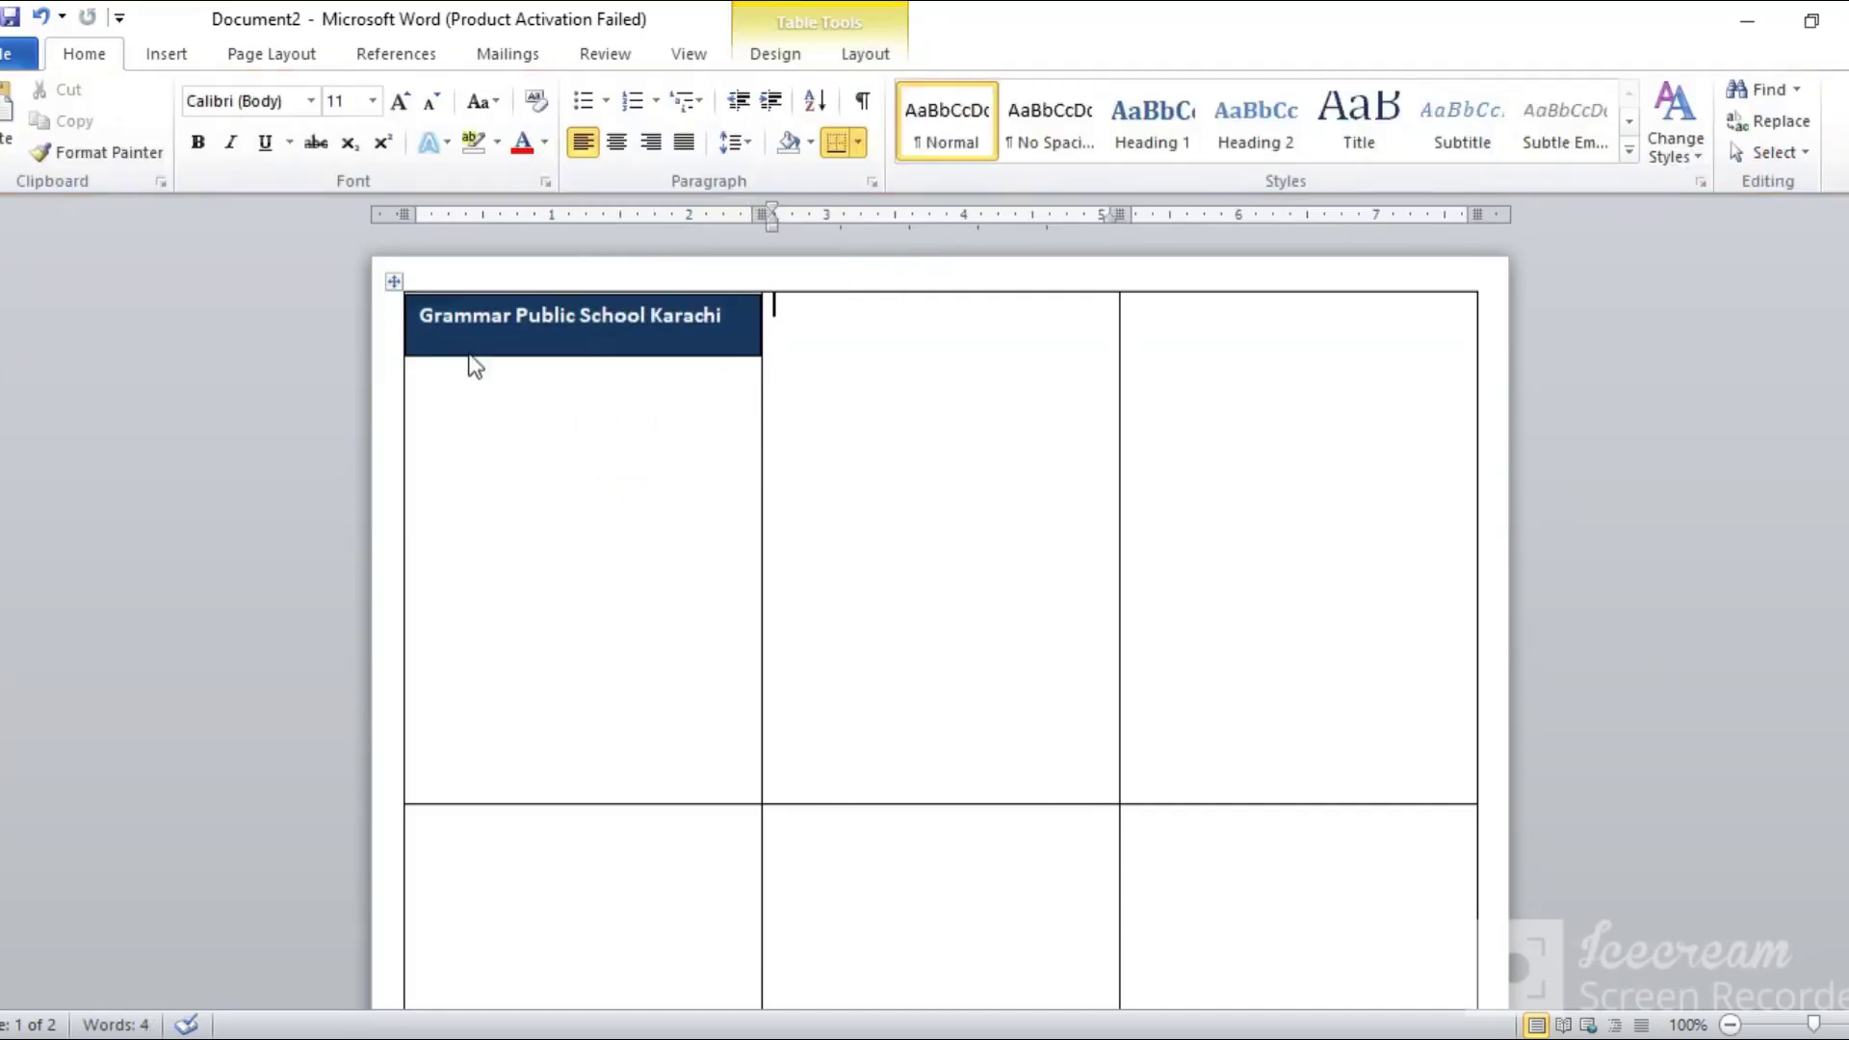
click(706, 343)
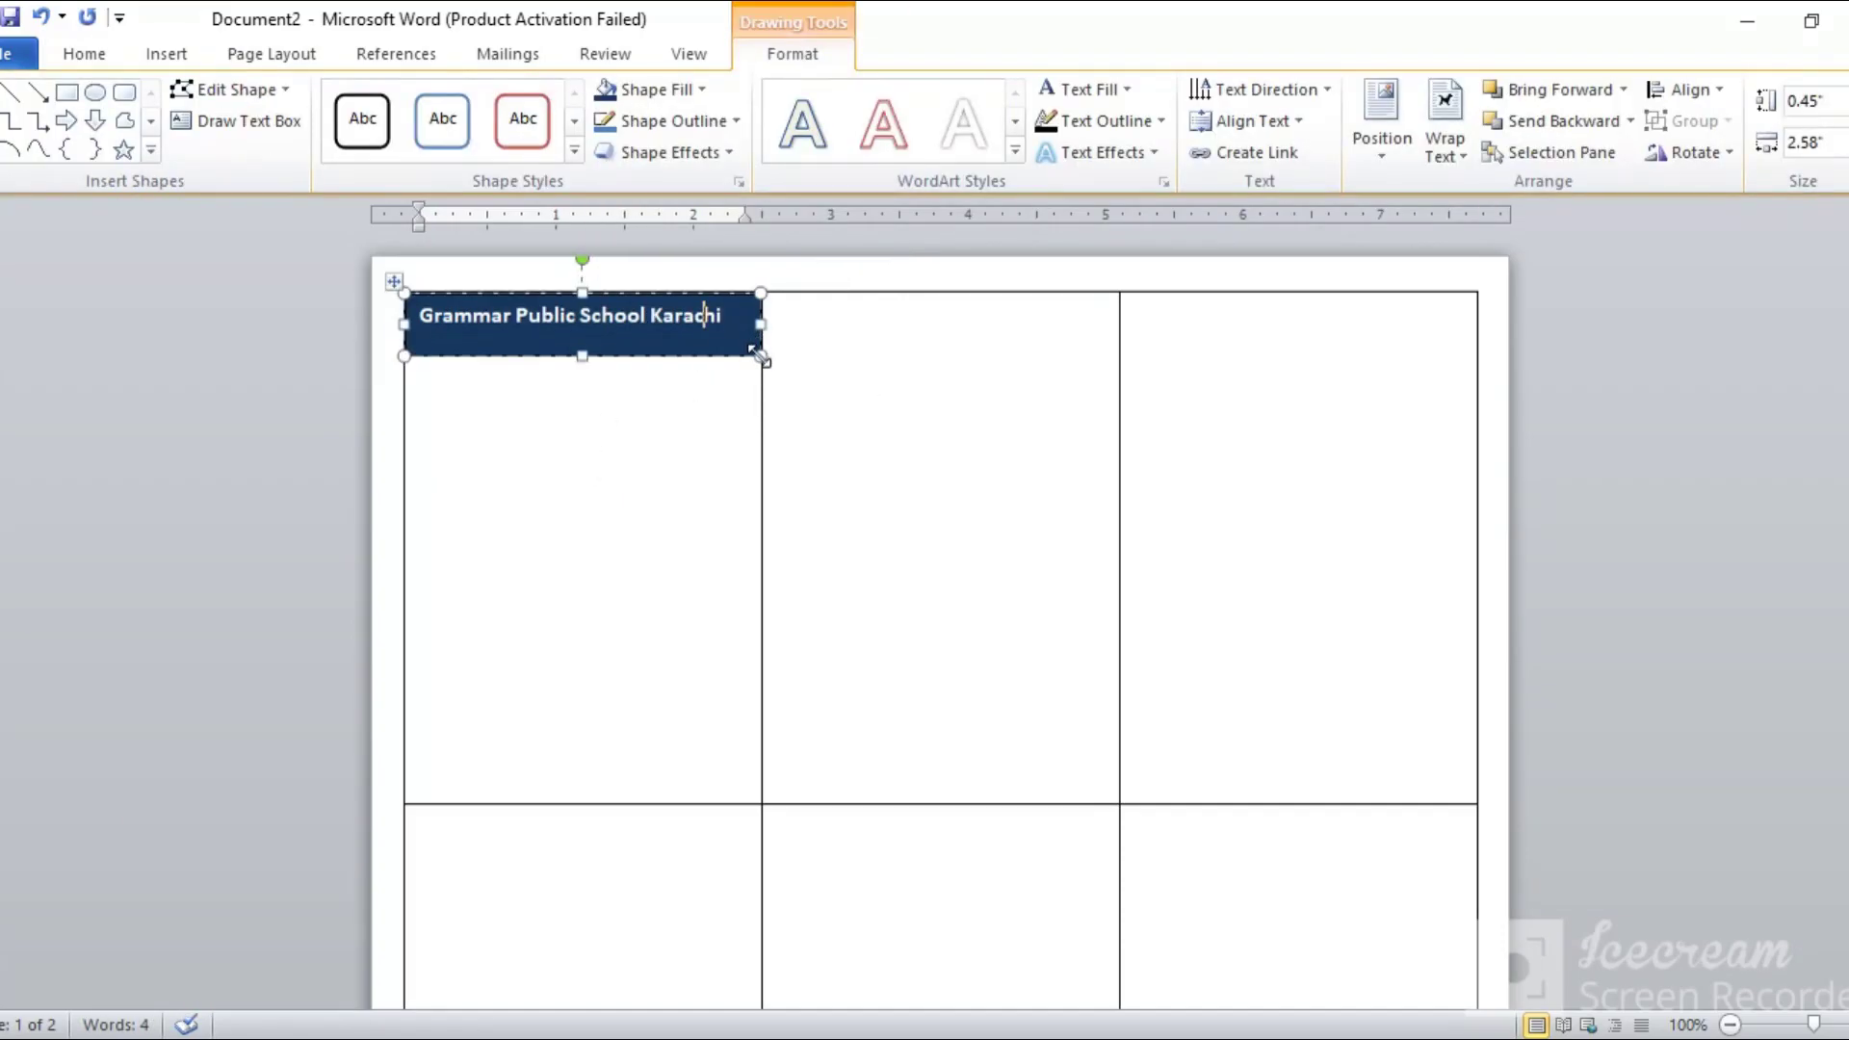
- Duplicate the dark blue header box and move the copy to the bottom of the first card
click(753, 357)
key(ctrl+c)
key(ctrl+v)
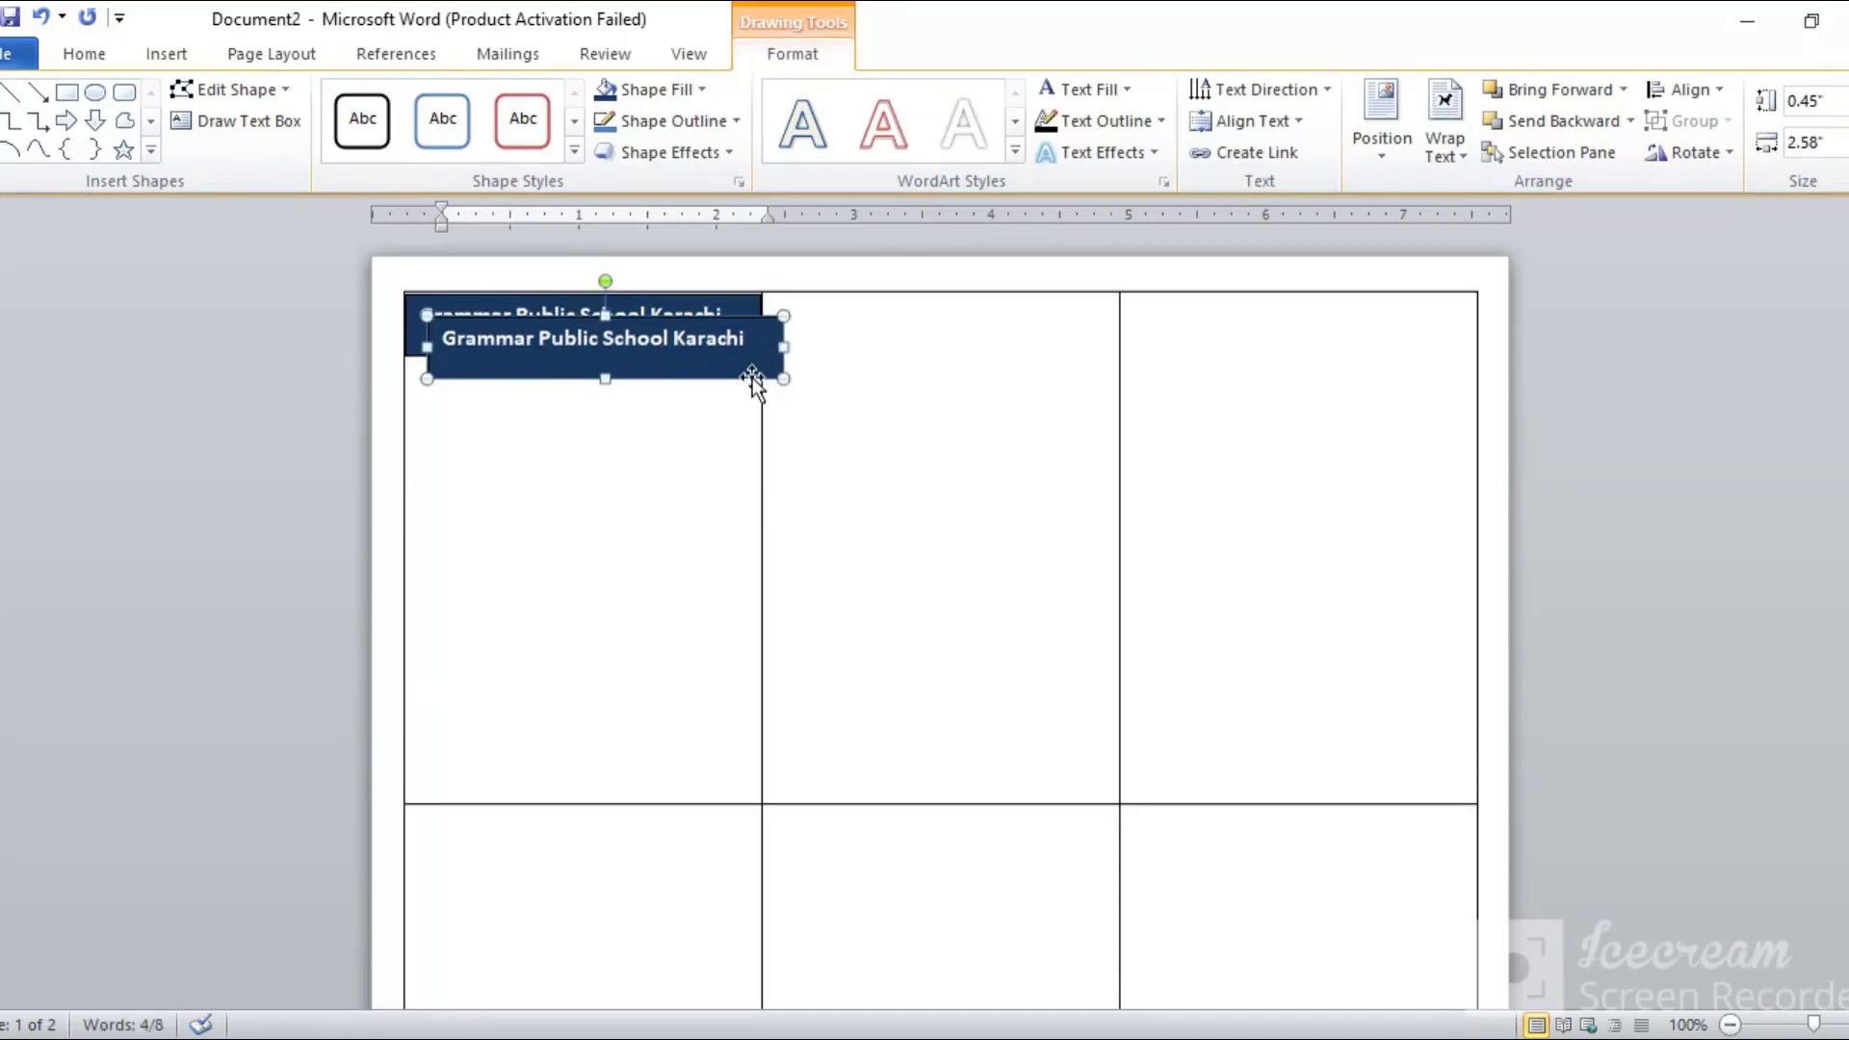
drag(756, 378, 732, 799)
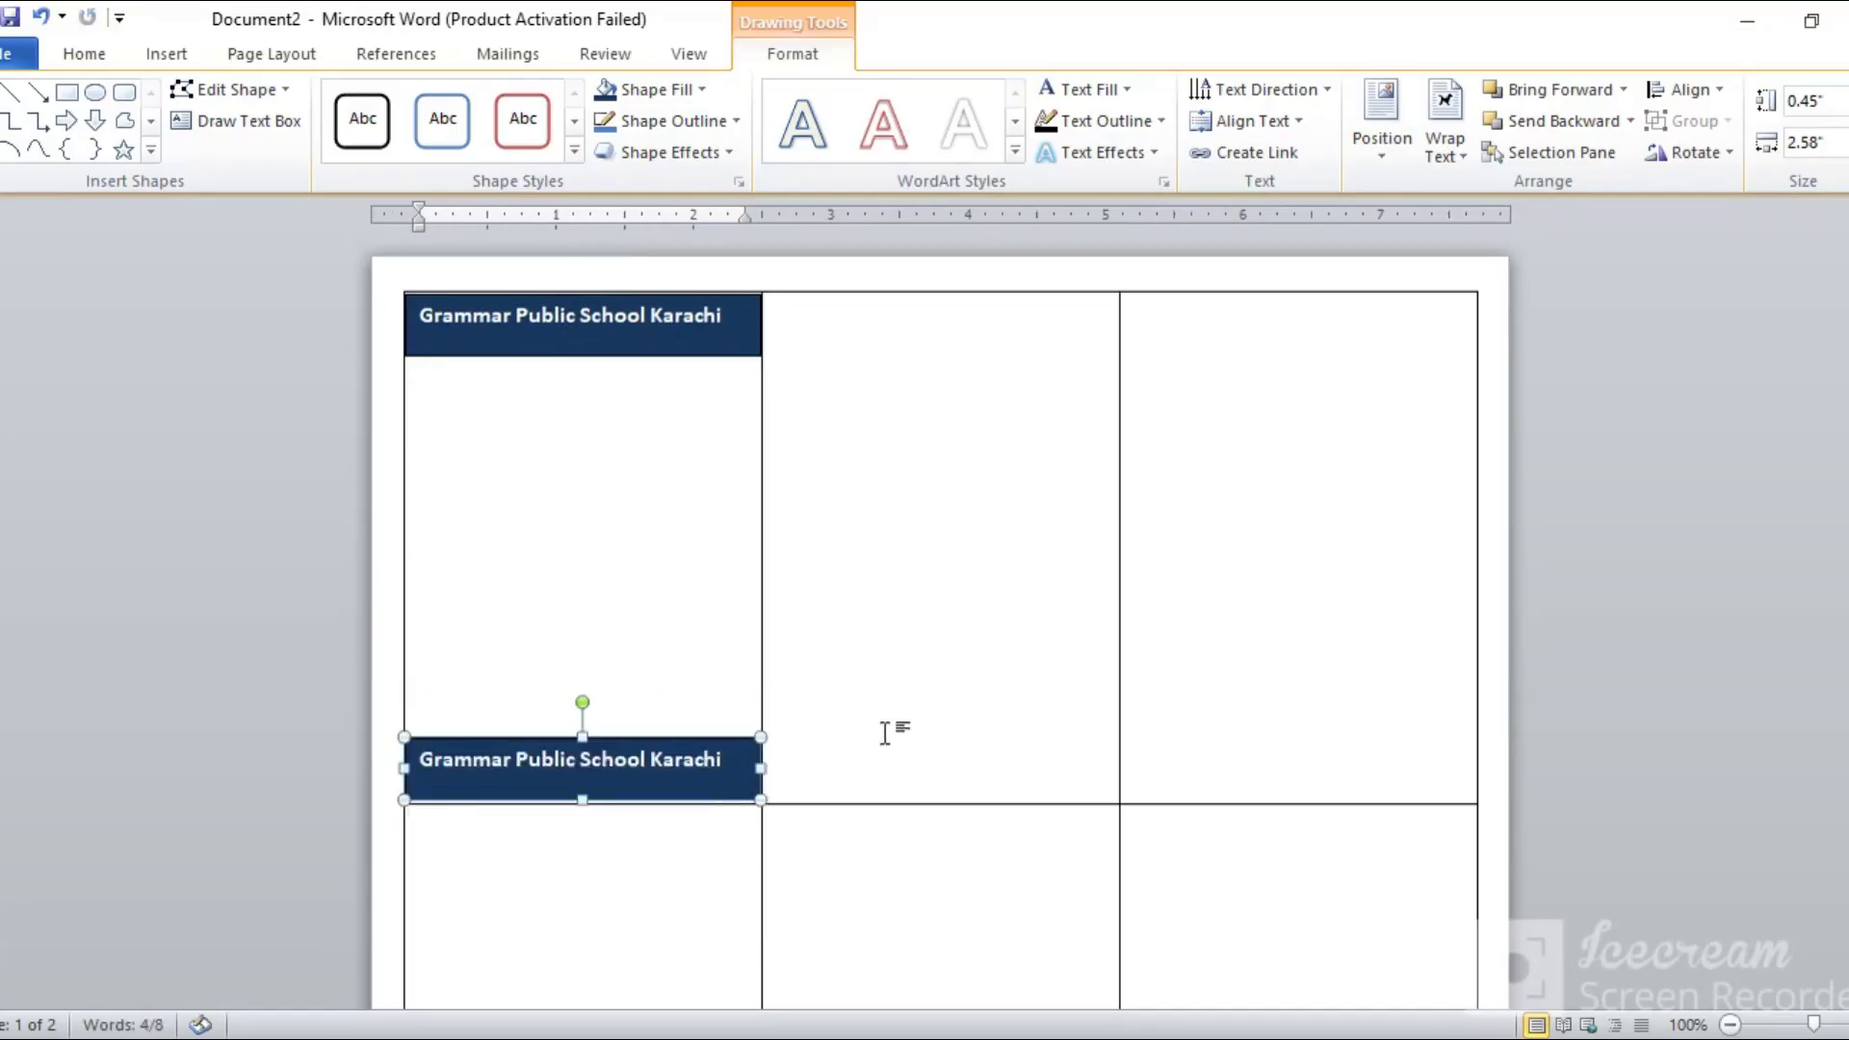
click(857, 704)
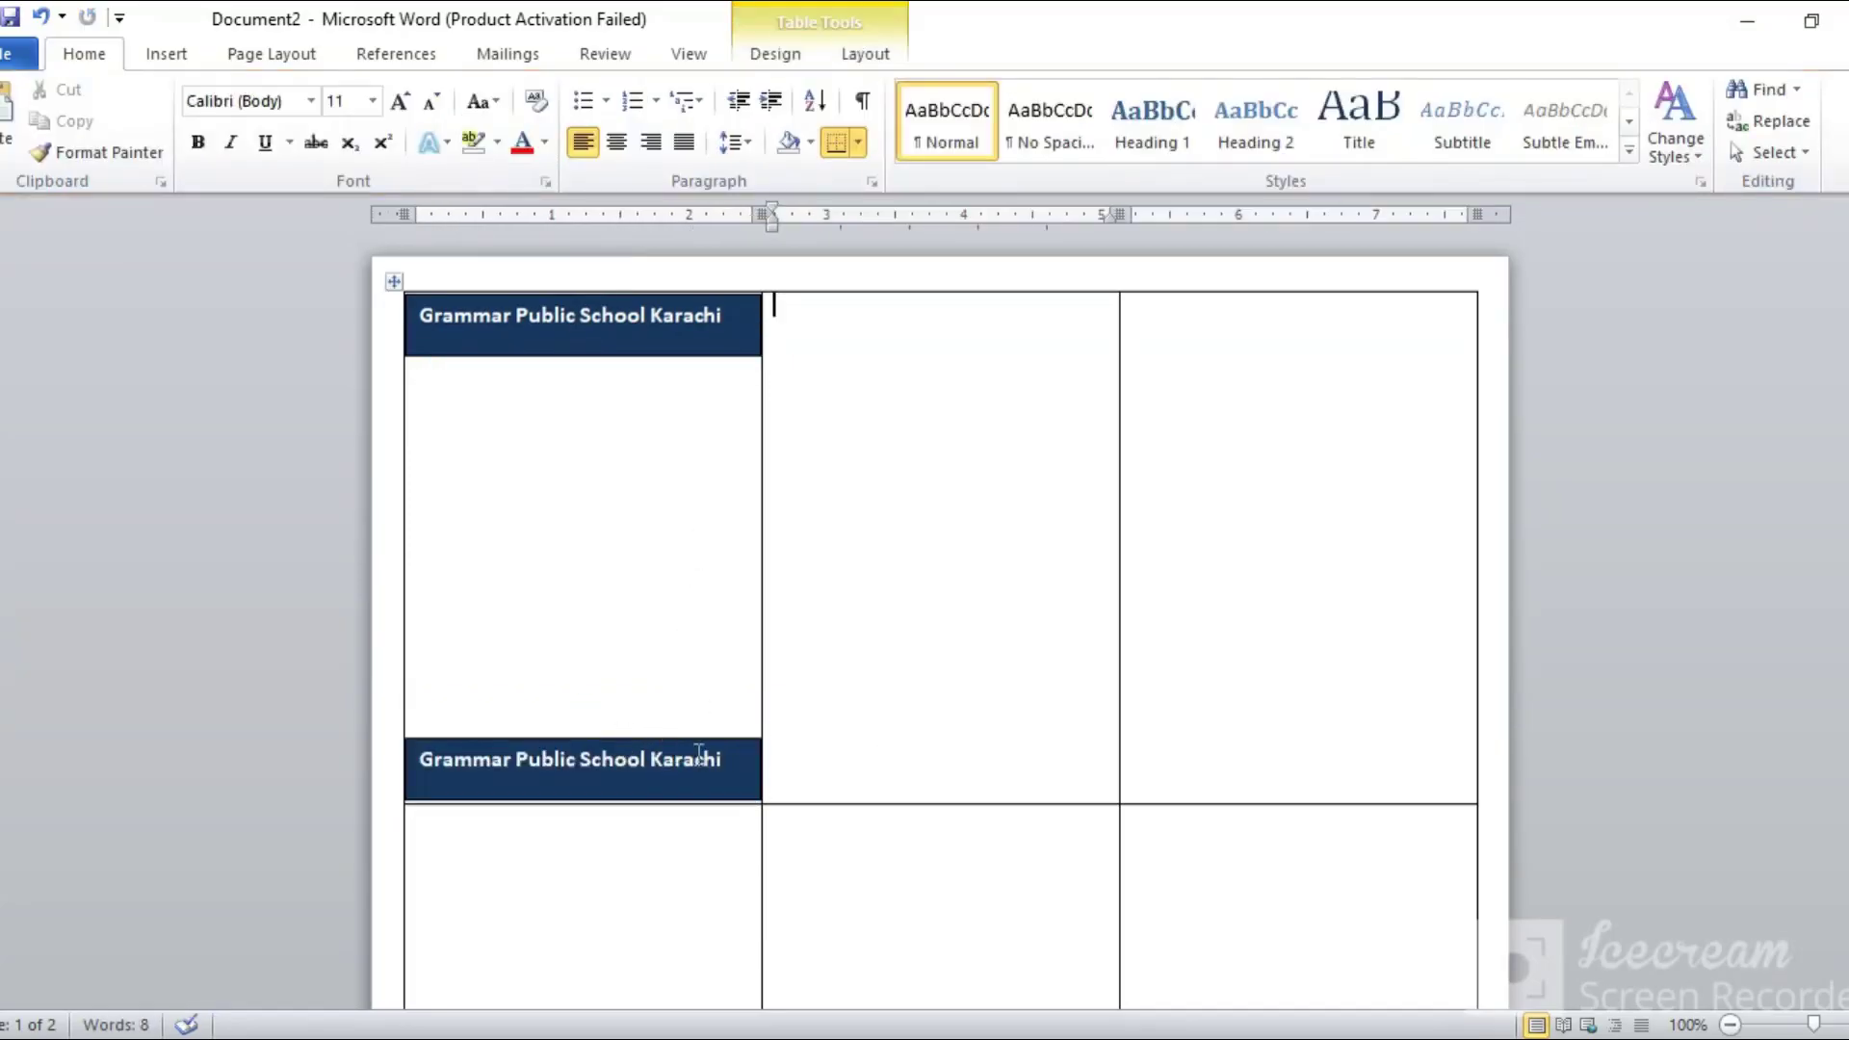
- Replace the copied bar's text with 'Block 4-A Gulshan e Iqbal KArachi'
drag(737, 756, 435, 745)
key(BackSpace)
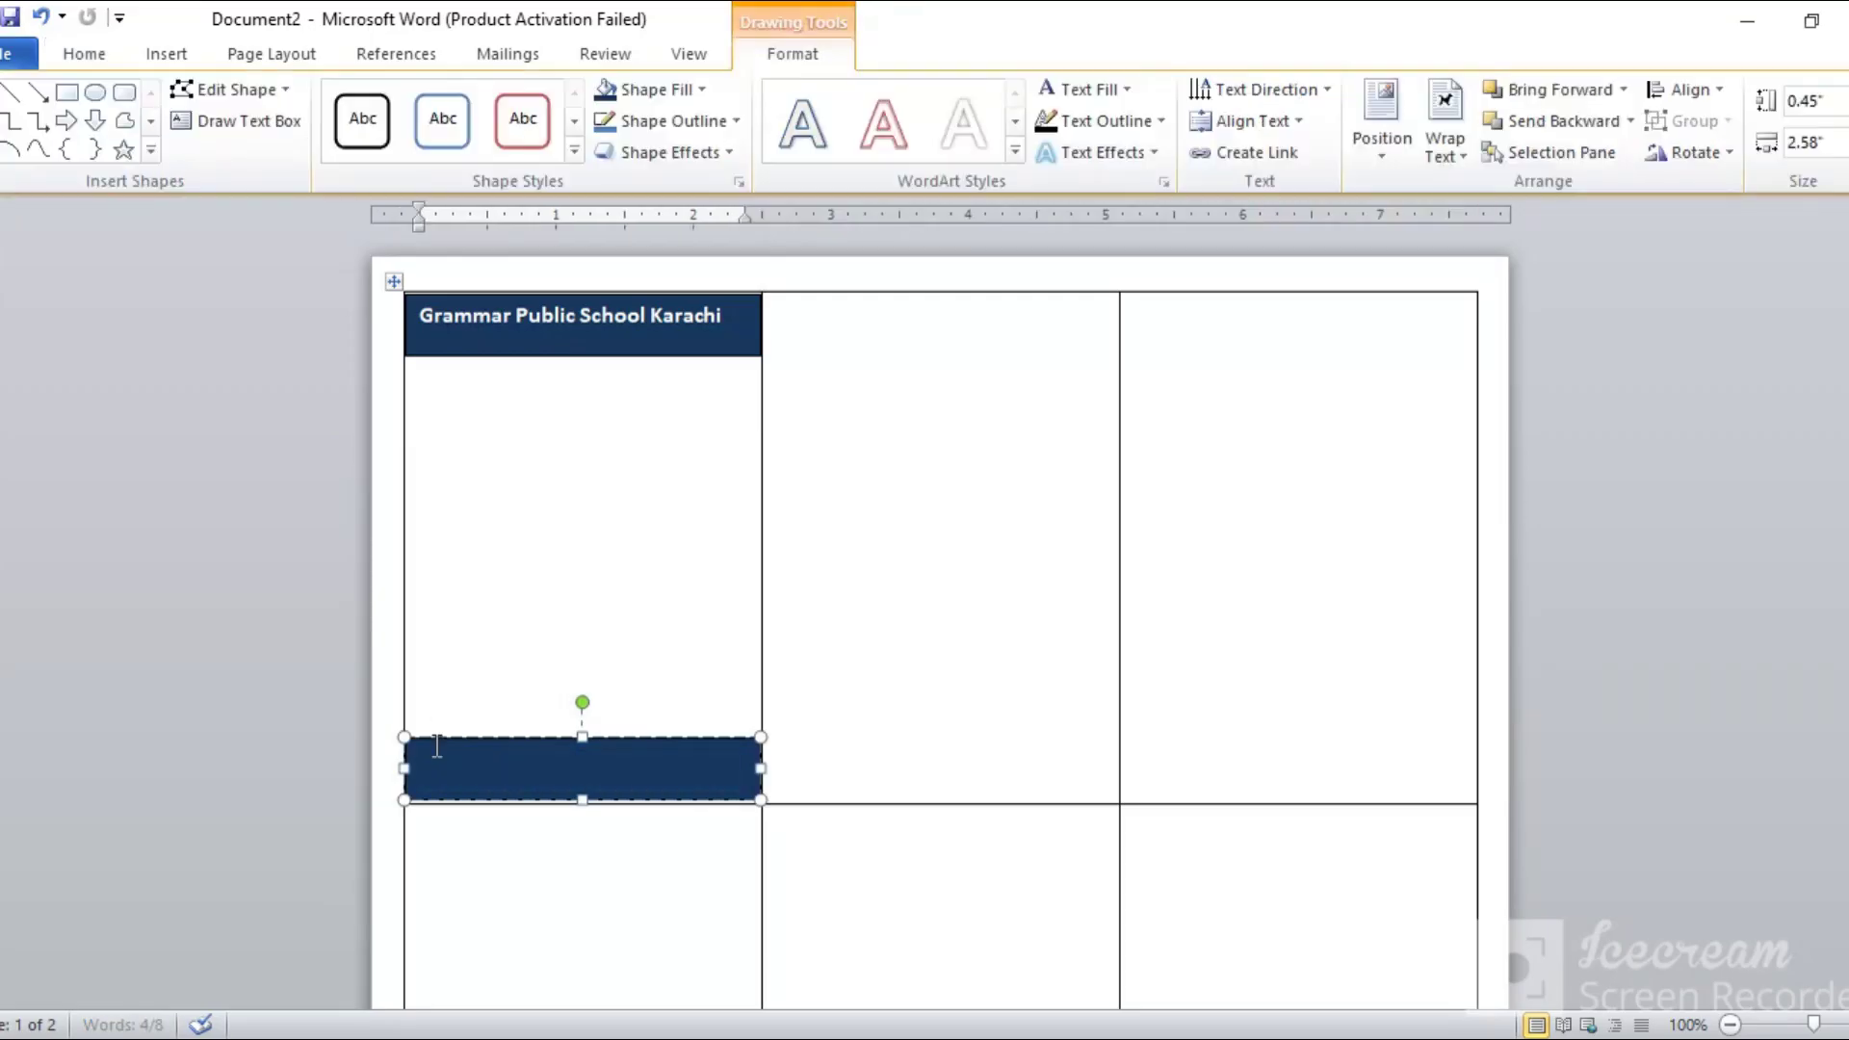
text(Bloch)
key(BackSpace)
text(k)
text(  4-)
text(A Gulhs)
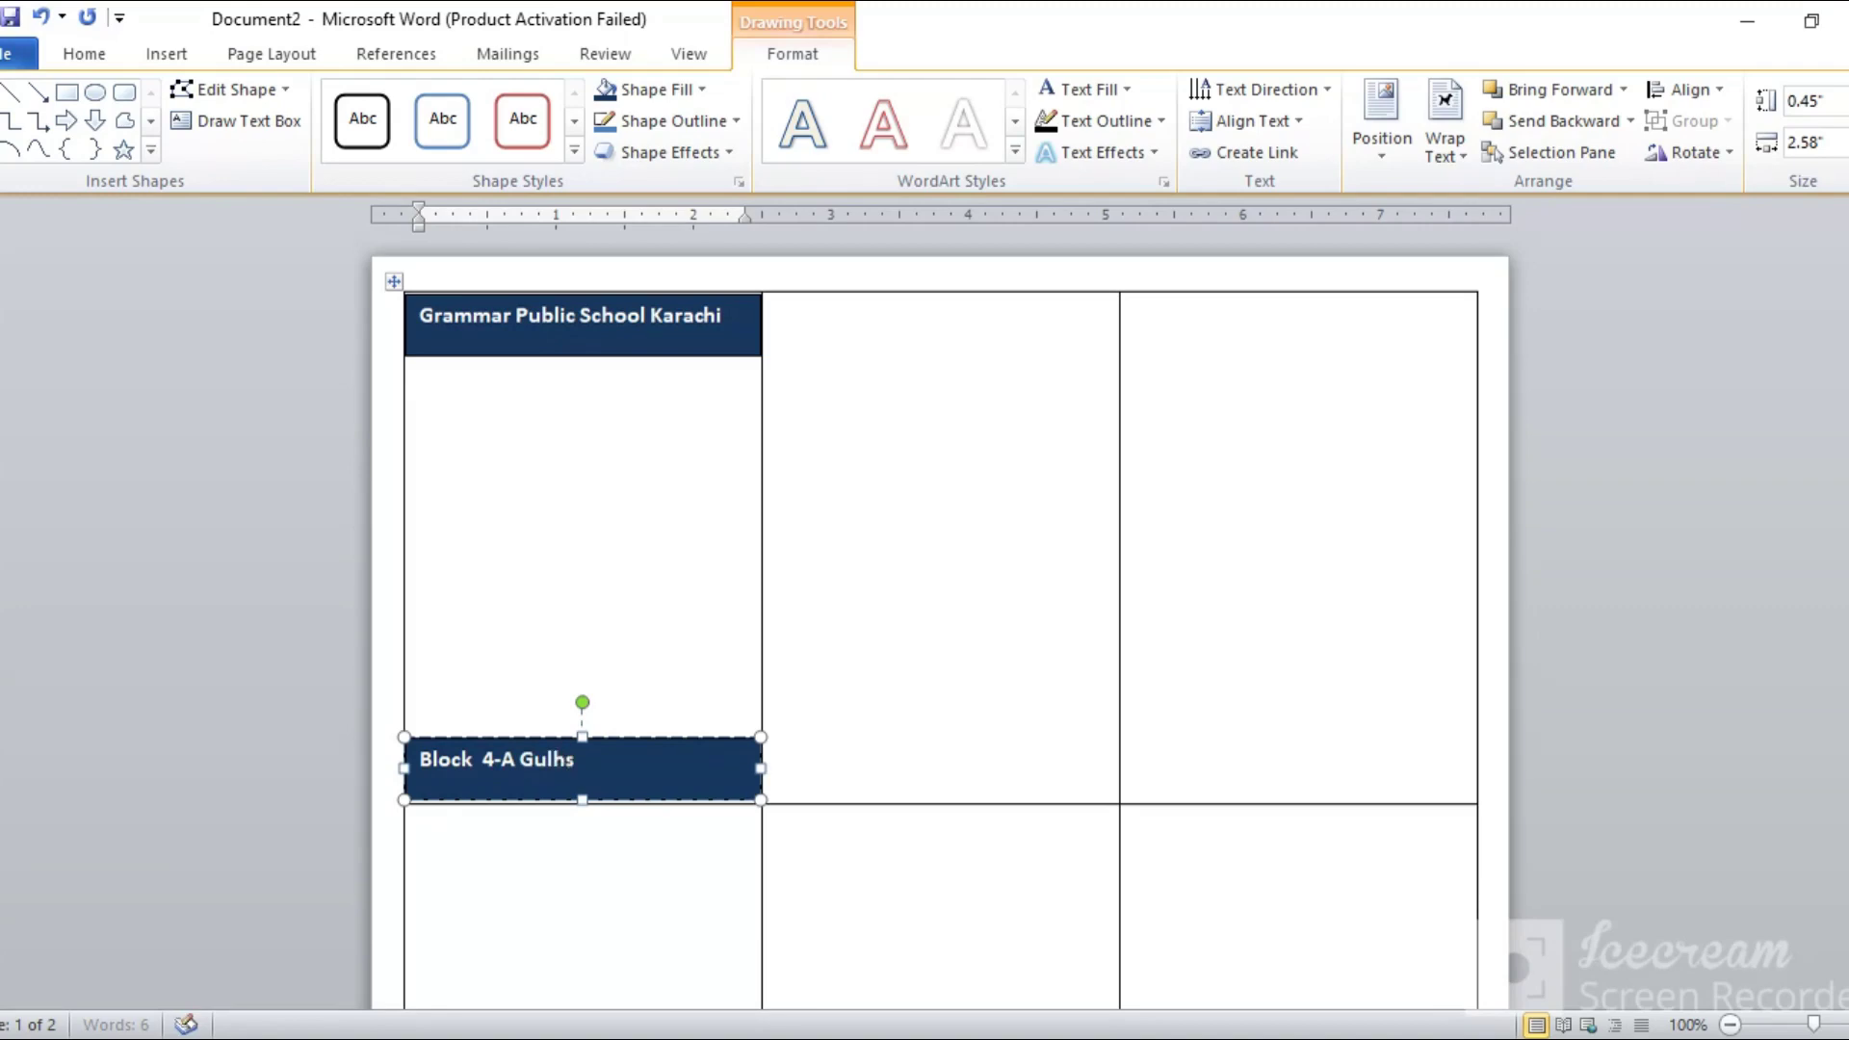
text(na)
key(BackSpace)
text(shan e)
text( Iqbal KA)
text(rachi)
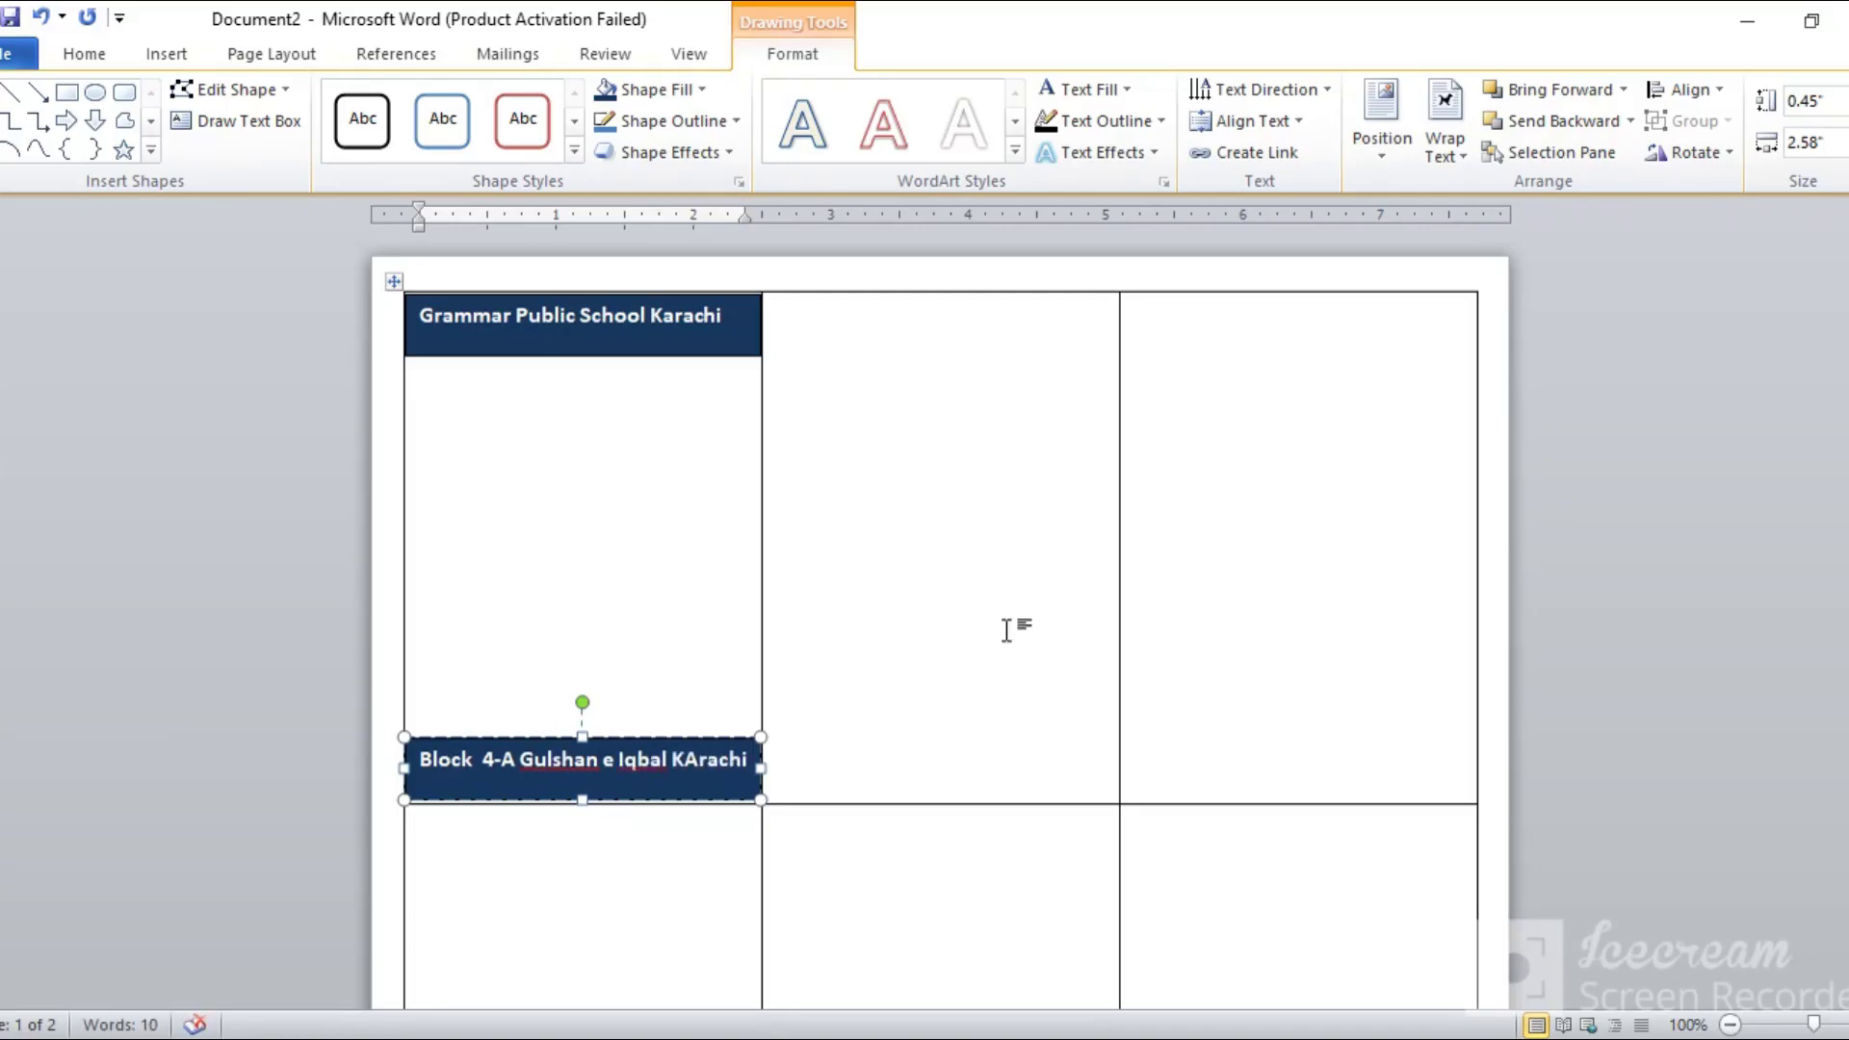
click(1007, 627)
- Draw an oval near the top of the first card as a photo placeholder
click(529, 573)
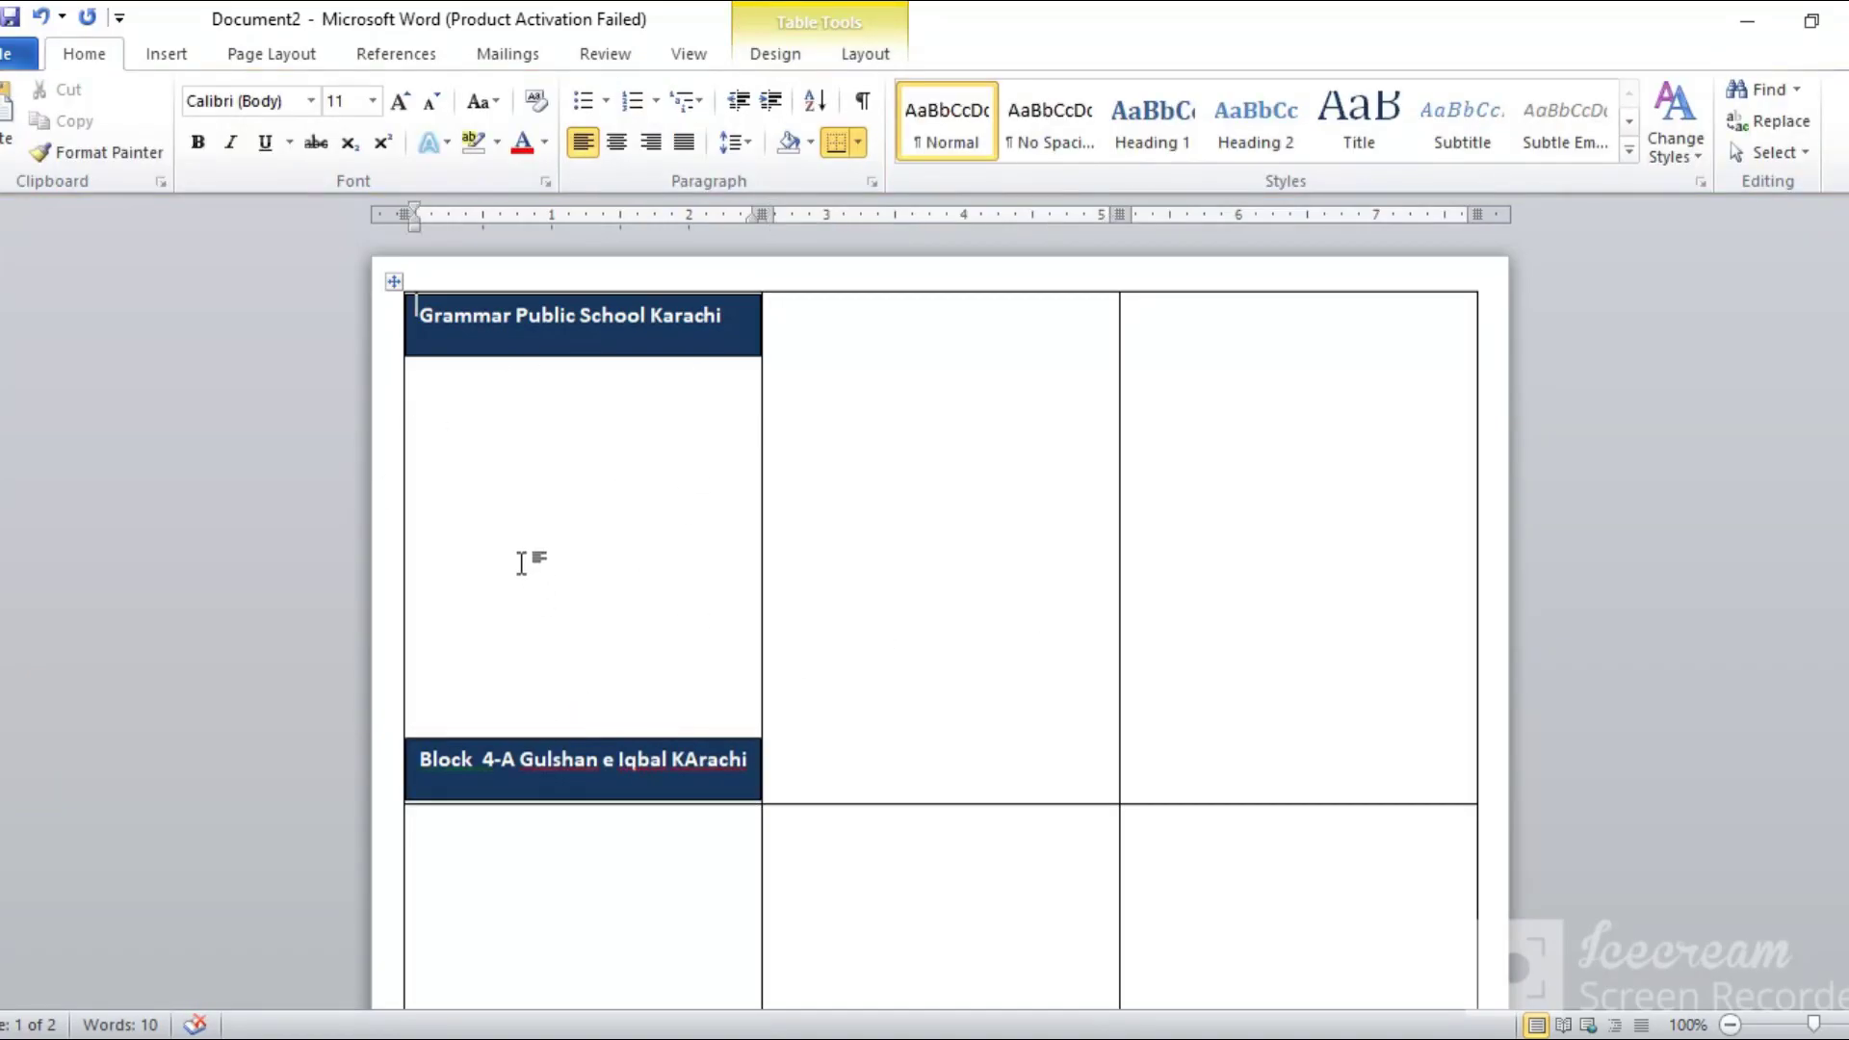
click(166, 54)
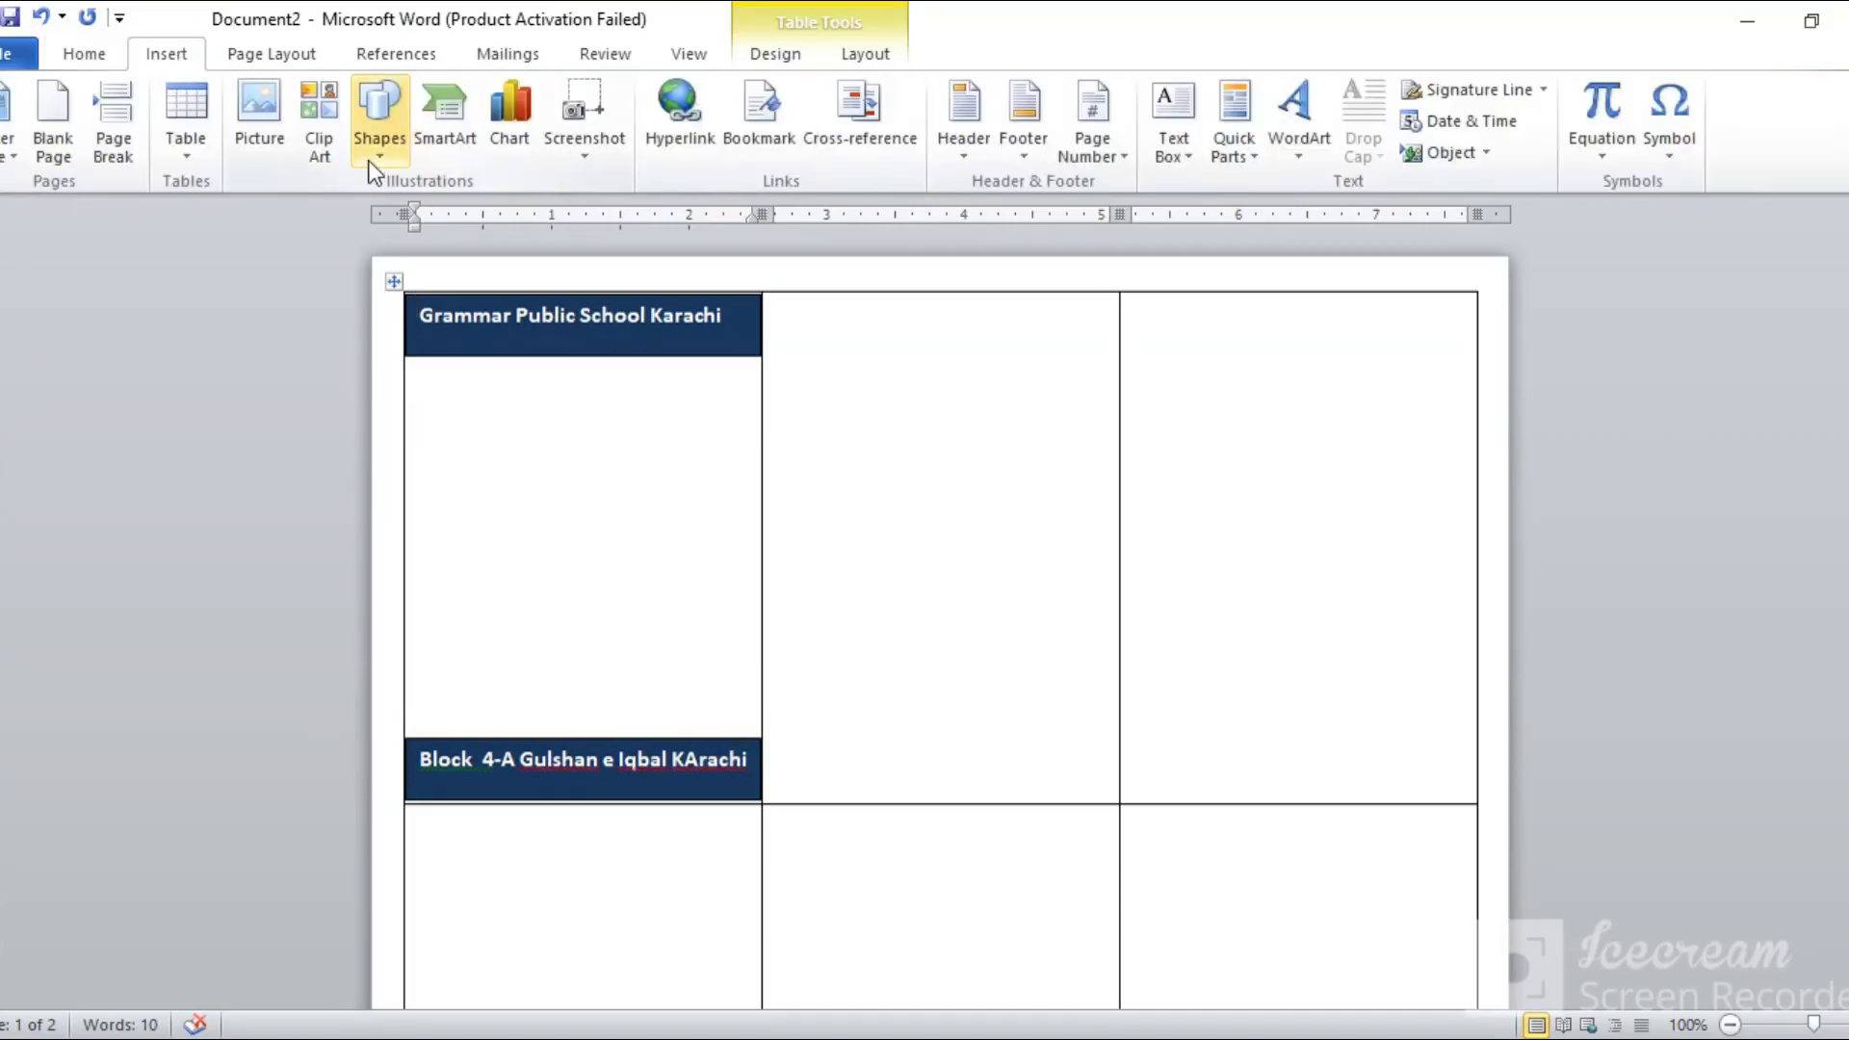
click(379, 111)
click(482, 212)
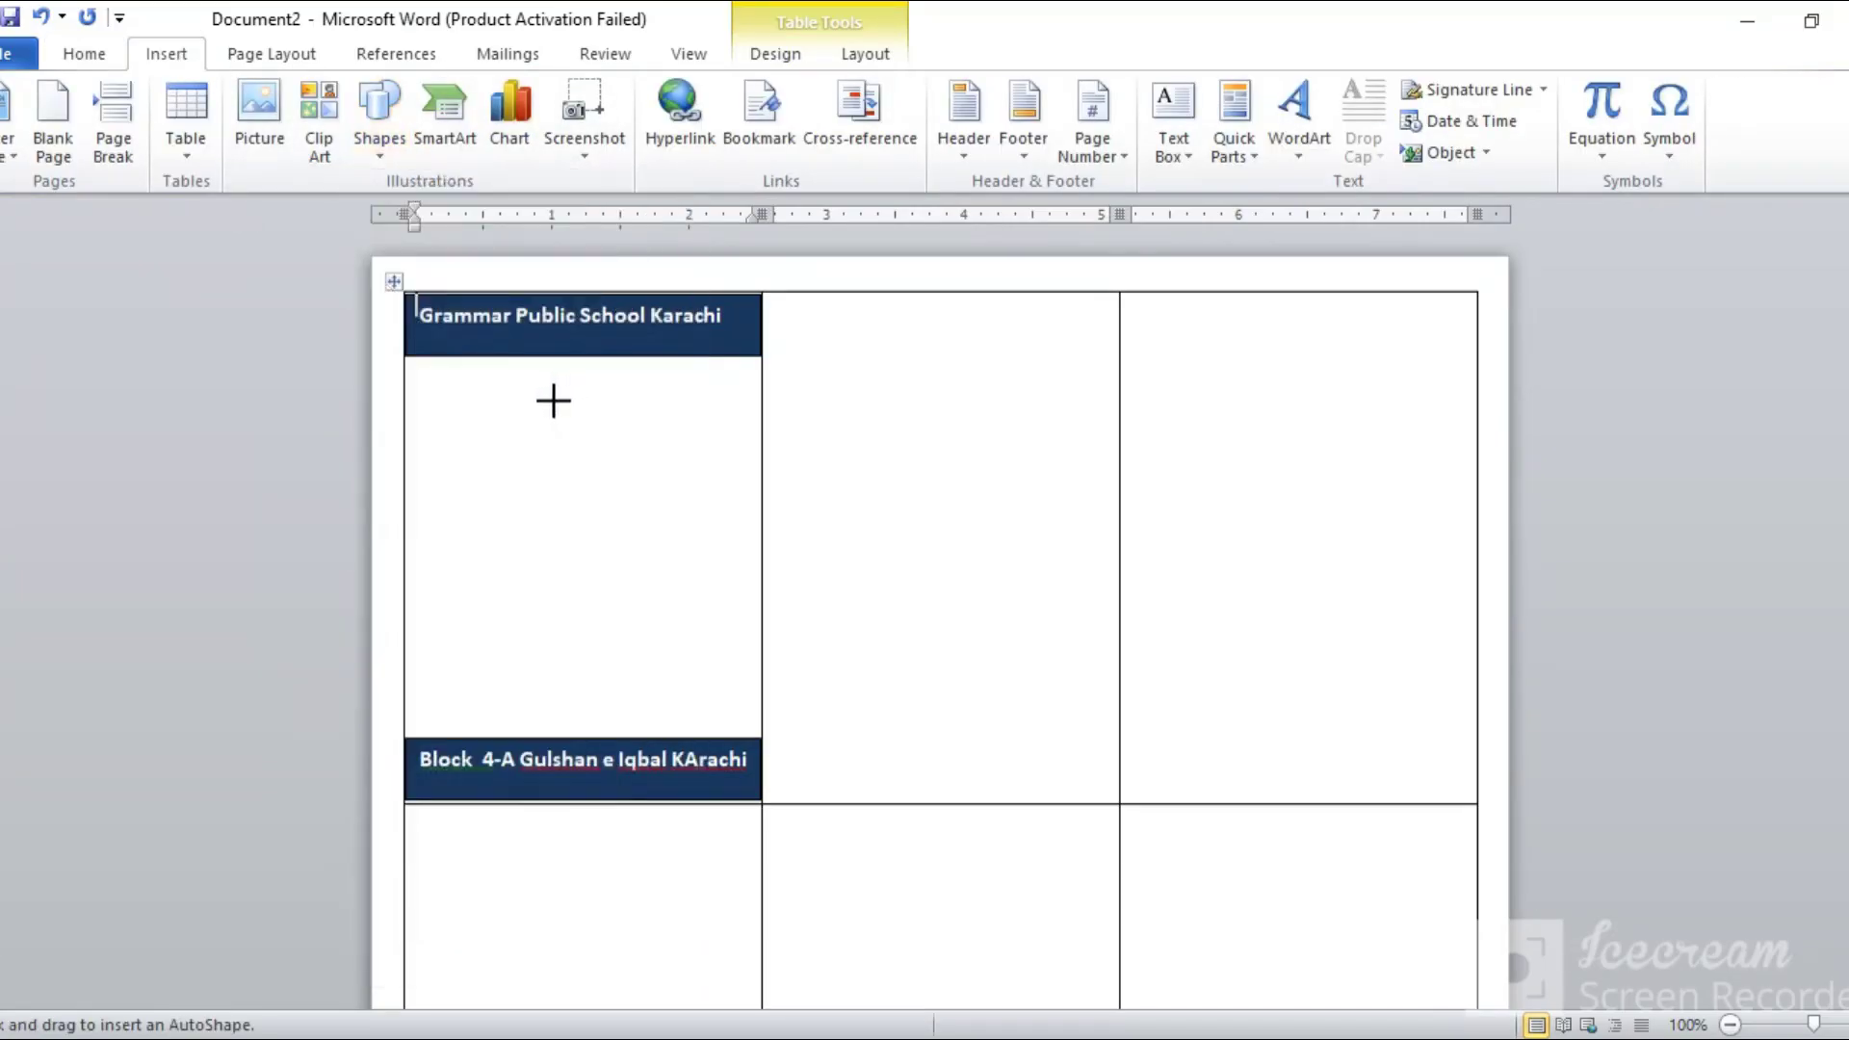
mouse_move(538, 394)
mouse_down()
mouse_move(643, 521)
mouse_move(666, 518)
mouse_move(579, 455)
mouse_up()
- Below the circle, type the labels Name, F-Name and Class on separate lines
click(645, 563)
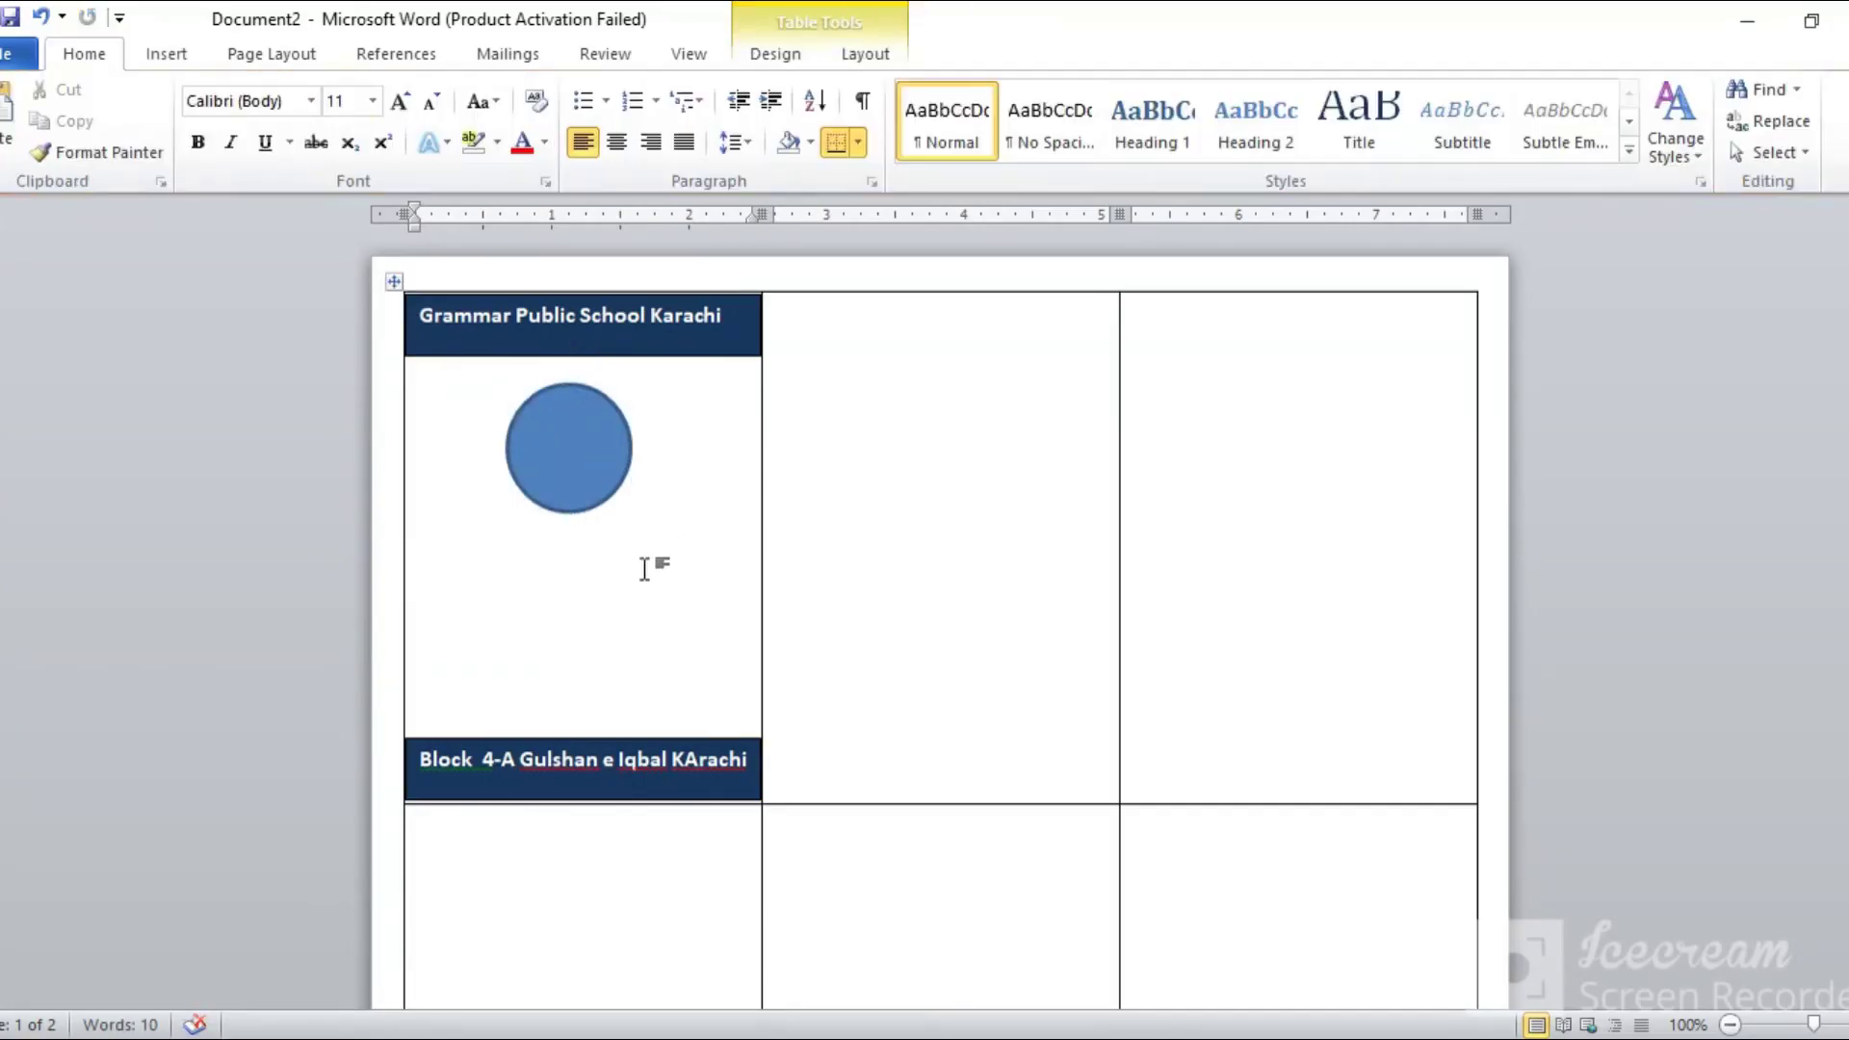
click(449, 563)
text(Nam)
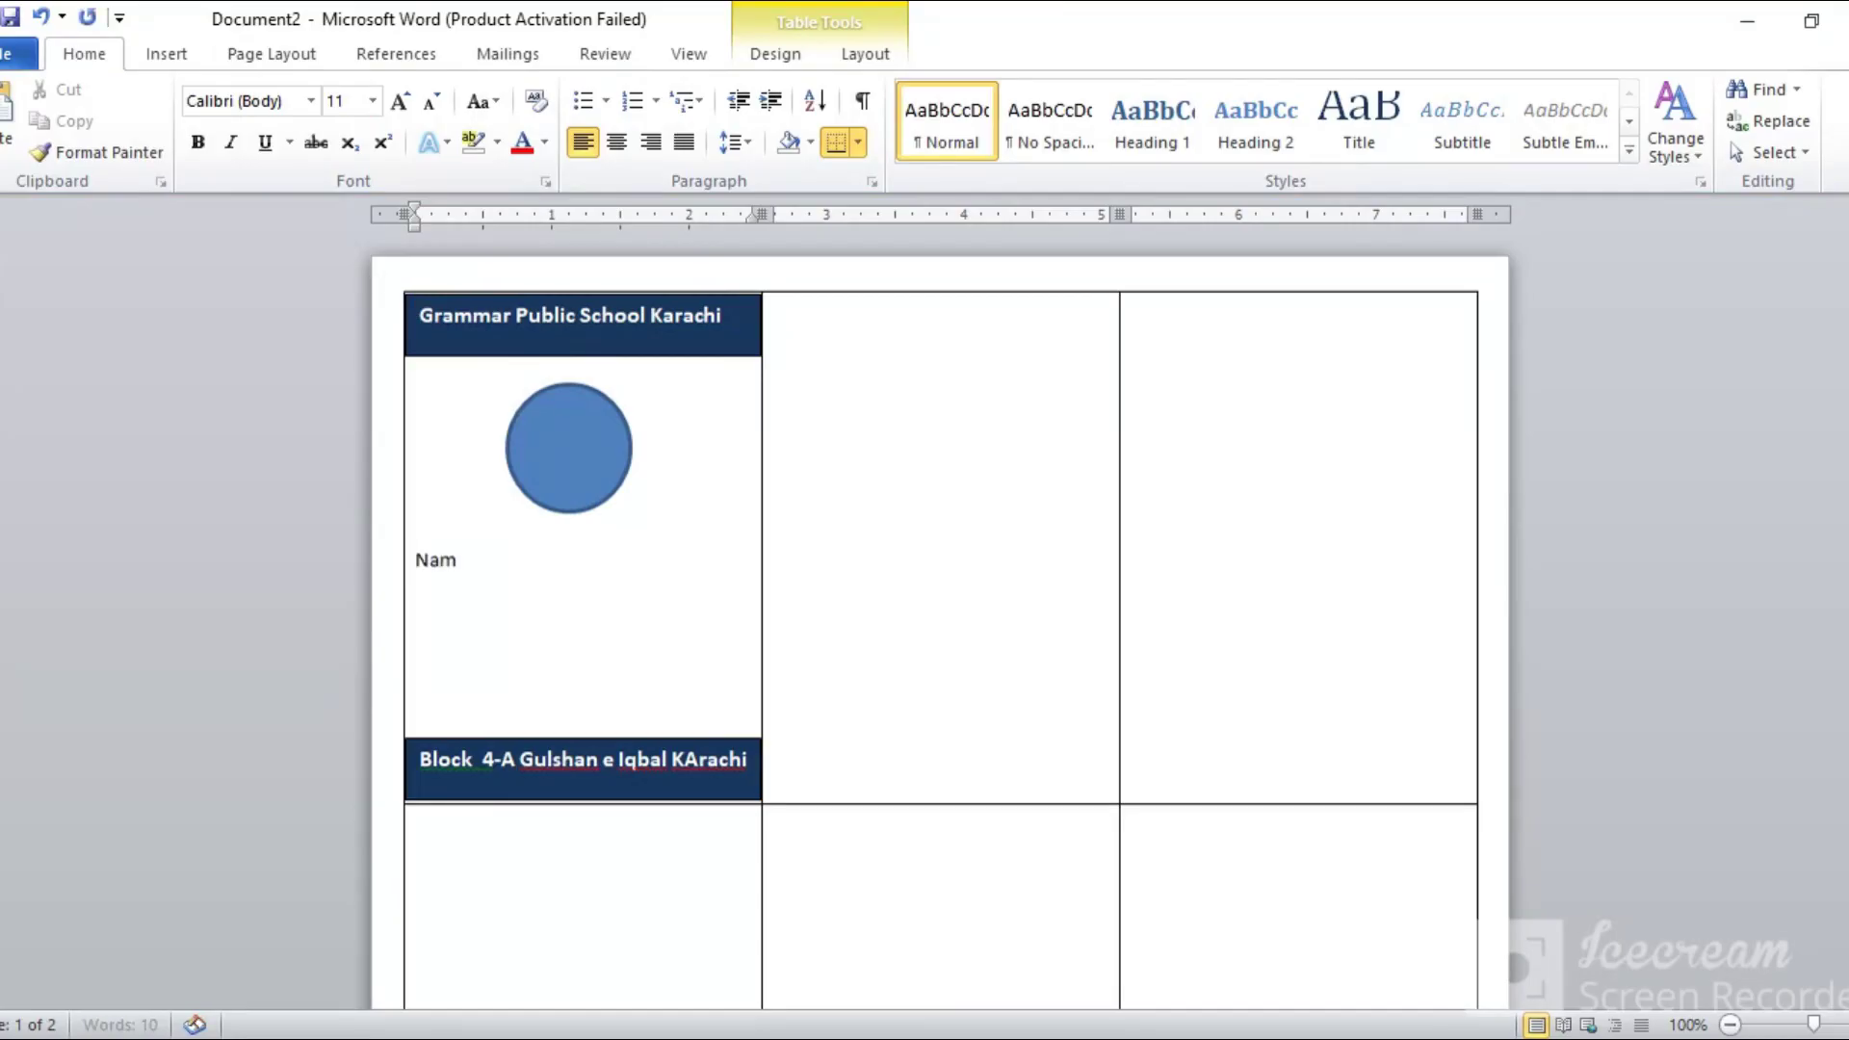
text(e )
text(F-)
text(Nam)
text(e)
key(Return)
text(Class)
key(Return)
mouse_move(577, 549)
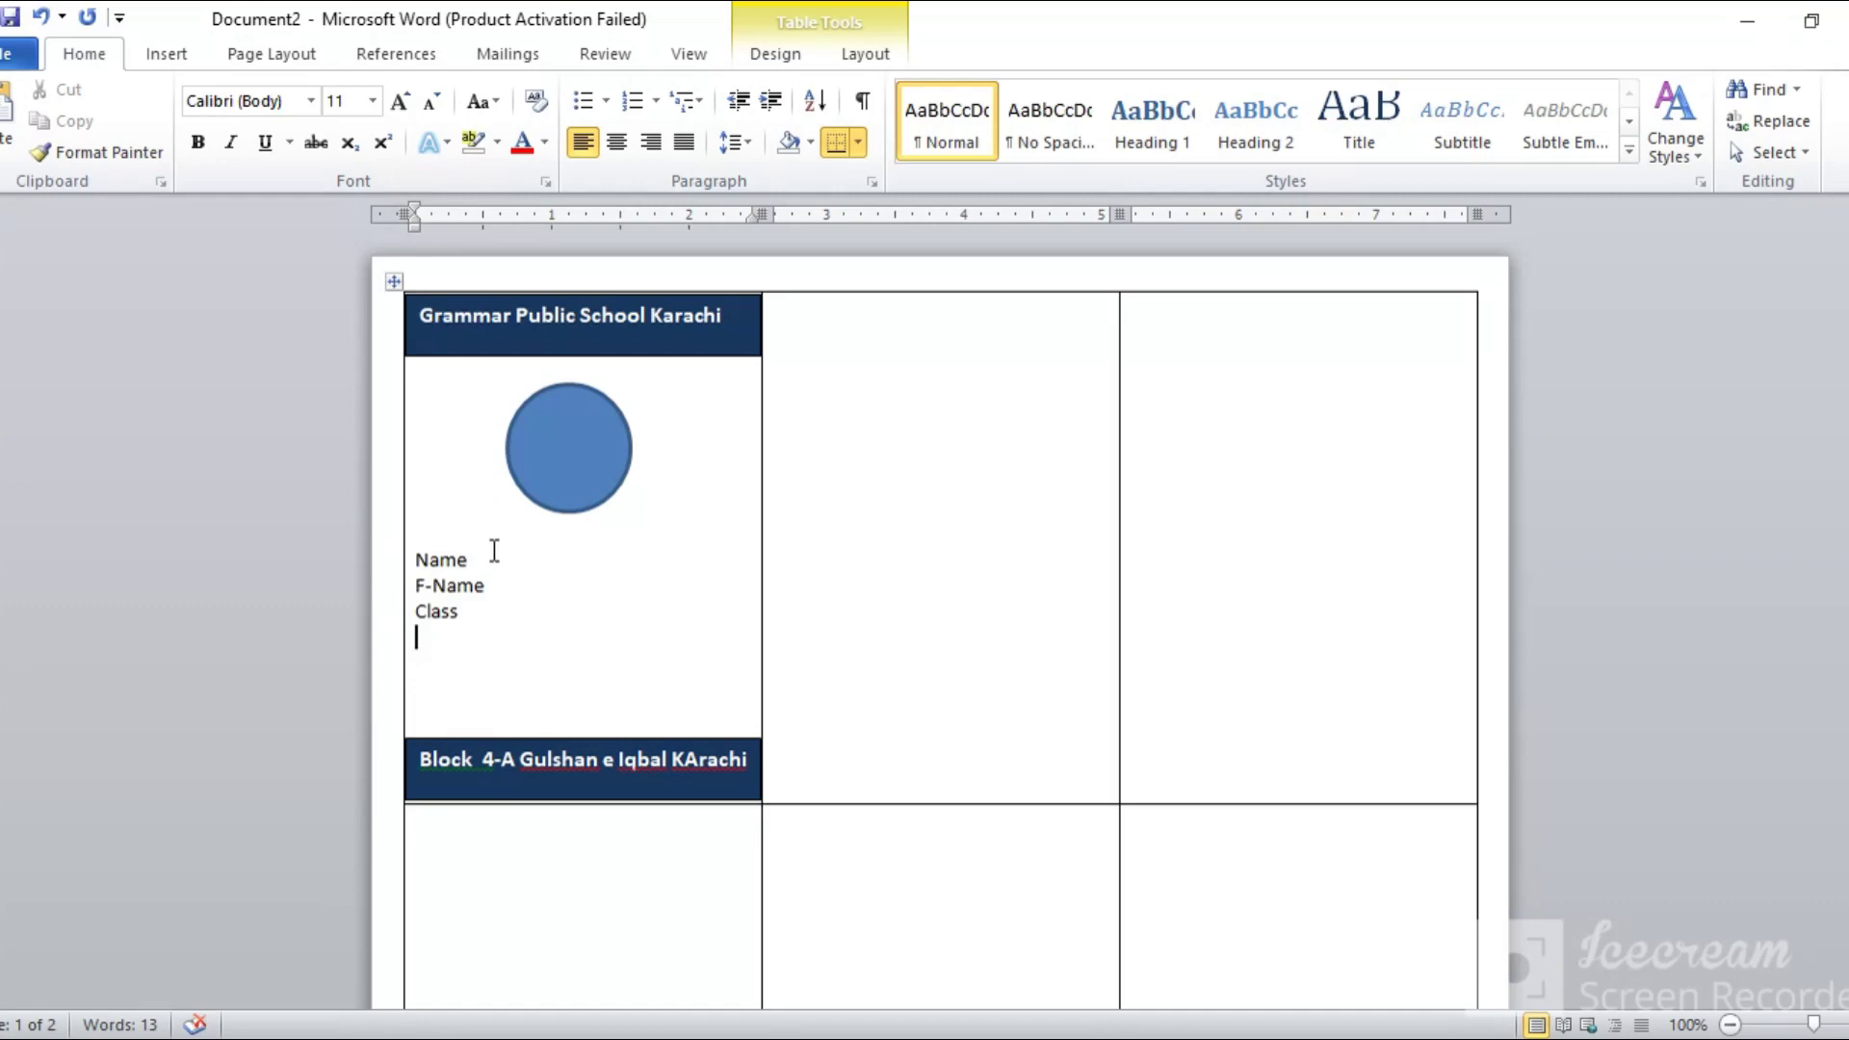
click(494, 551)
- Start a Labels mail merge with default label options, cancelling the prompt to delete existing content
click(408, 61)
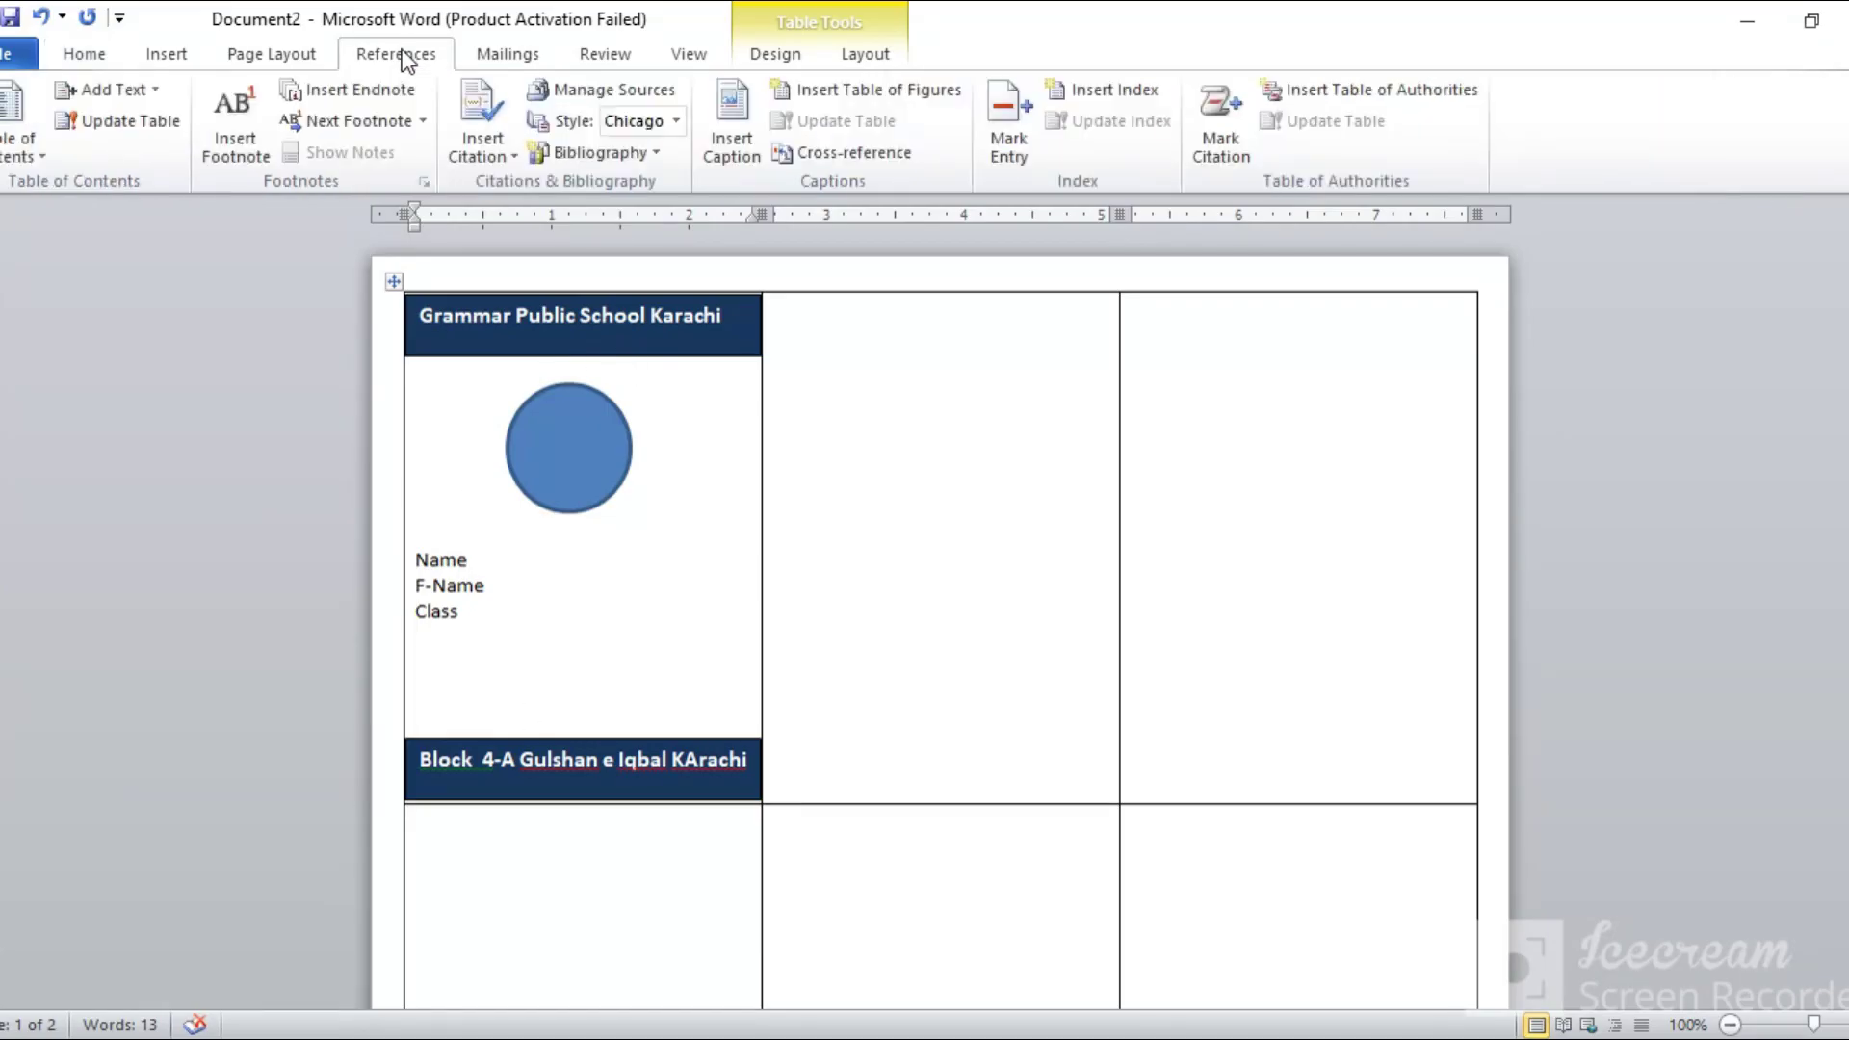
click(530, 56)
click(176, 158)
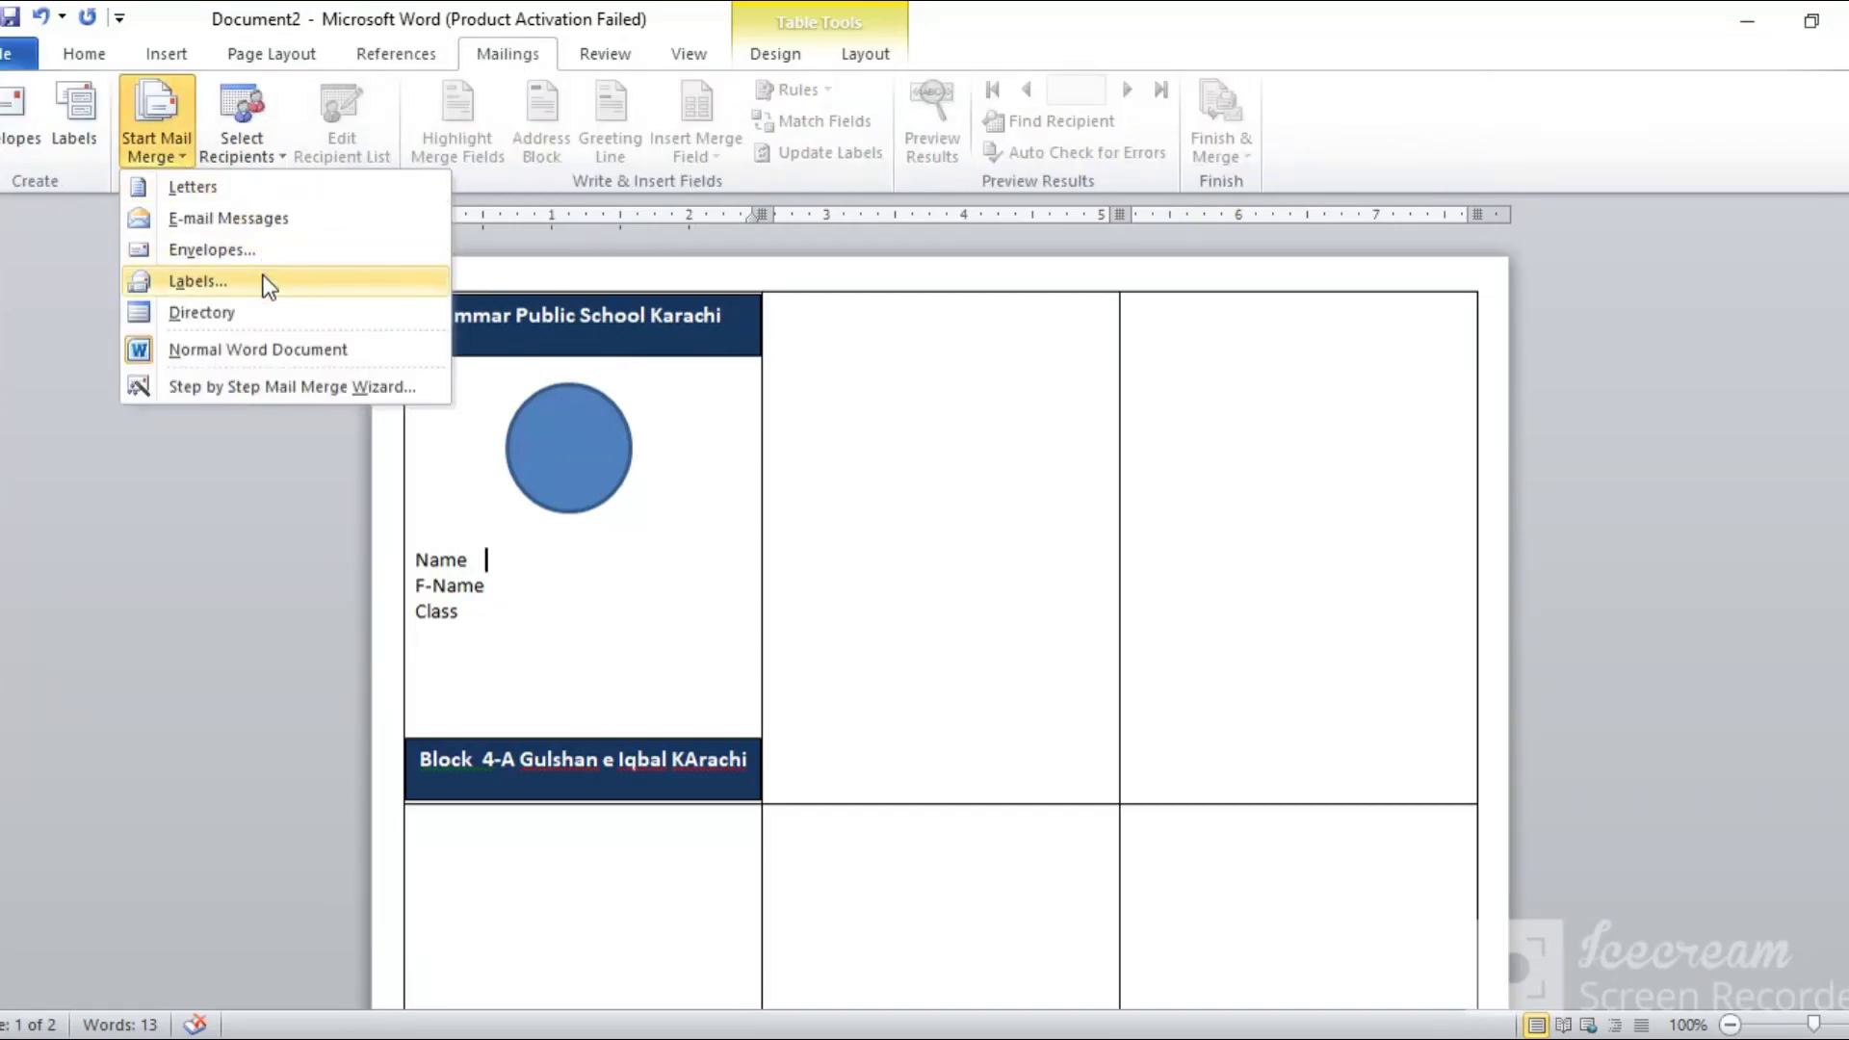
click(197, 282)
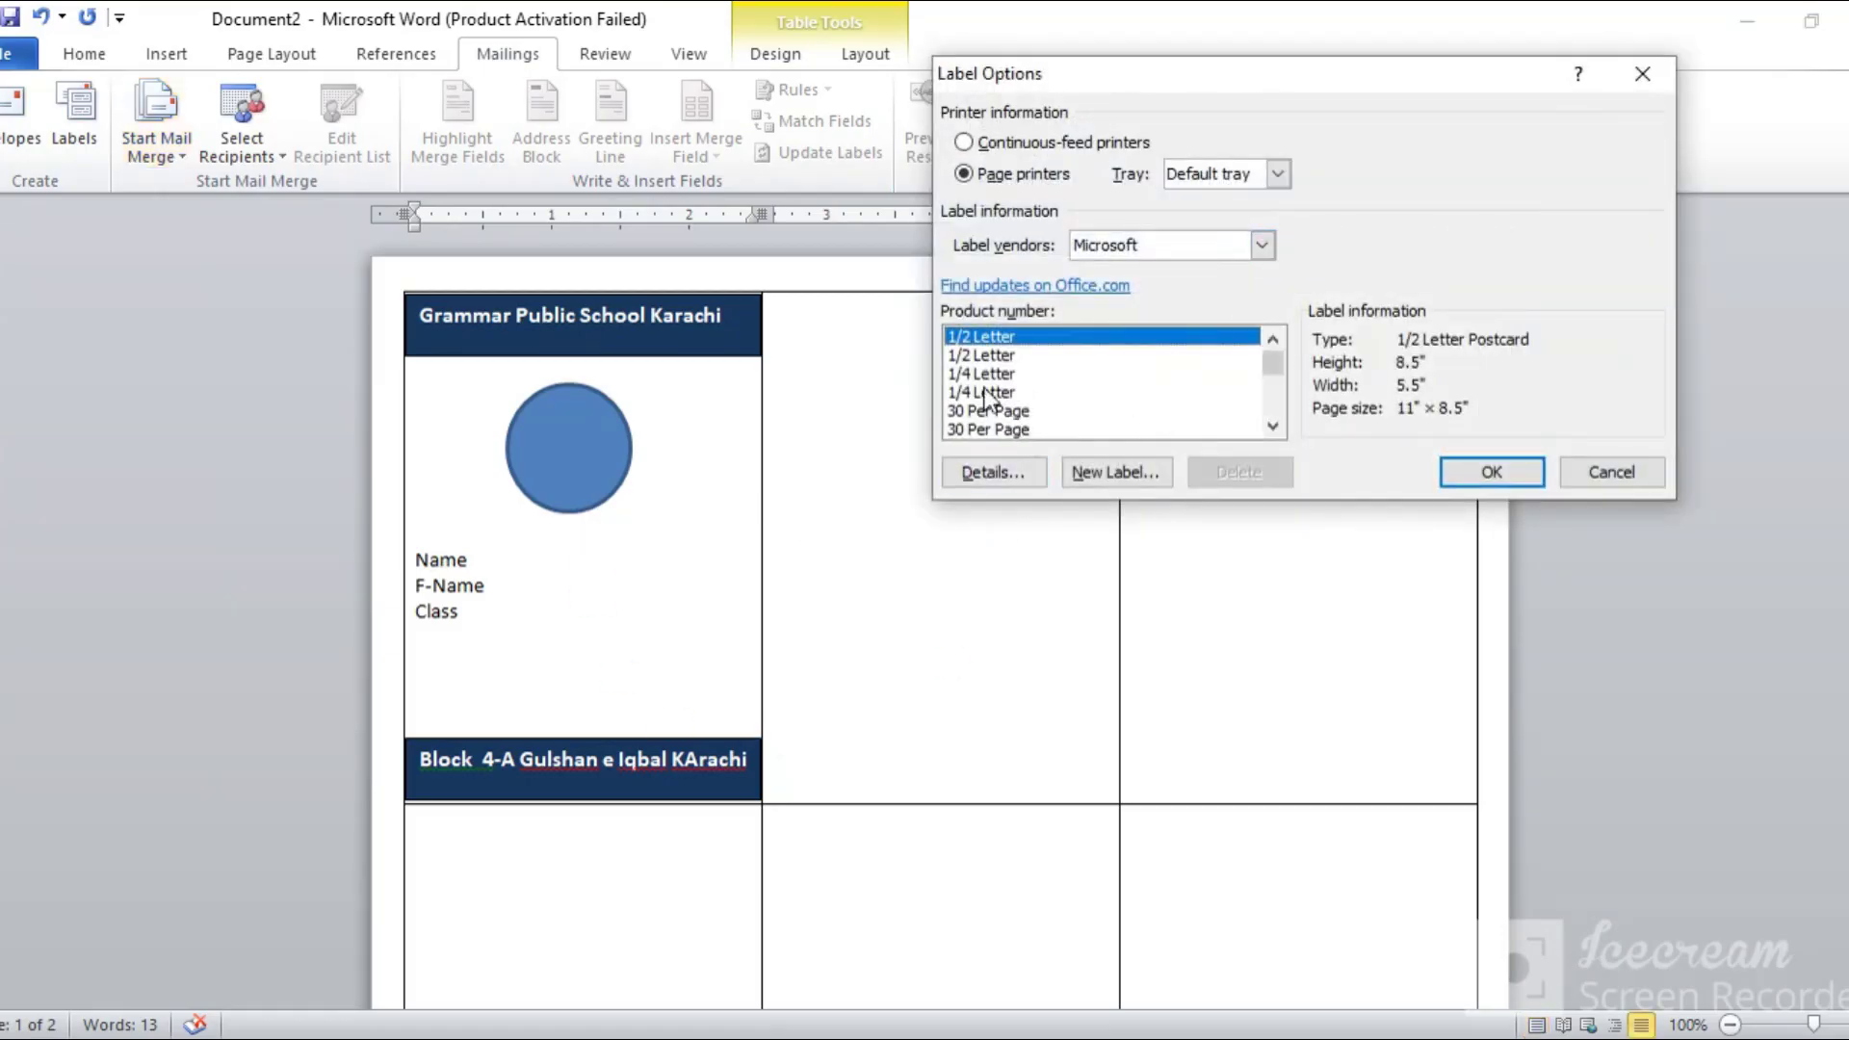
click(1506, 467)
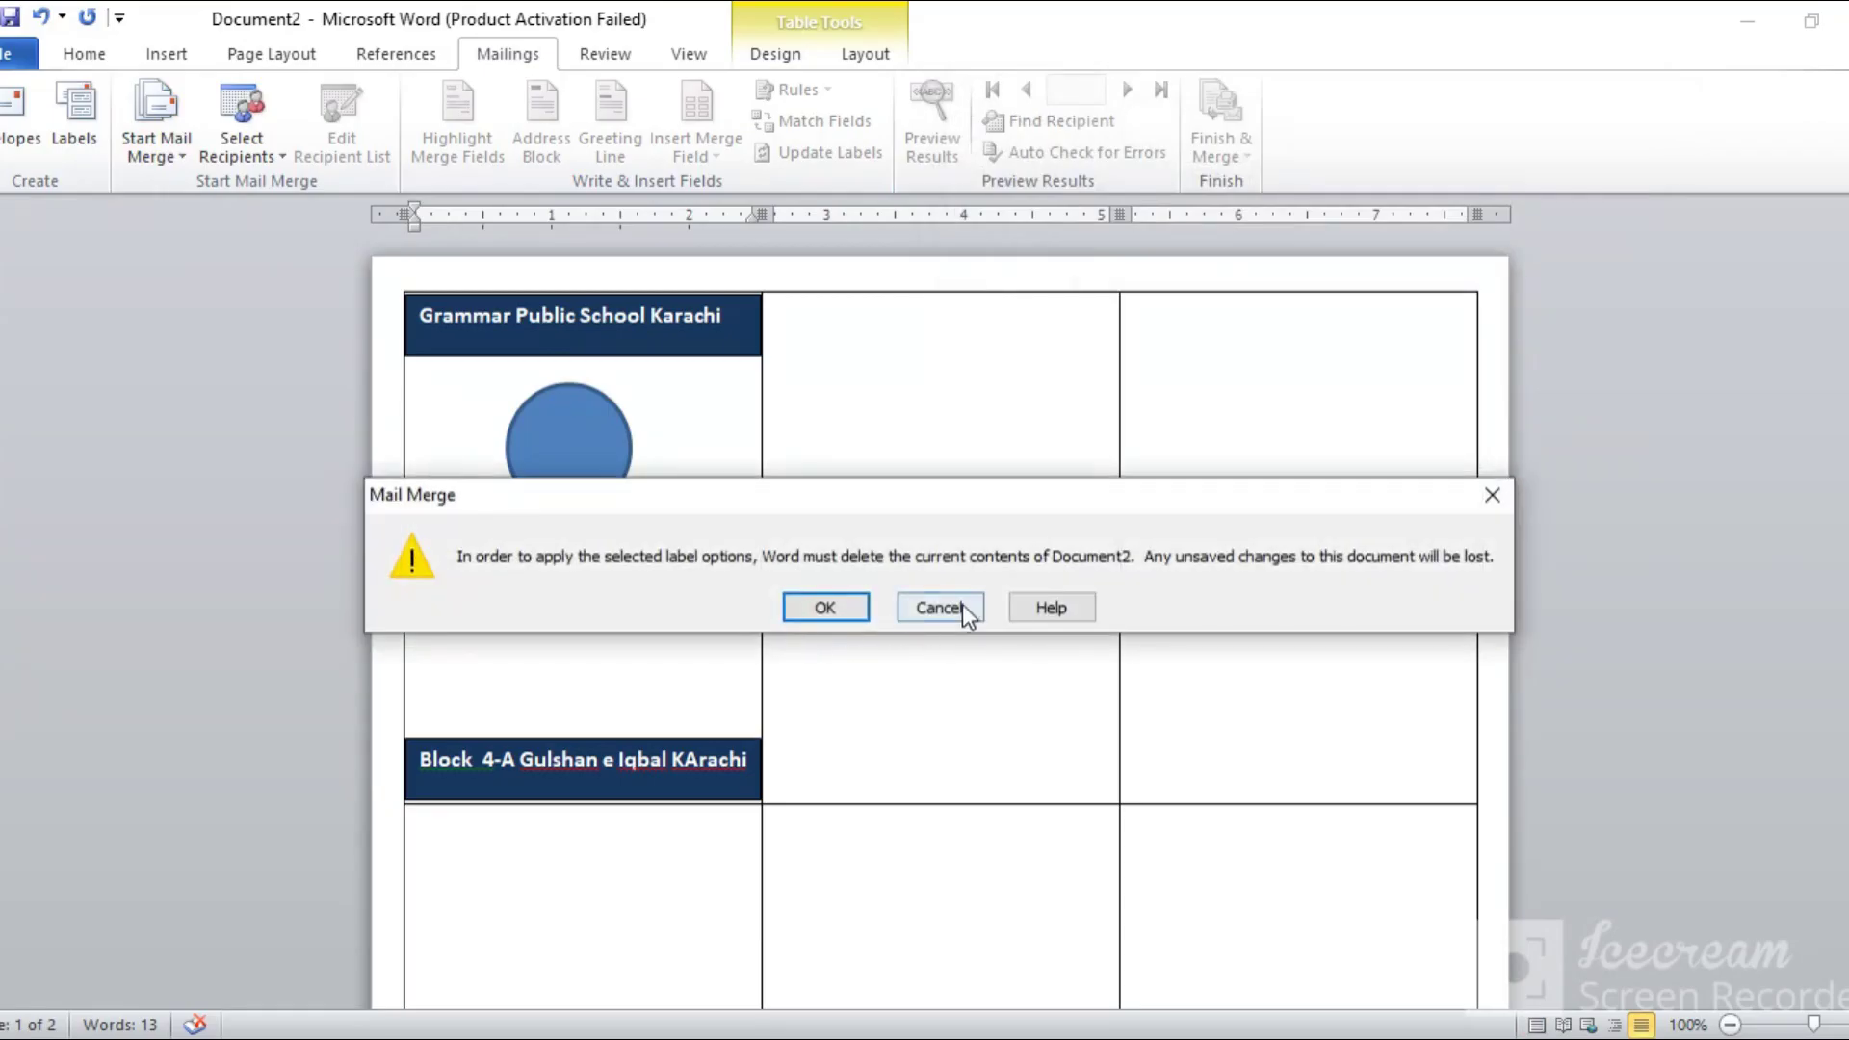
click(940, 608)
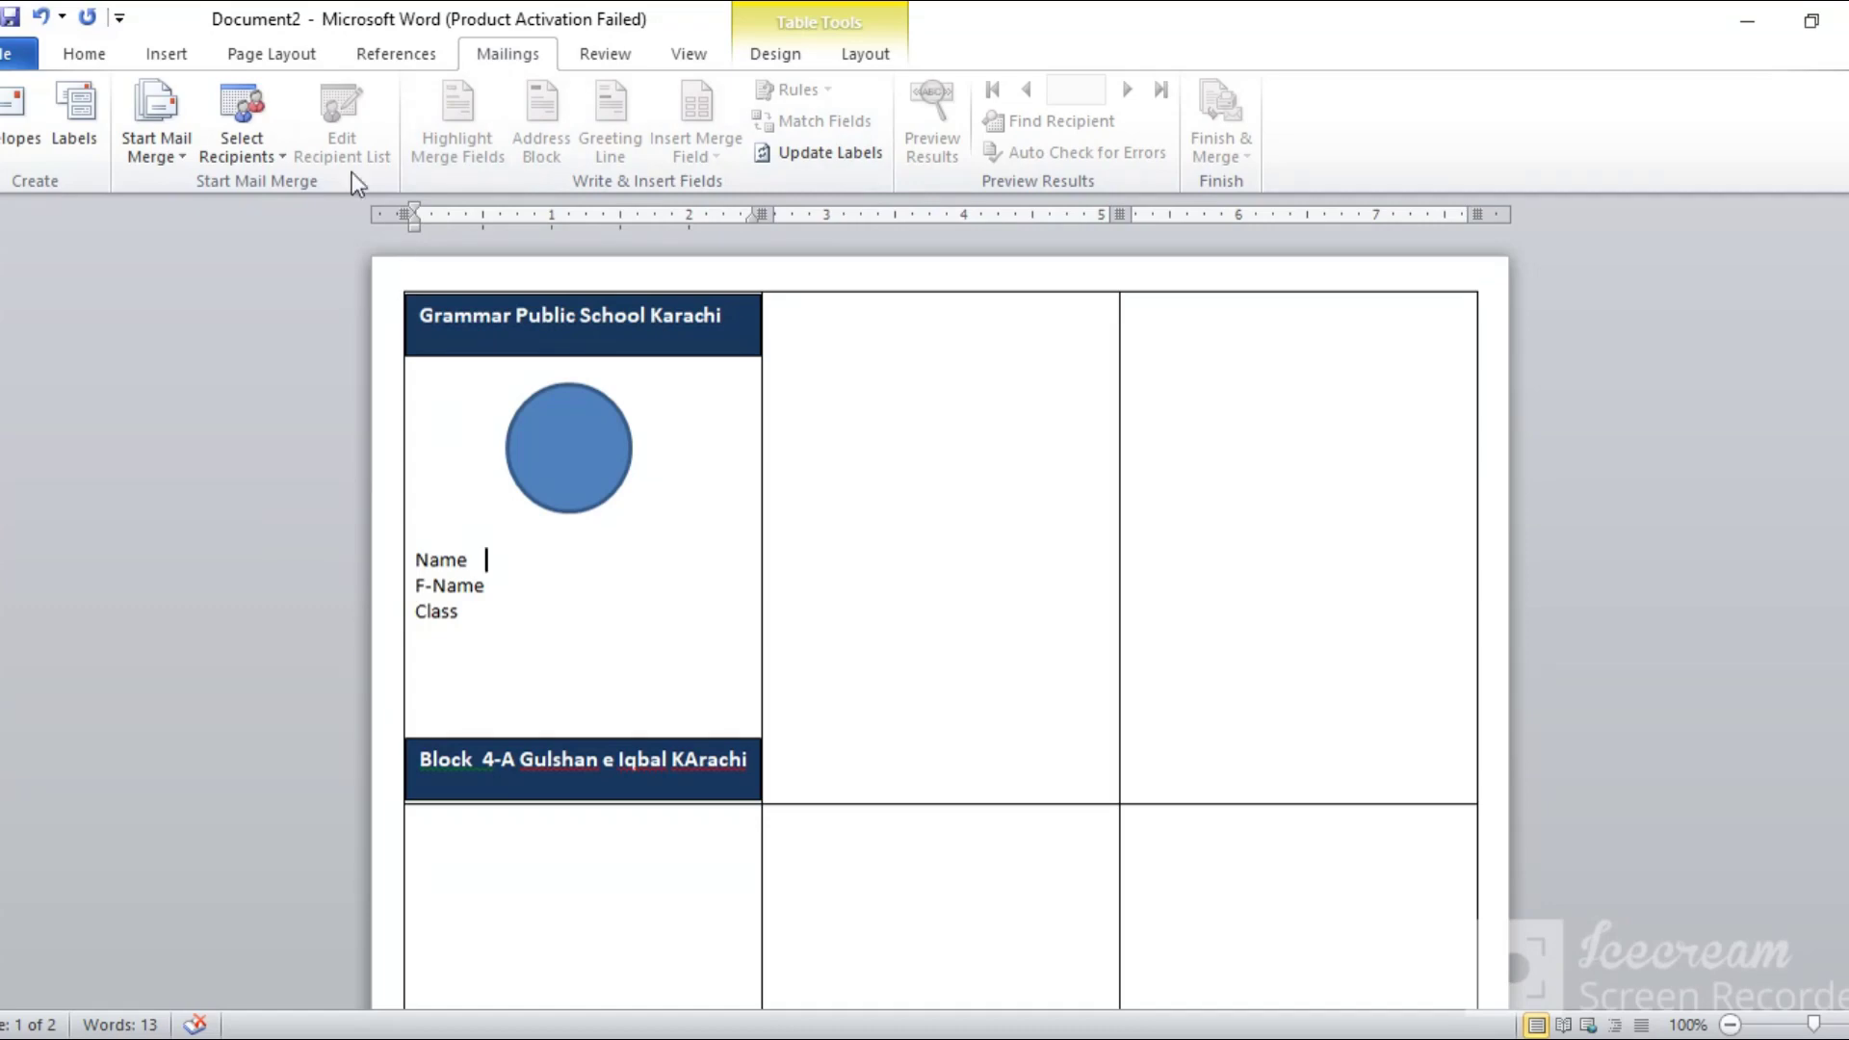
- Choose Type New List under Select Recipients to get the New Address List dialog
click(243, 144)
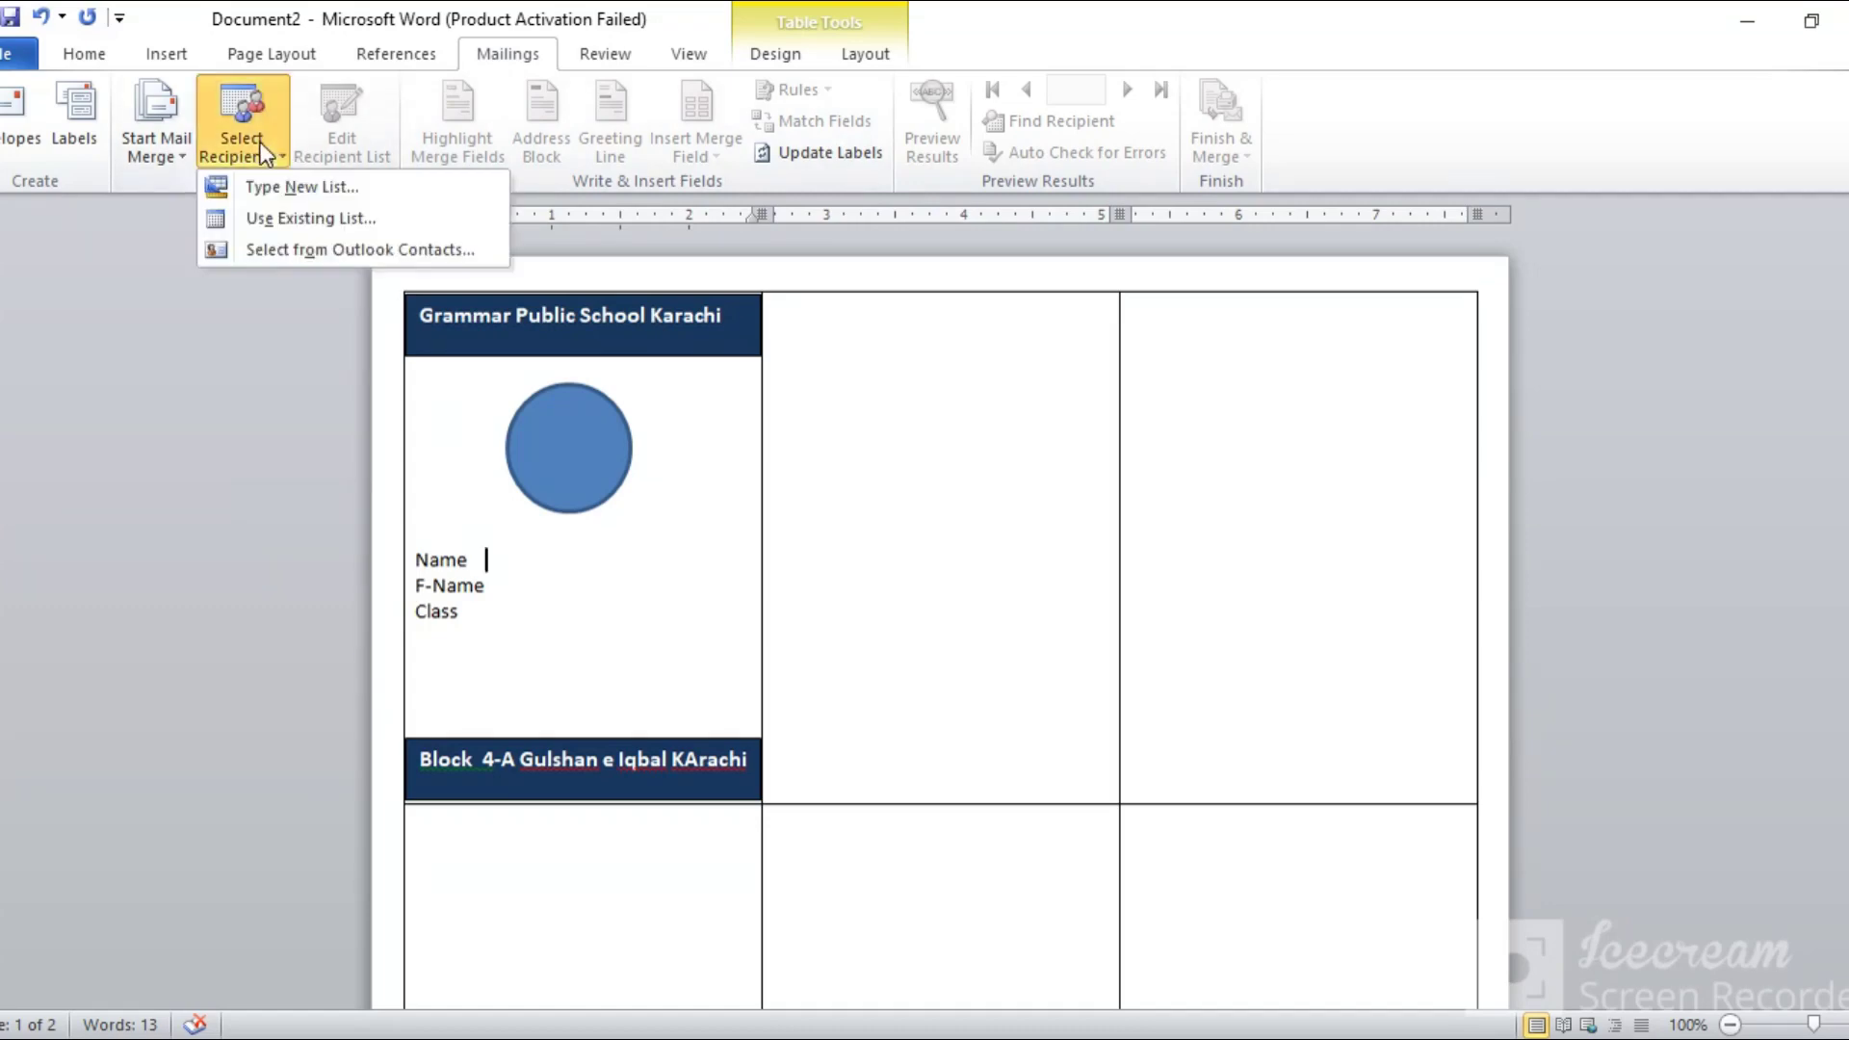
click(299, 183)
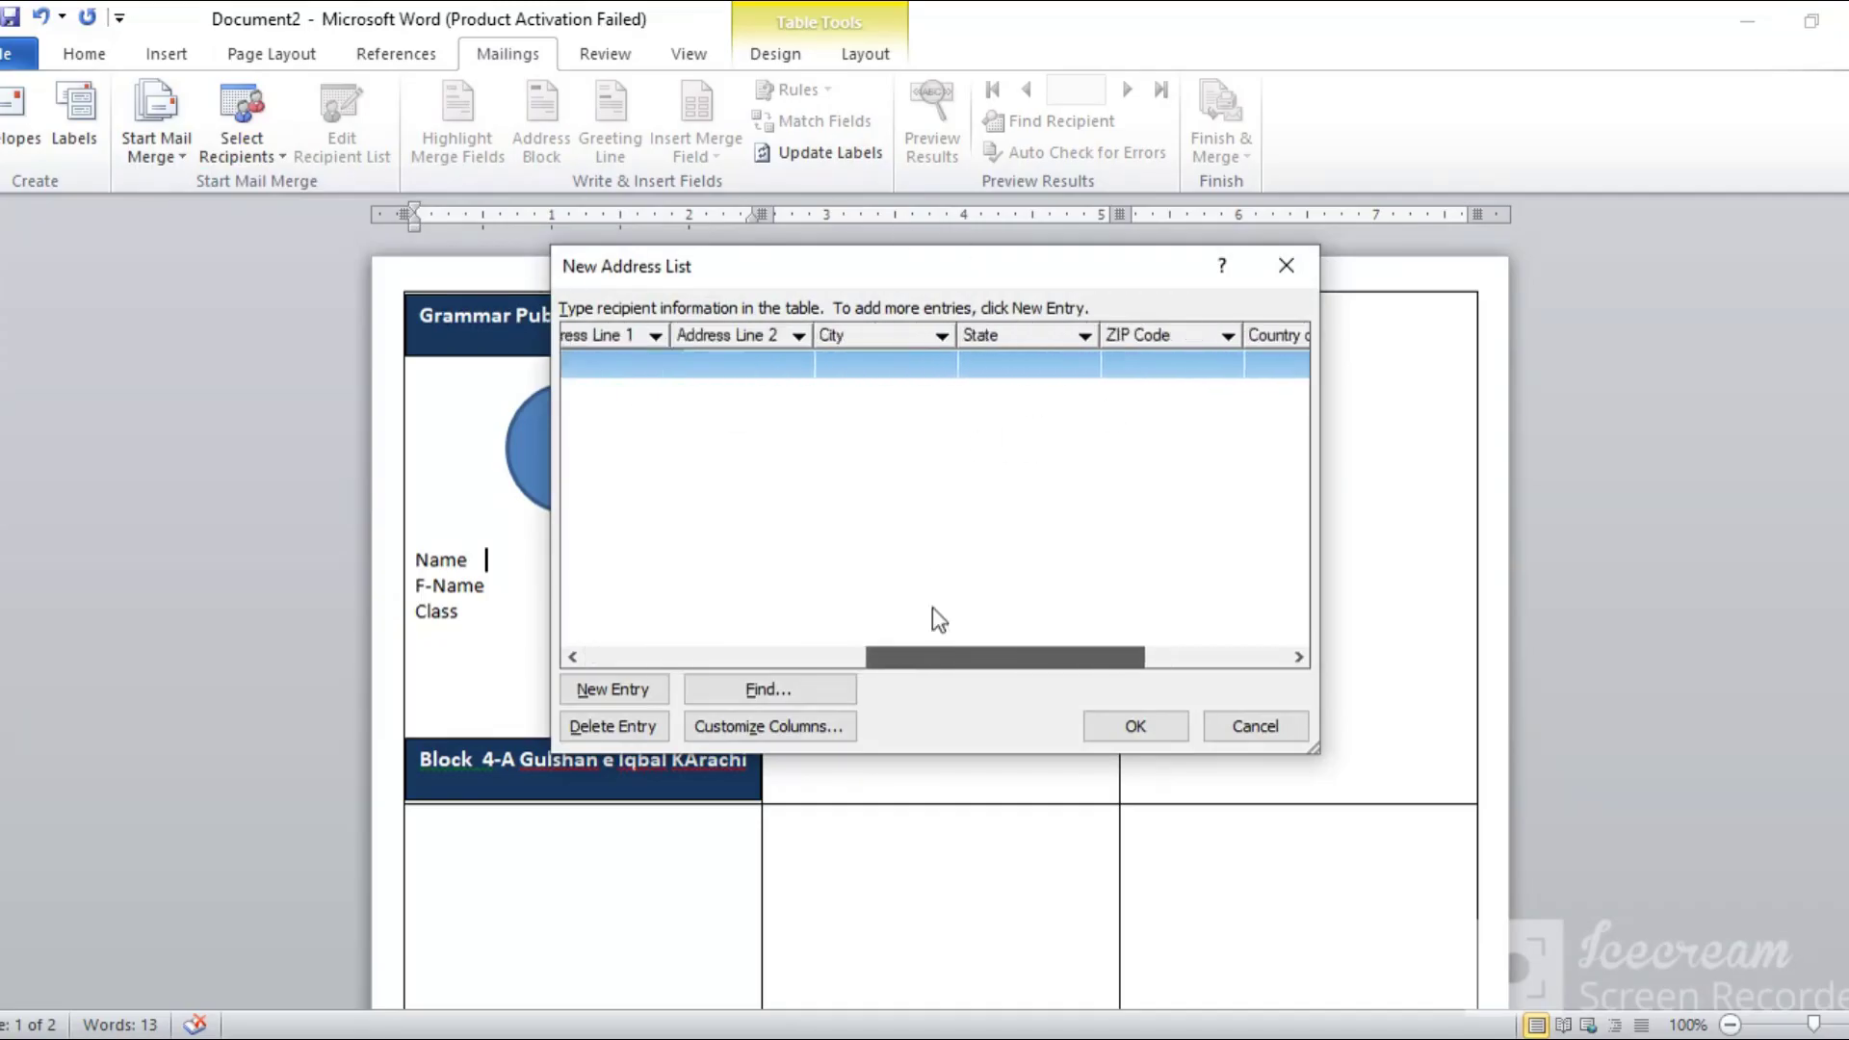
drag(887, 642, 566, 603)
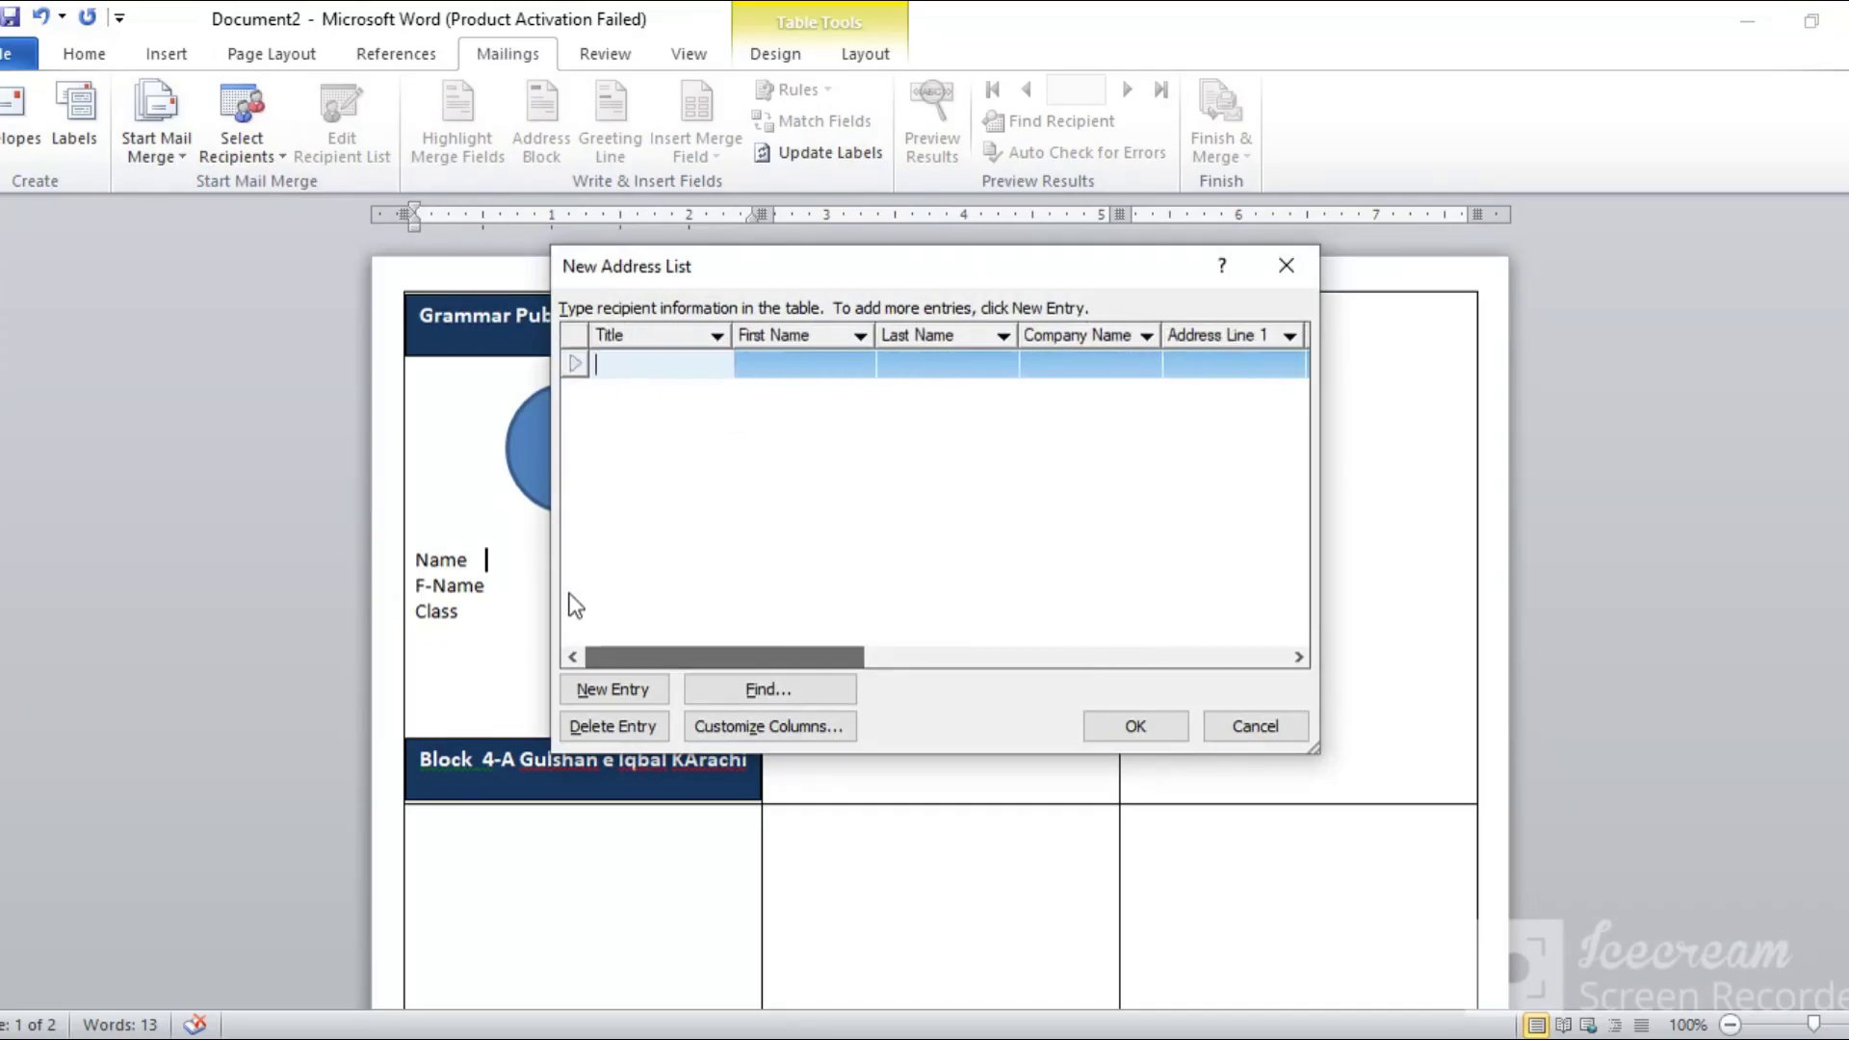
- In Customize Address List, delete the Title, First Name, Last Name, Company Name and both Address Line fields
click(782, 728)
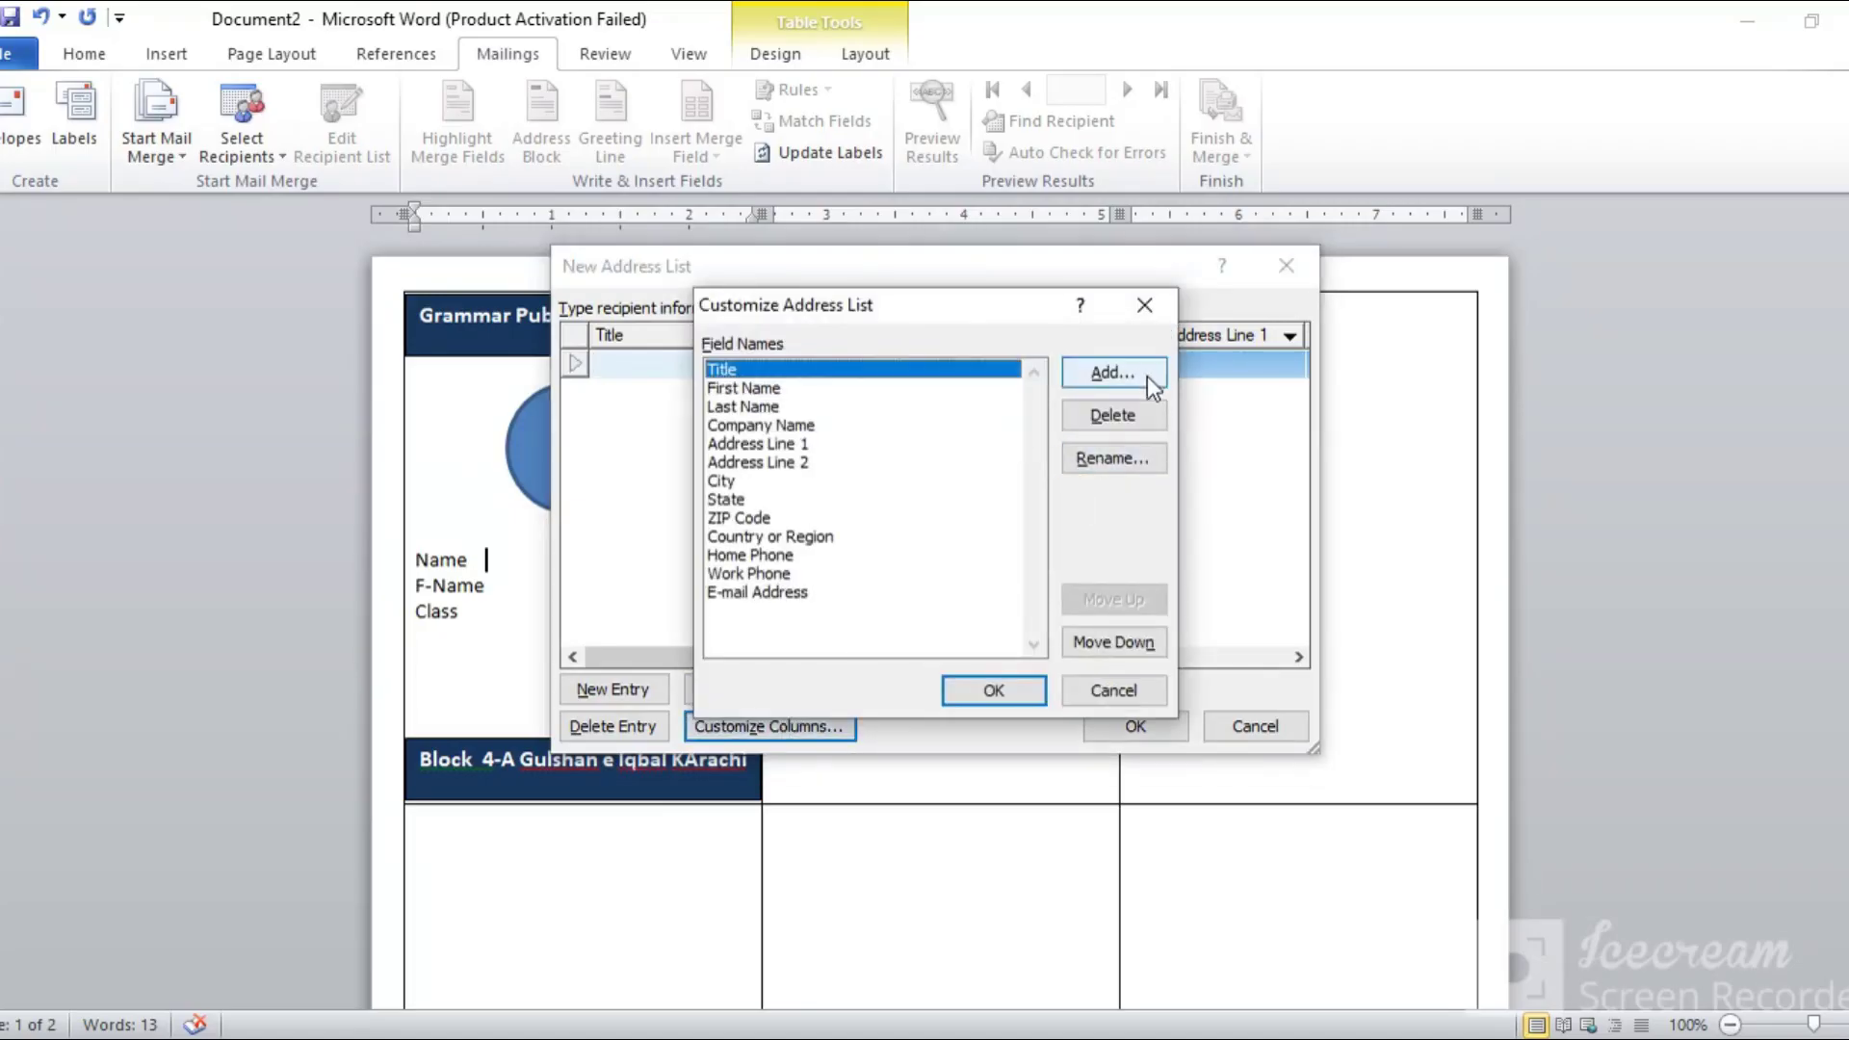
click(1113, 415)
click(877, 601)
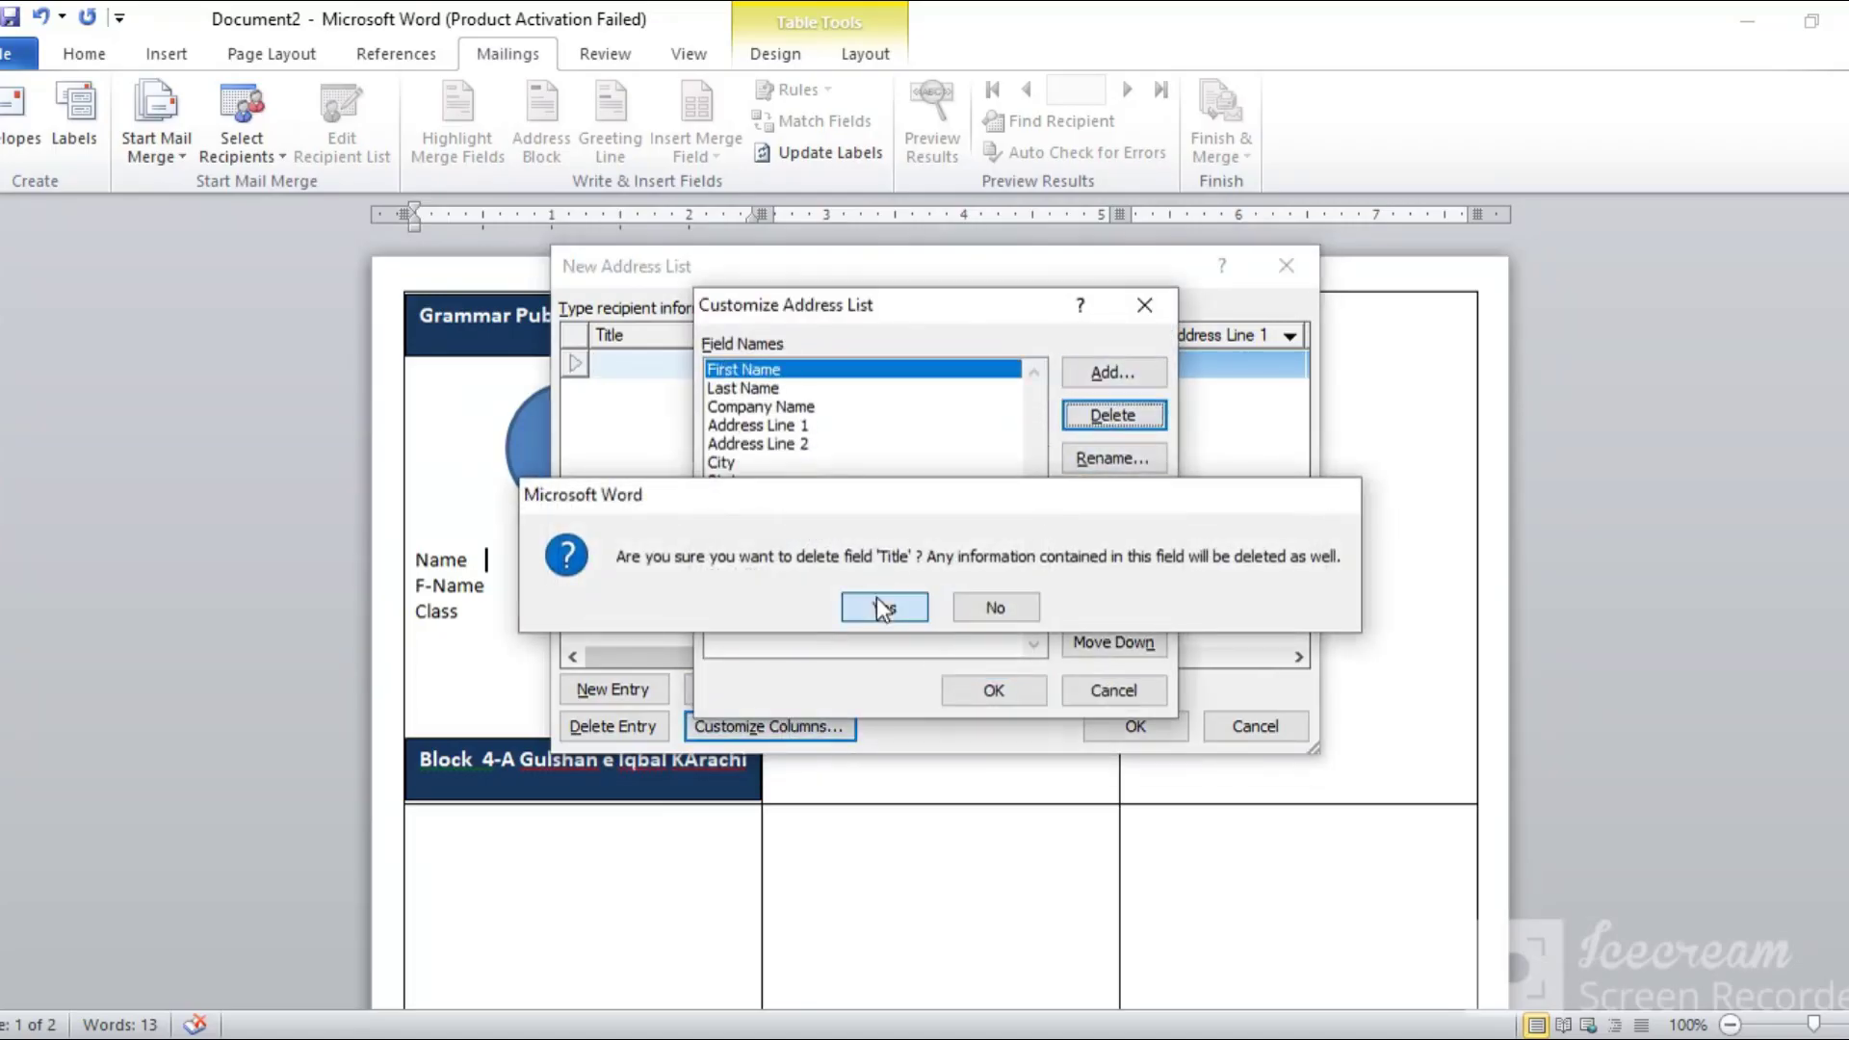
click(1098, 417)
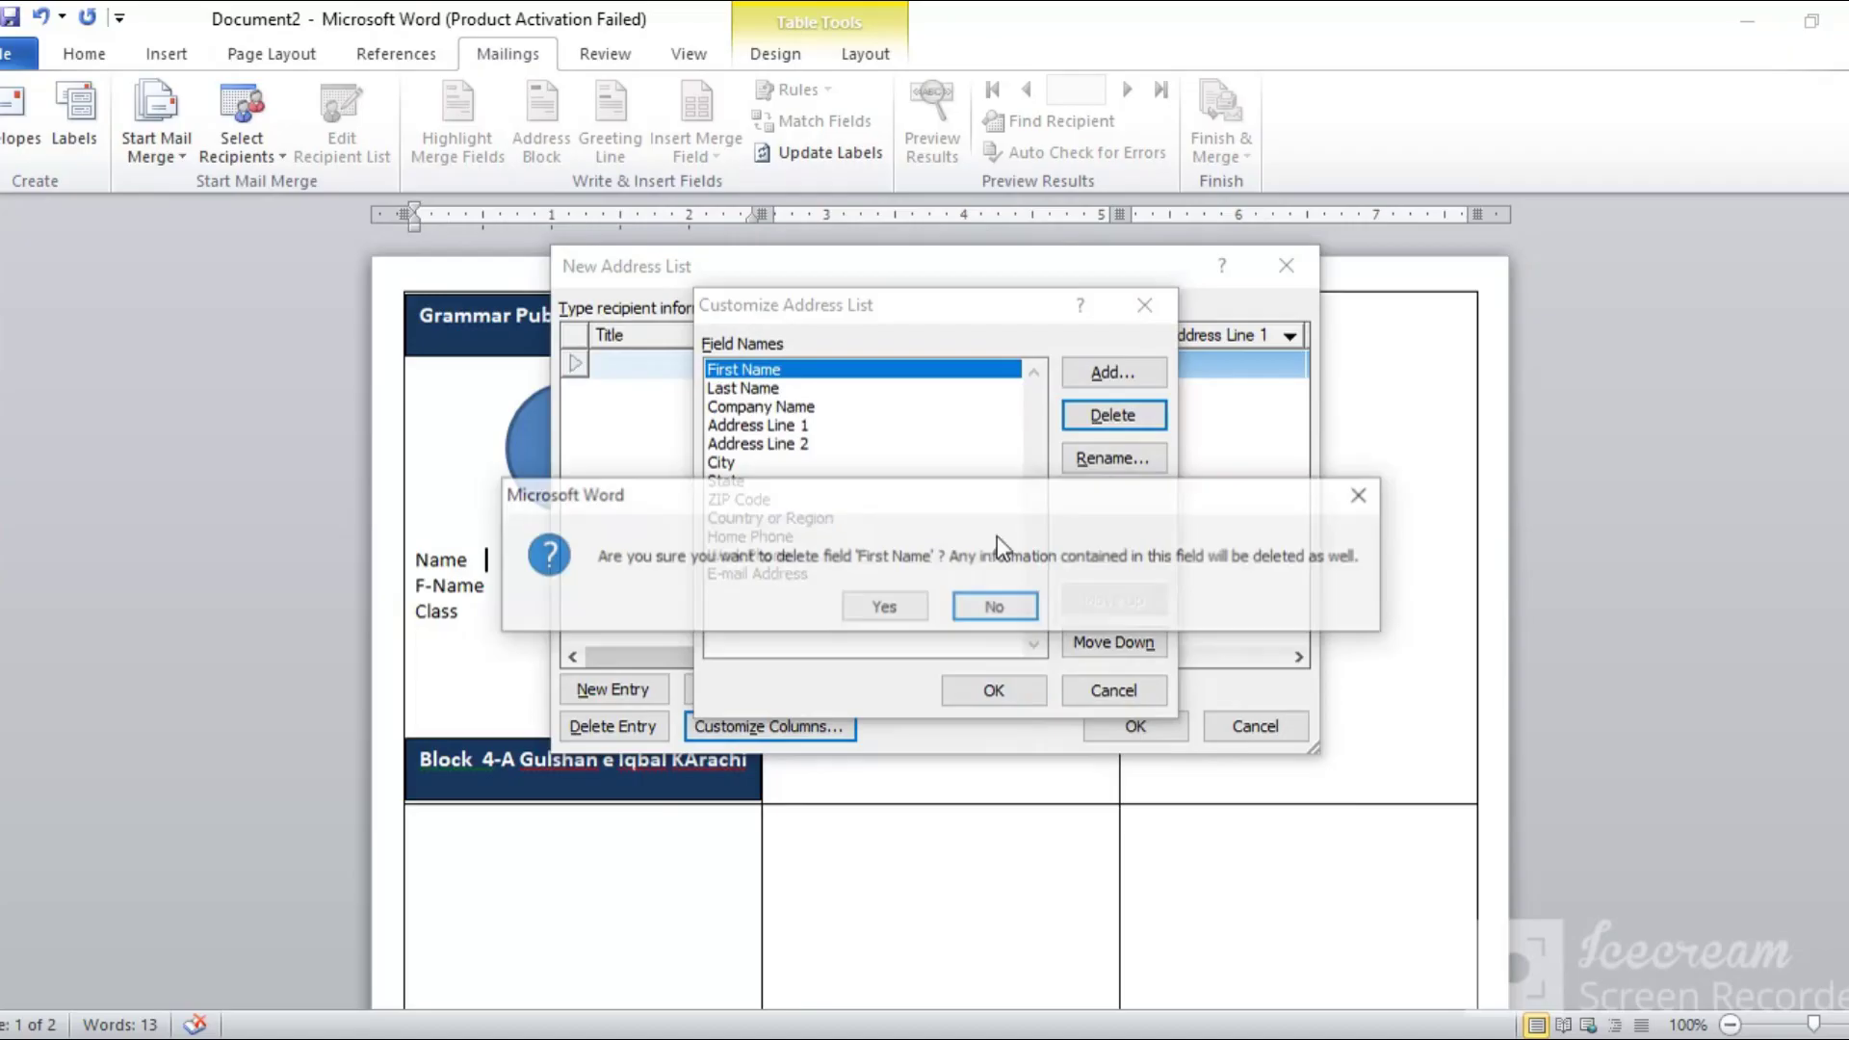
click(882, 605)
click(1114, 415)
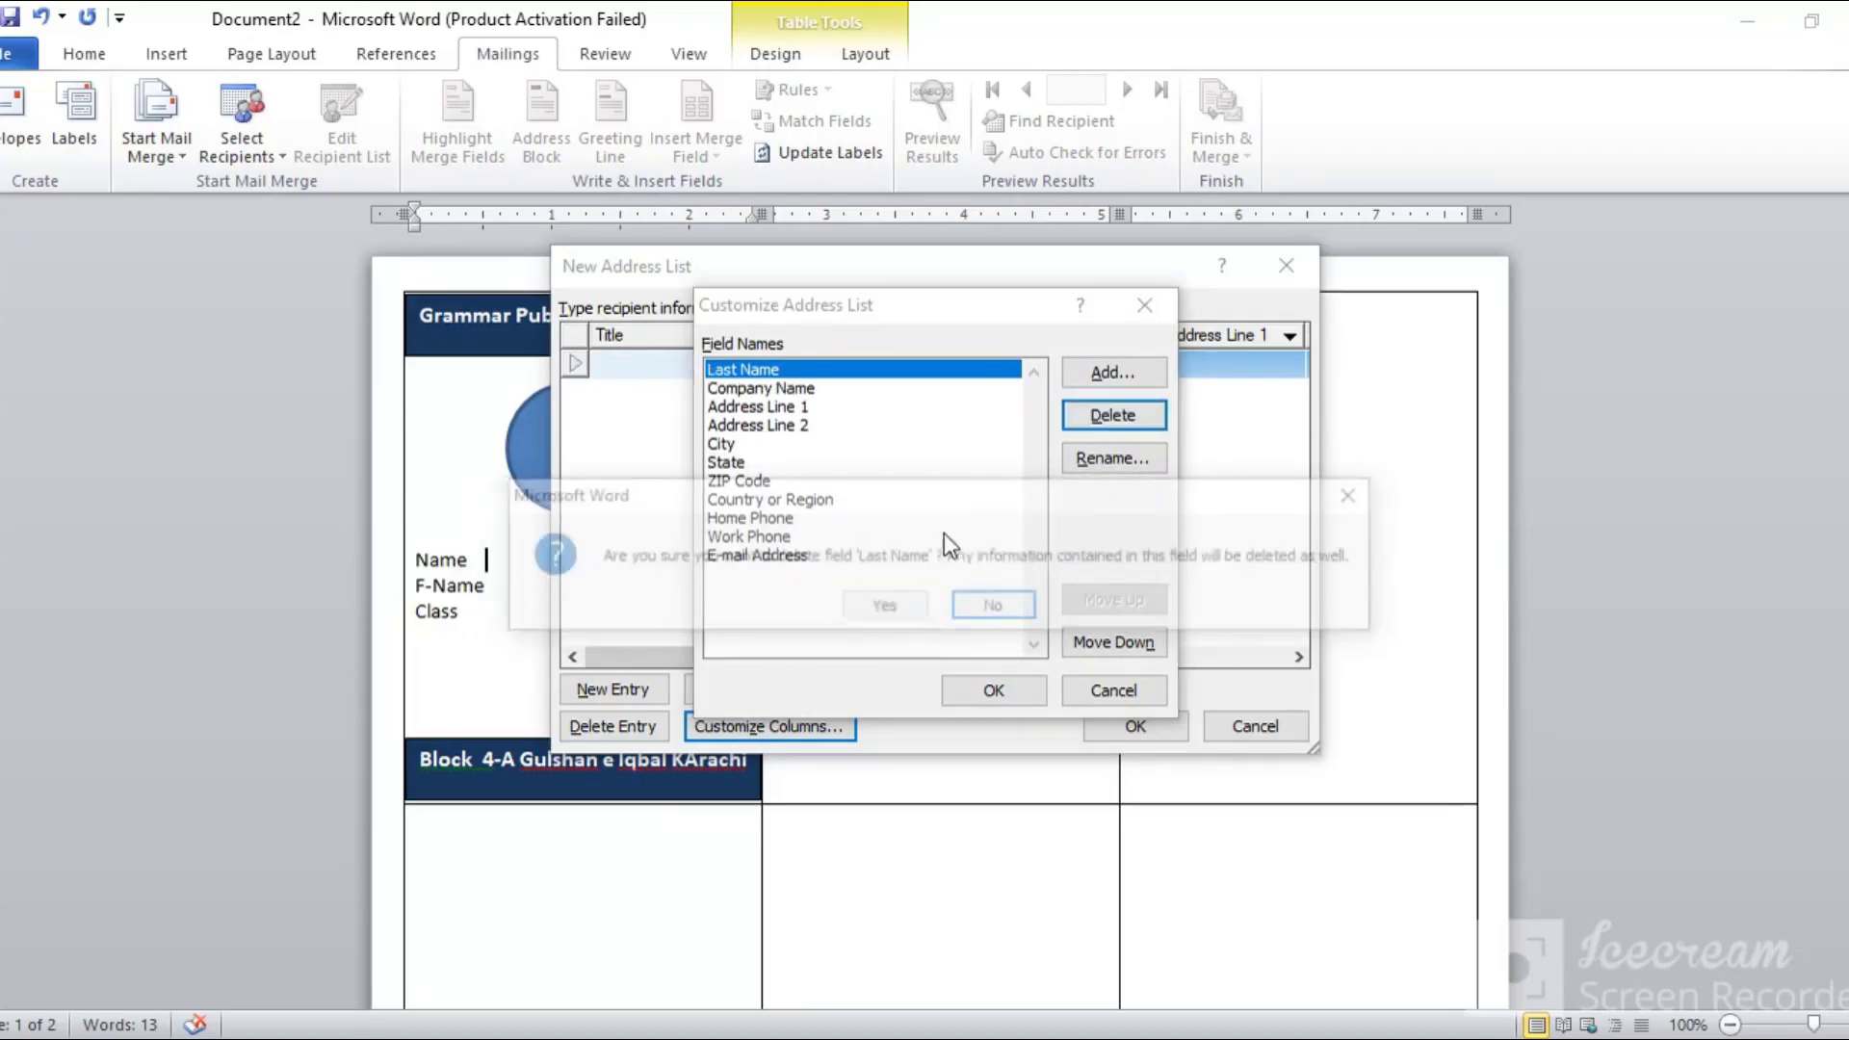
click(882, 607)
click(1114, 415)
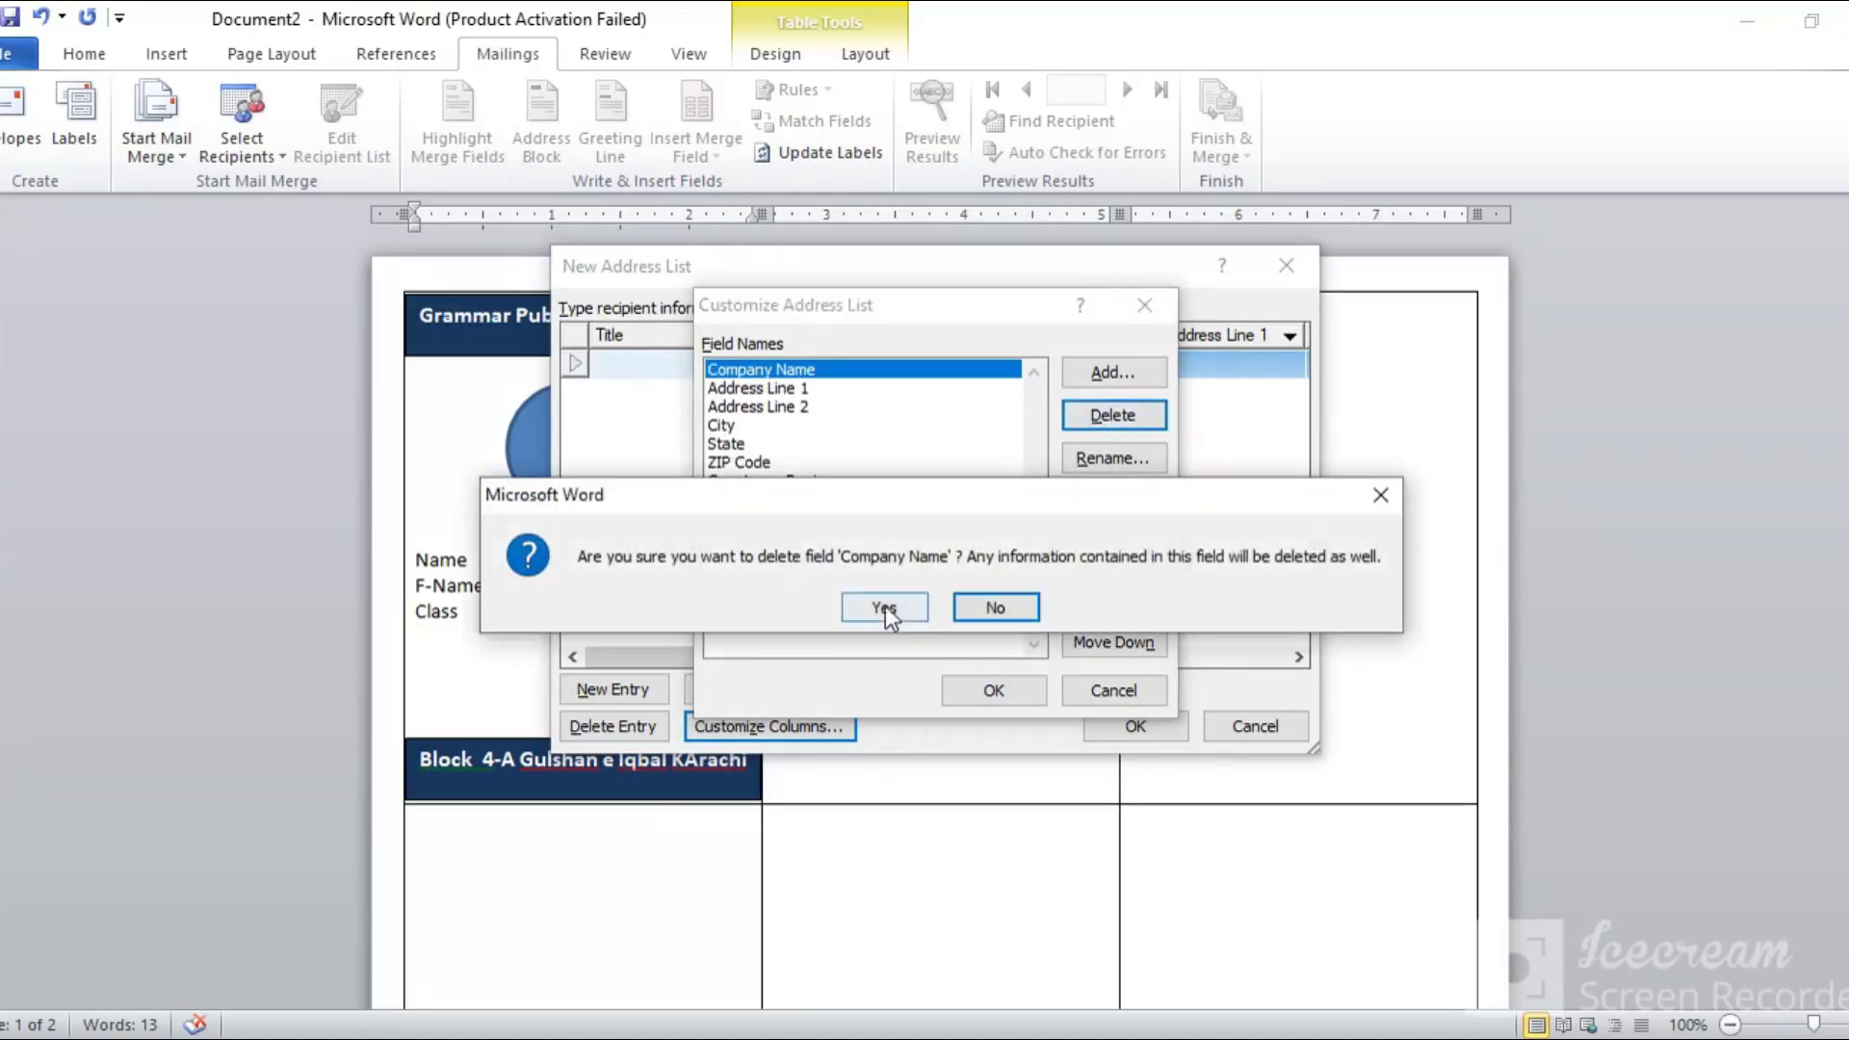
click(884, 605)
click(1113, 415)
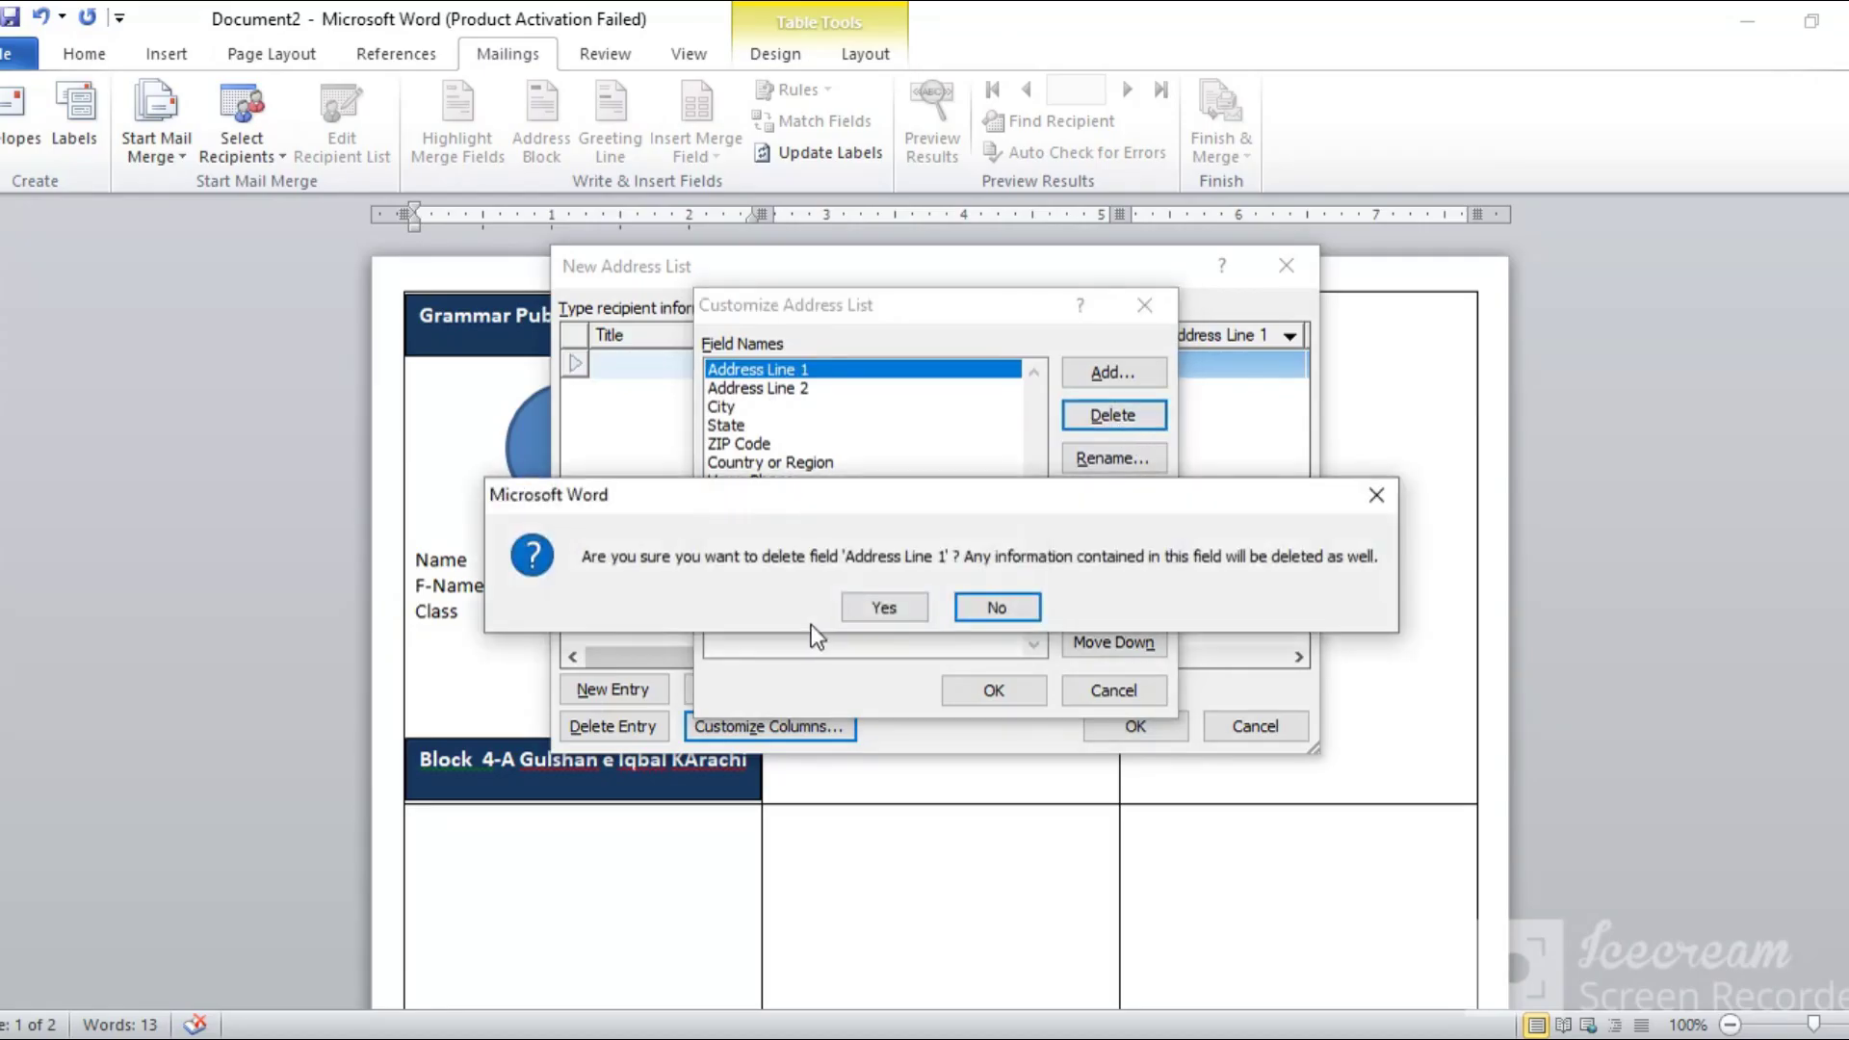
click(858, 609)
click(1111, 415)
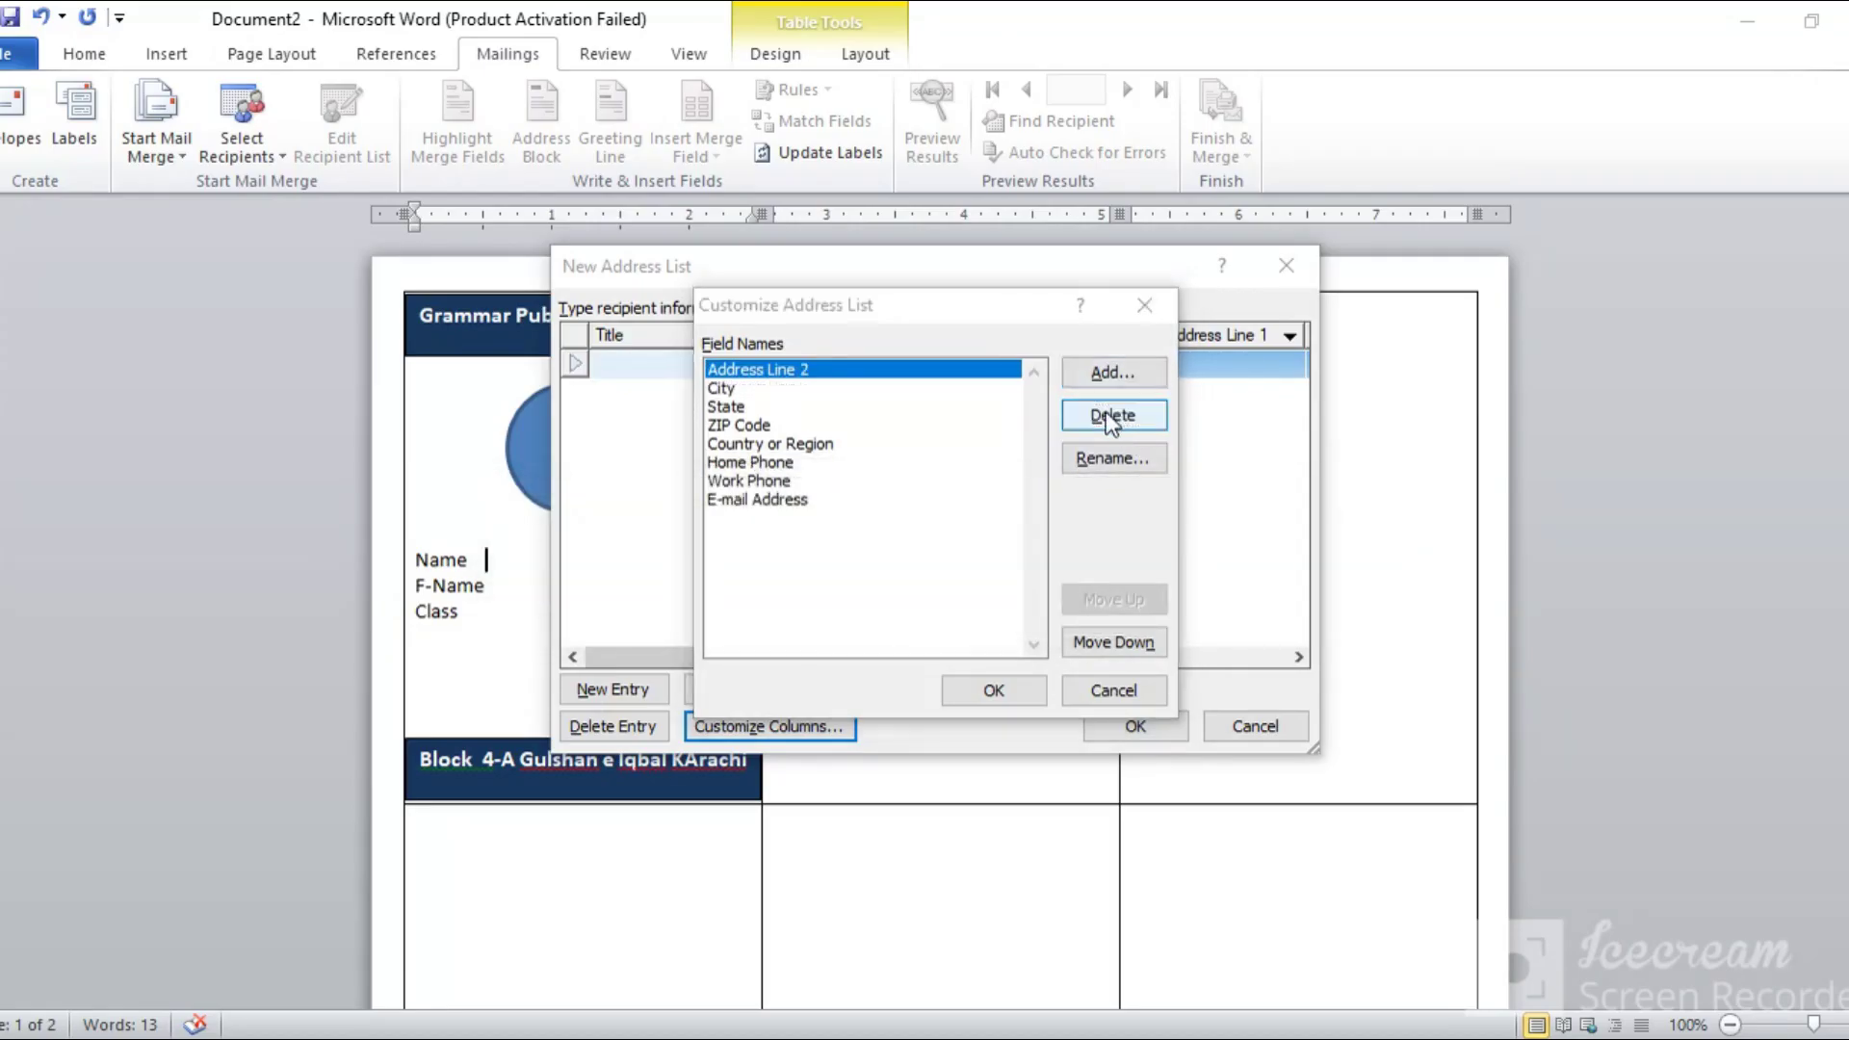
click(884, 605)
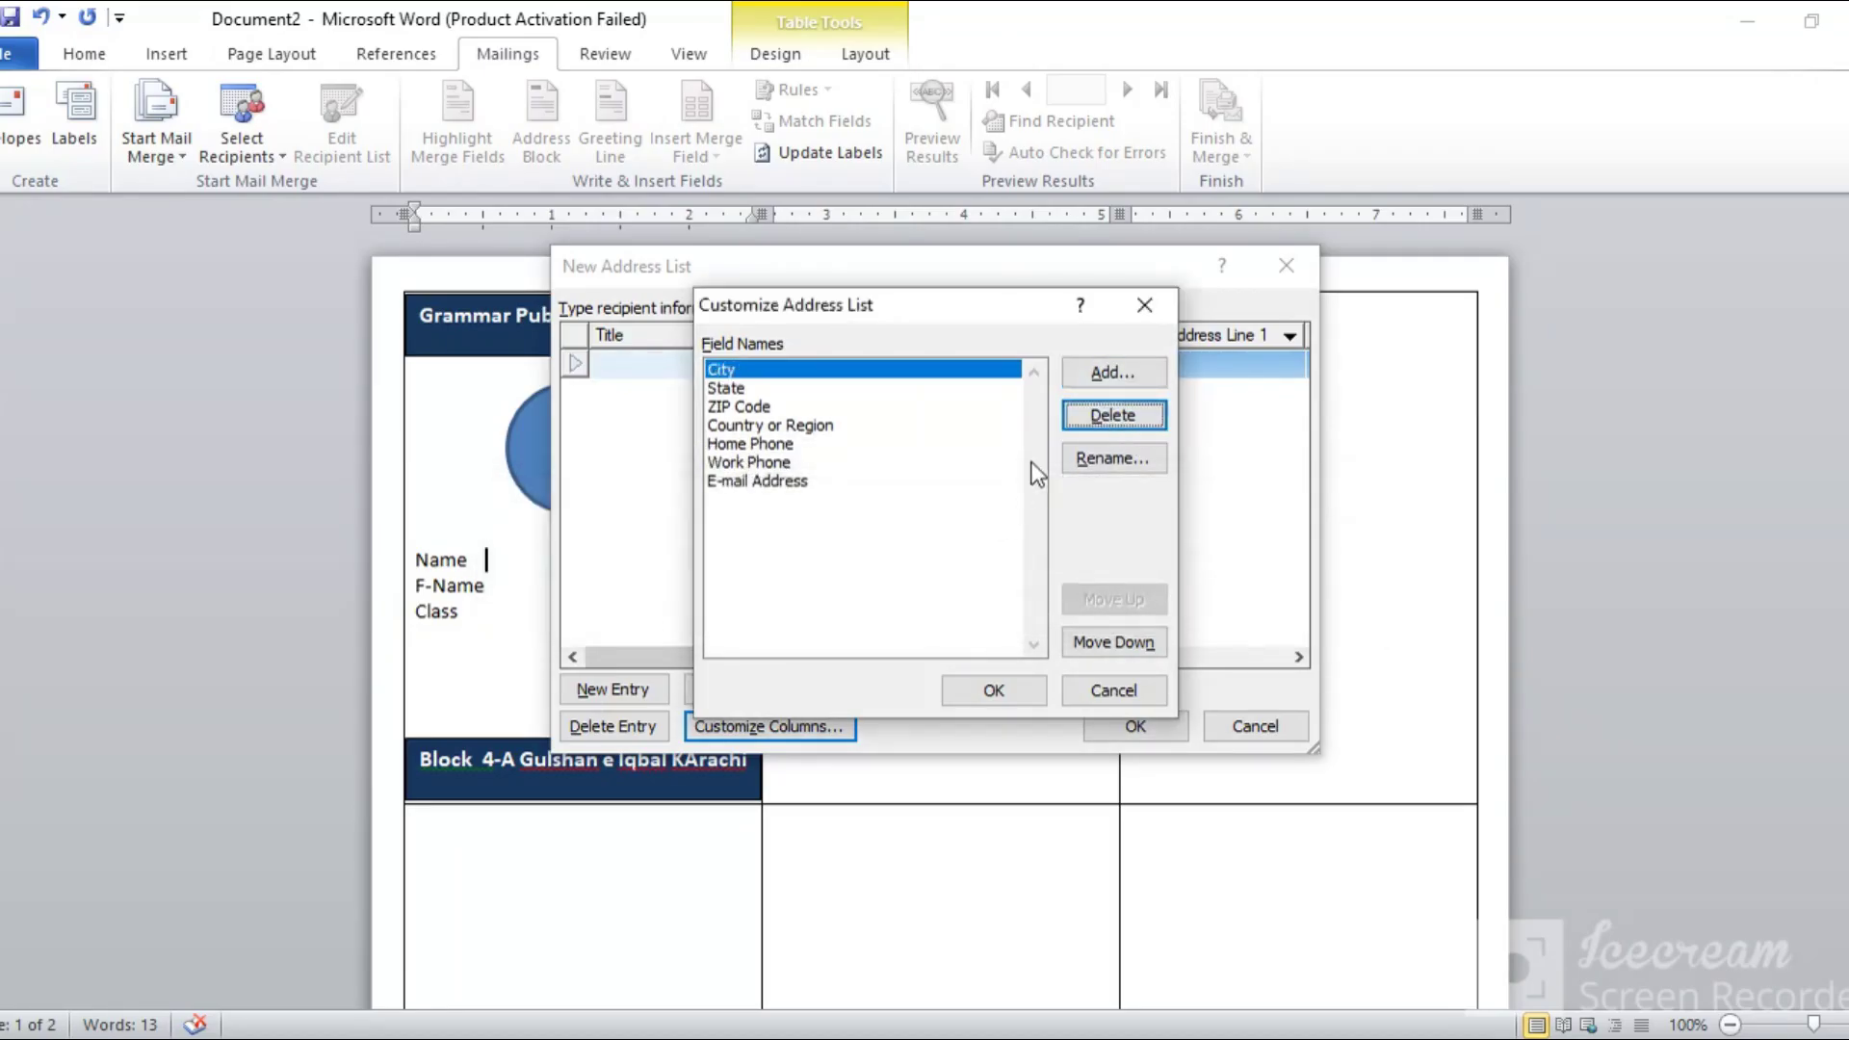
- Delete the remaining City, State, ZIP Code, Country or Region, Home/Work Phone and E-mail fields
click(1113, 415)
click(871, 607)
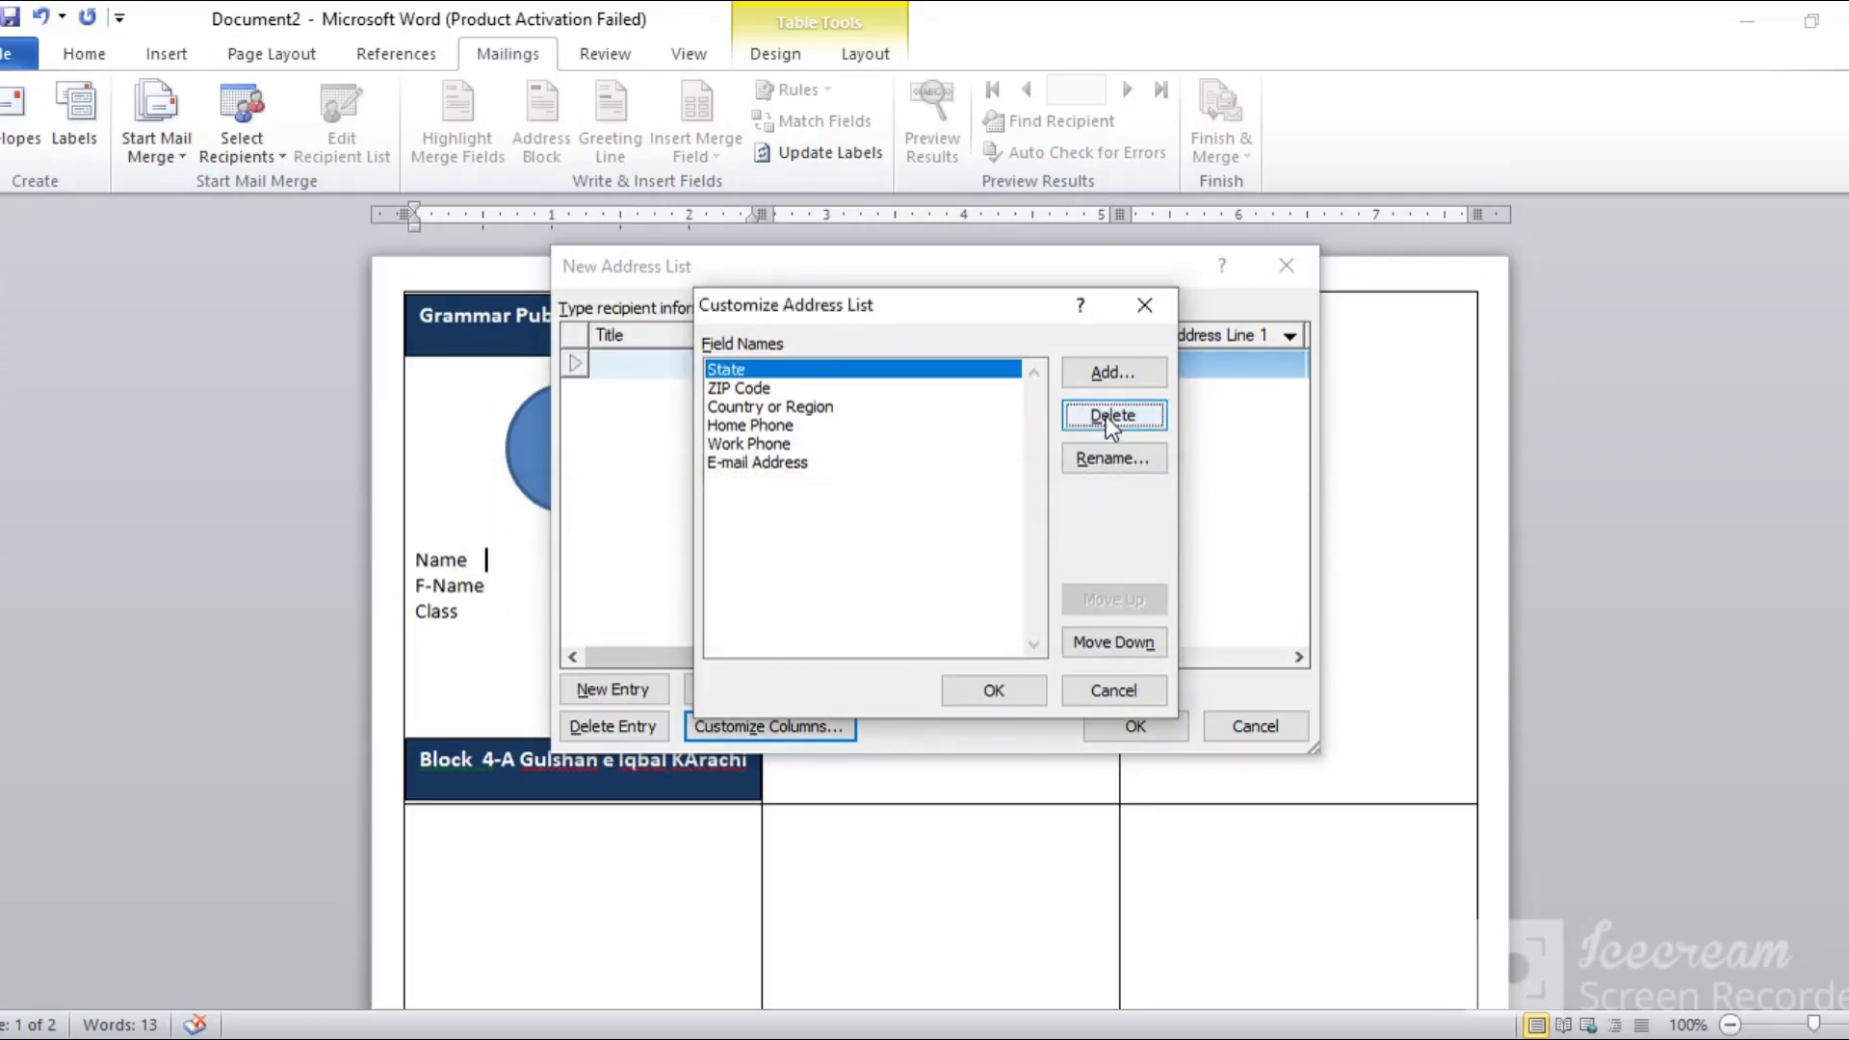
click(1110, 415)
click(870, 606)
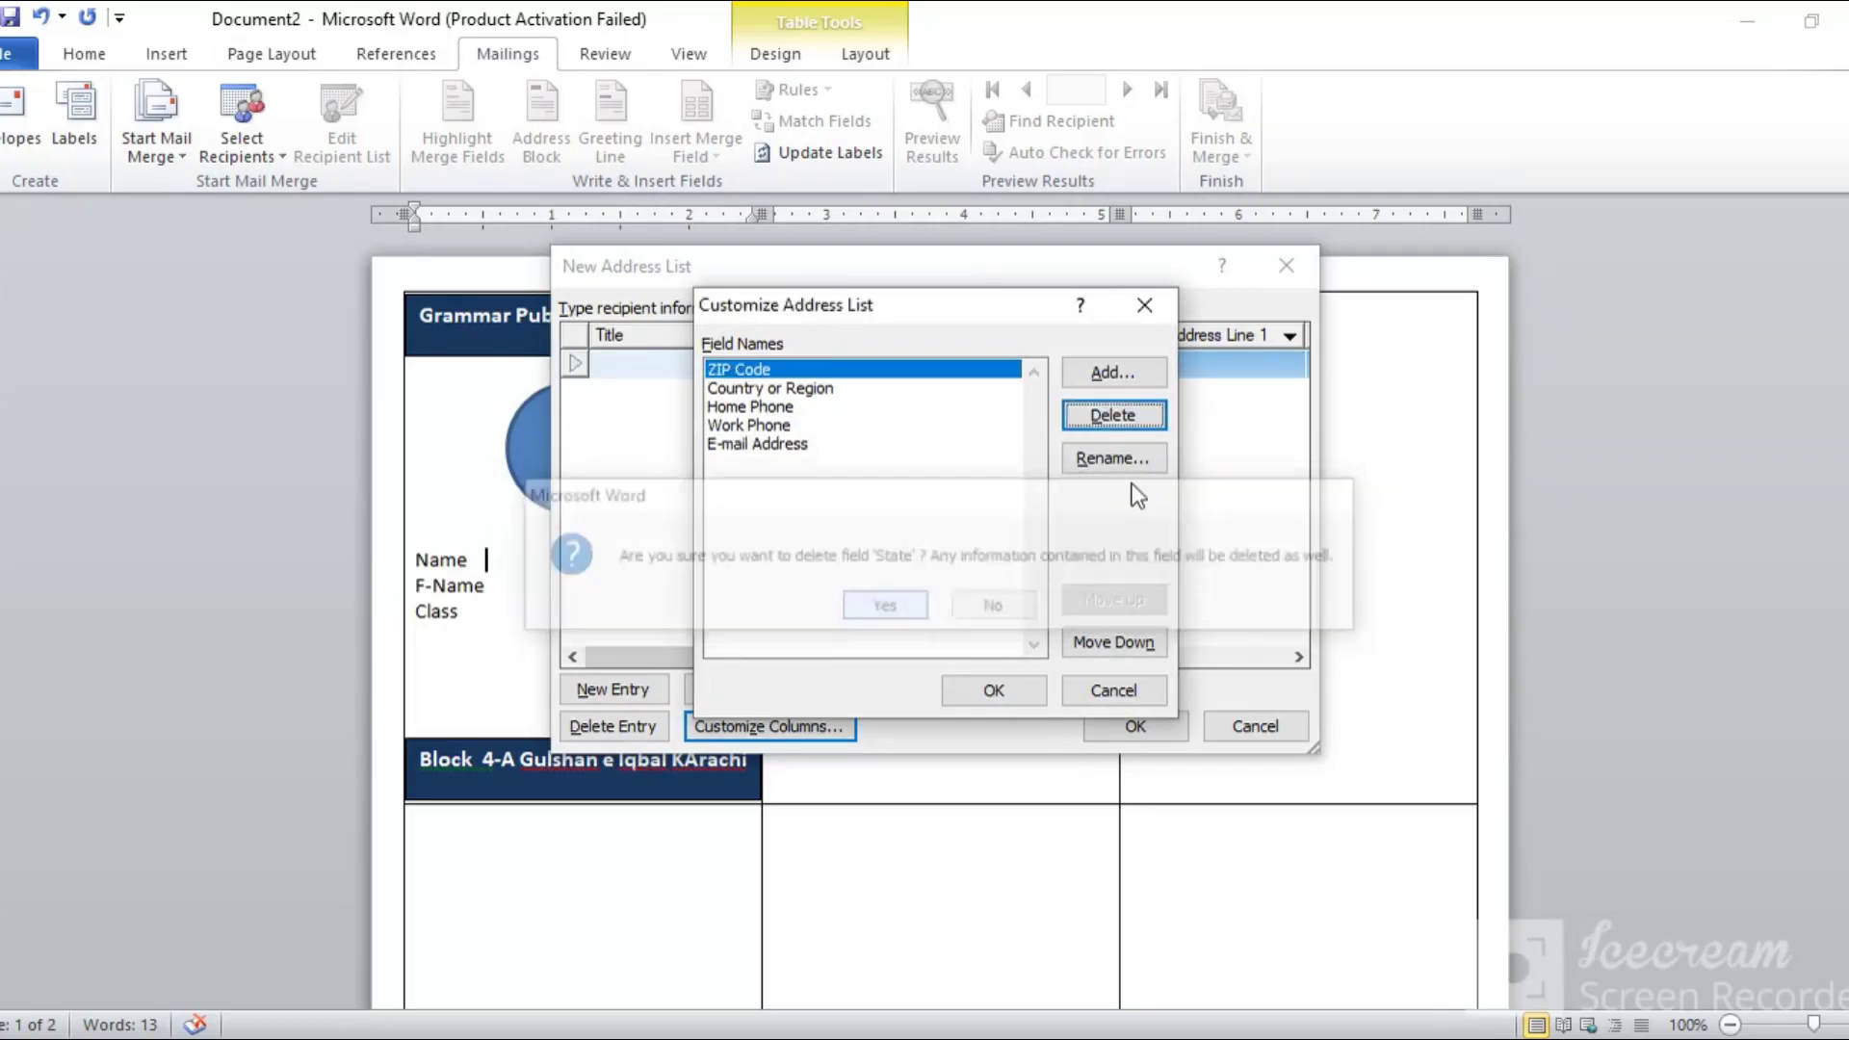
click(1131, 415)
click(864, 614)
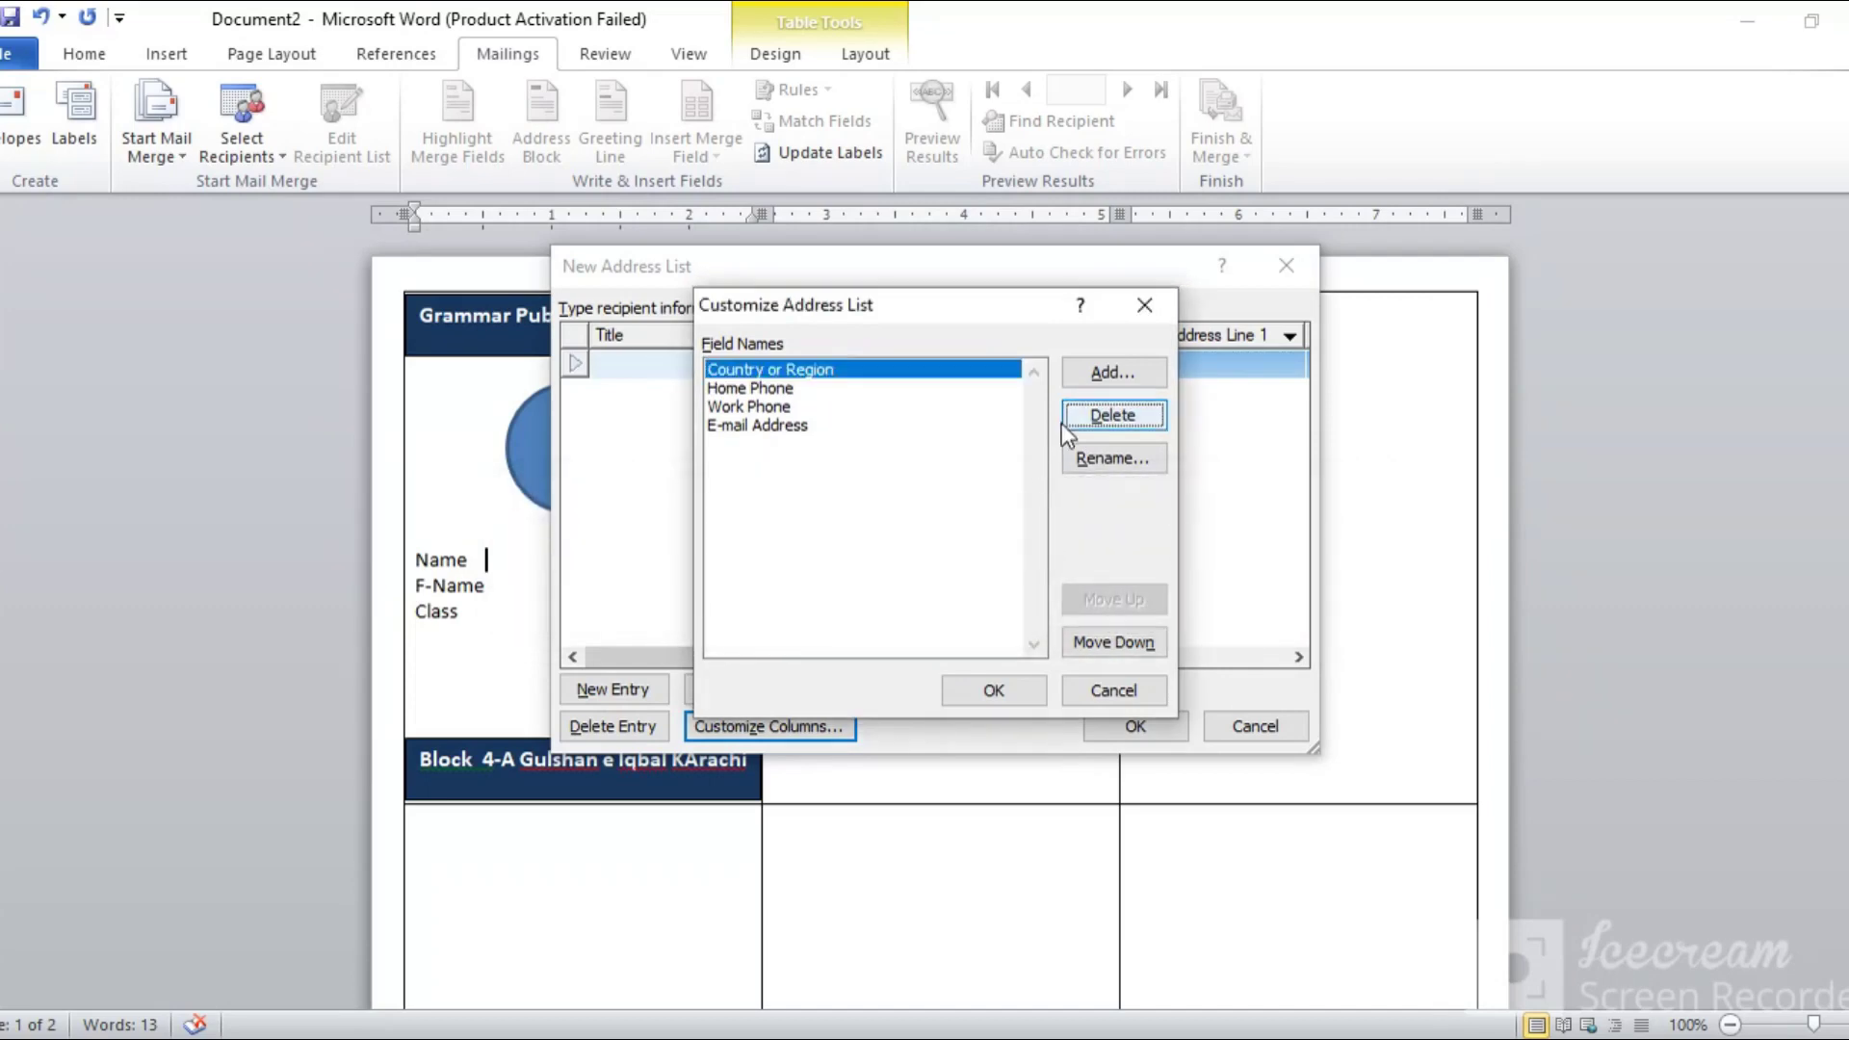
click(1067, 418)
click(863, 598)
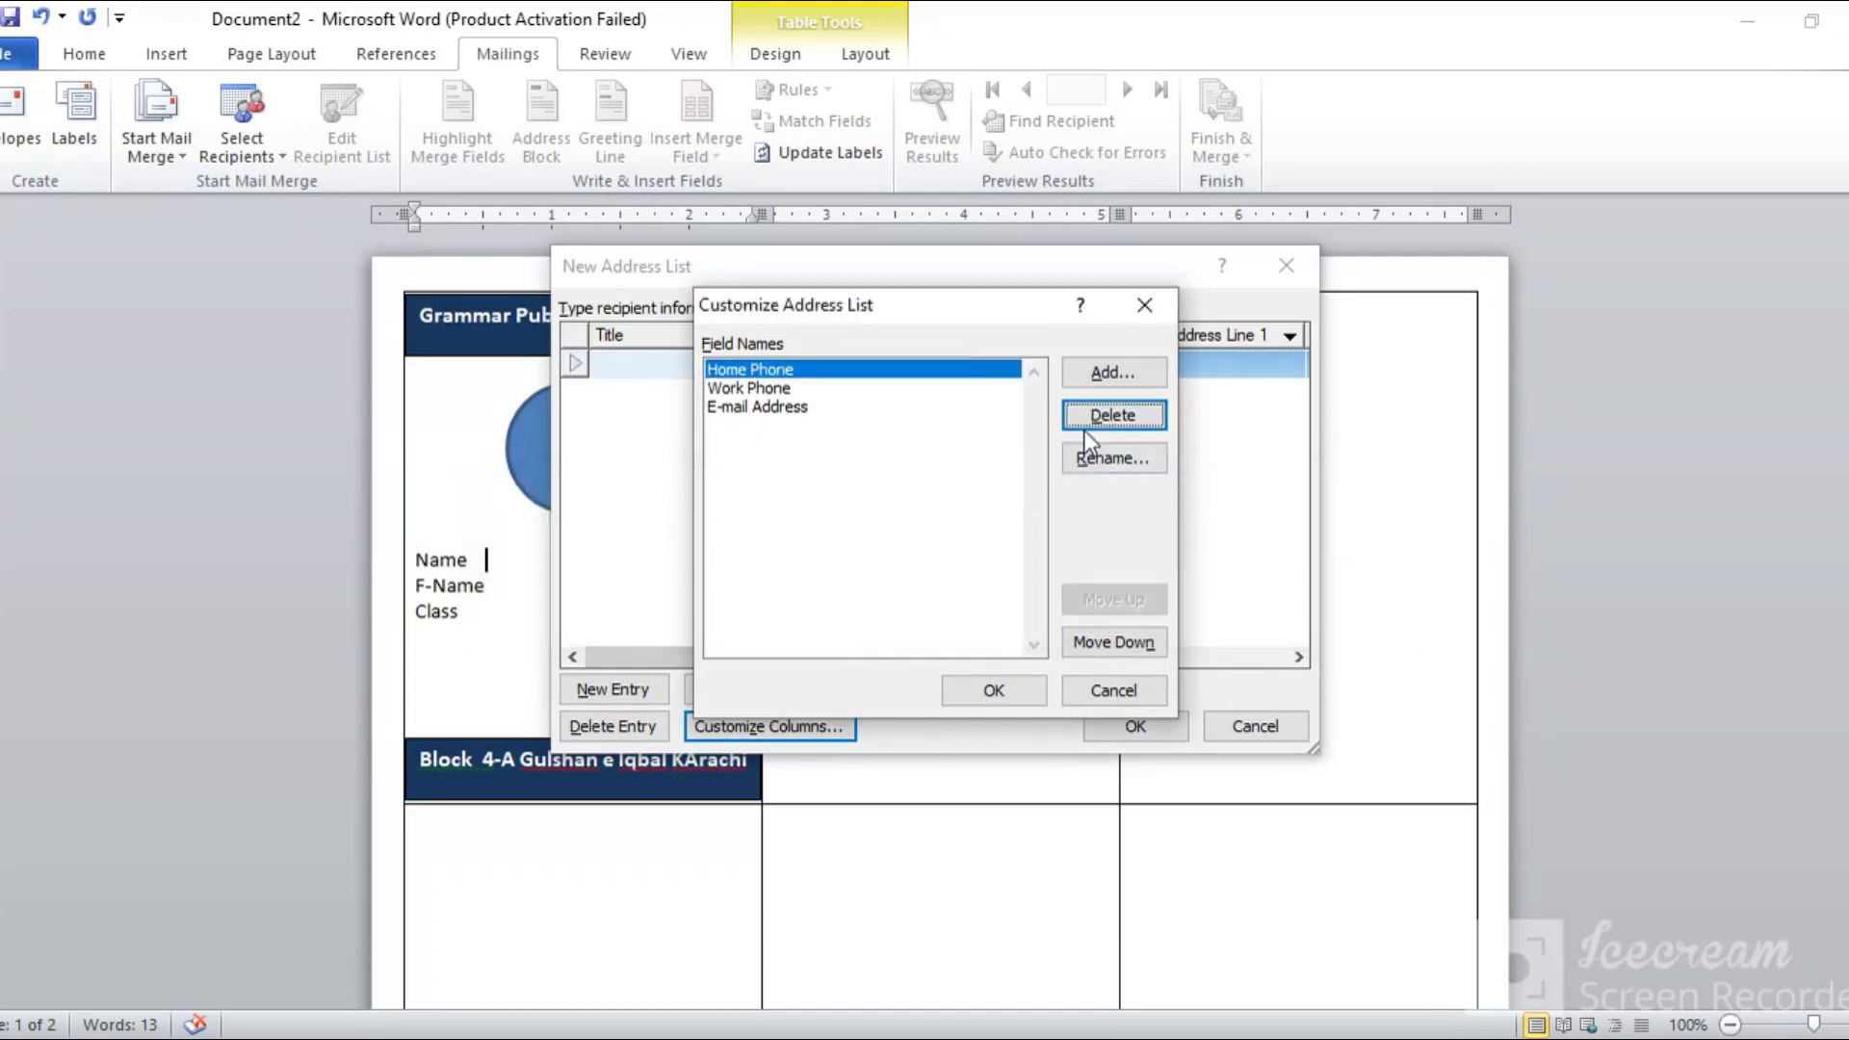
click(1088, 420)
click(864, 616)
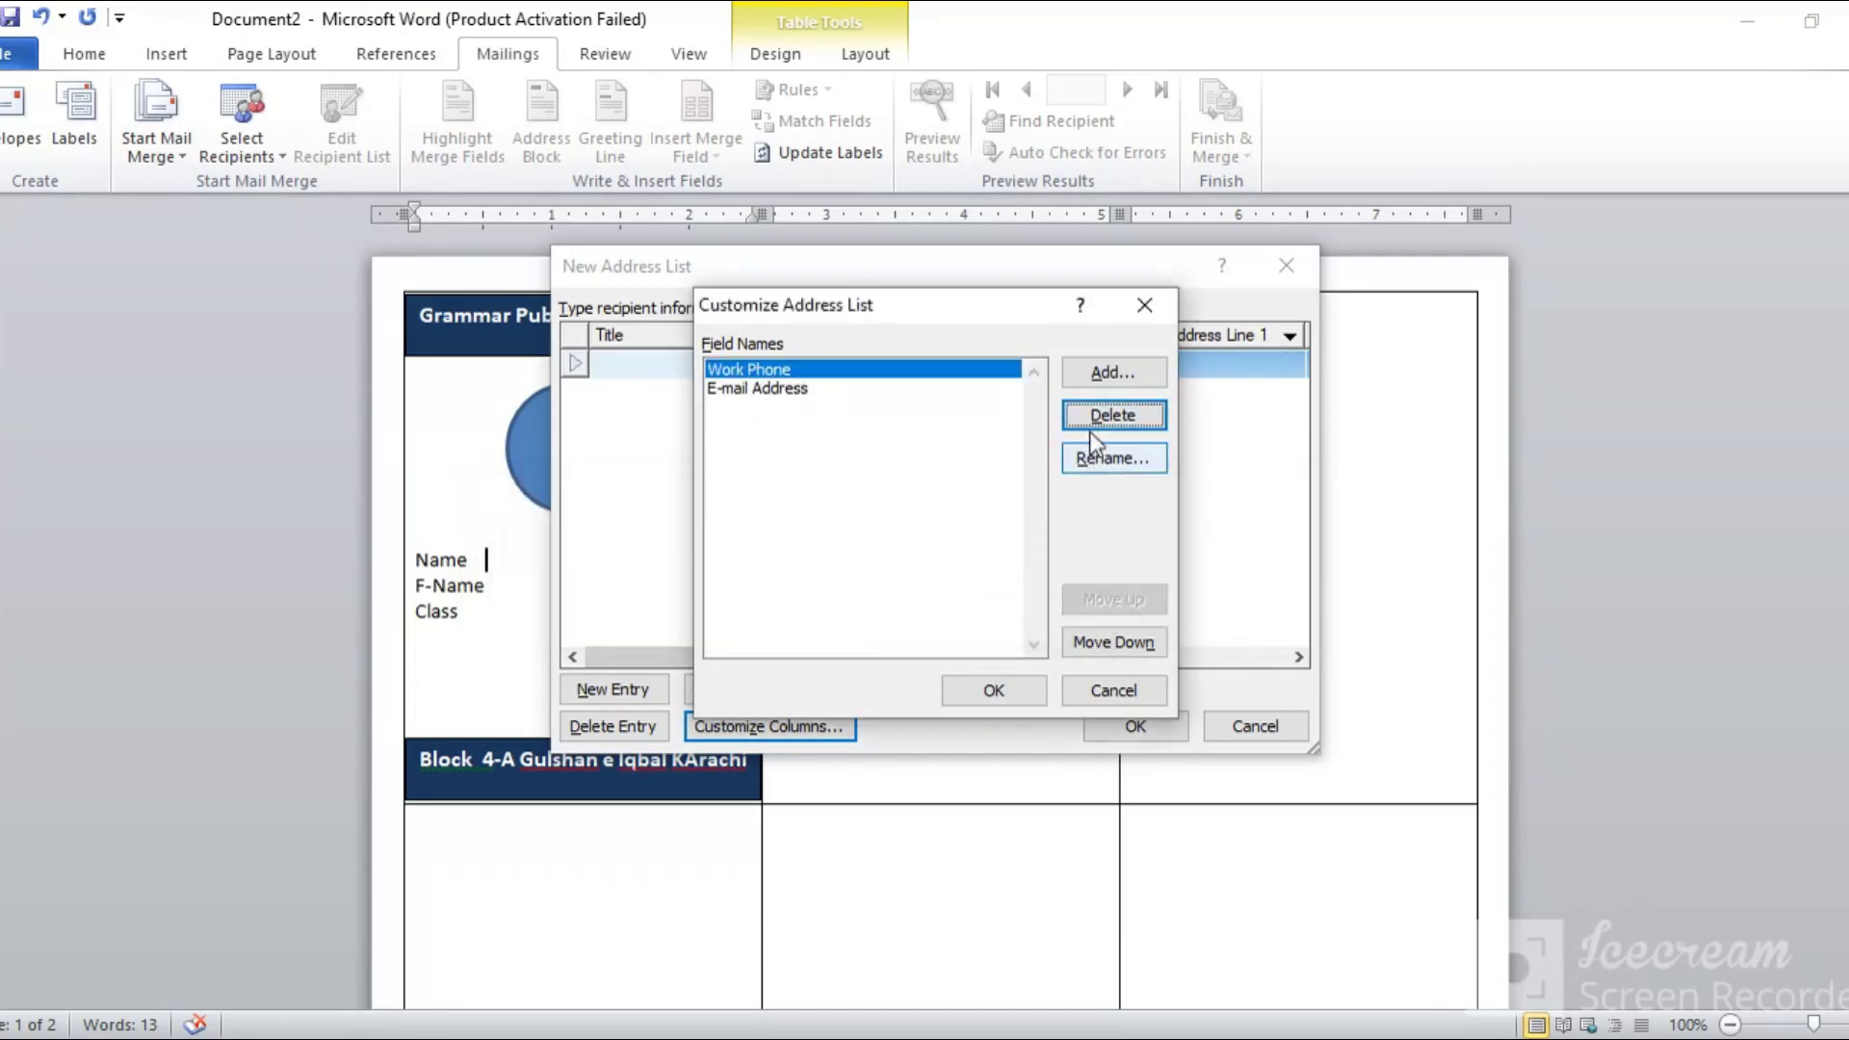
click(1096, 408)
click(874, 605)
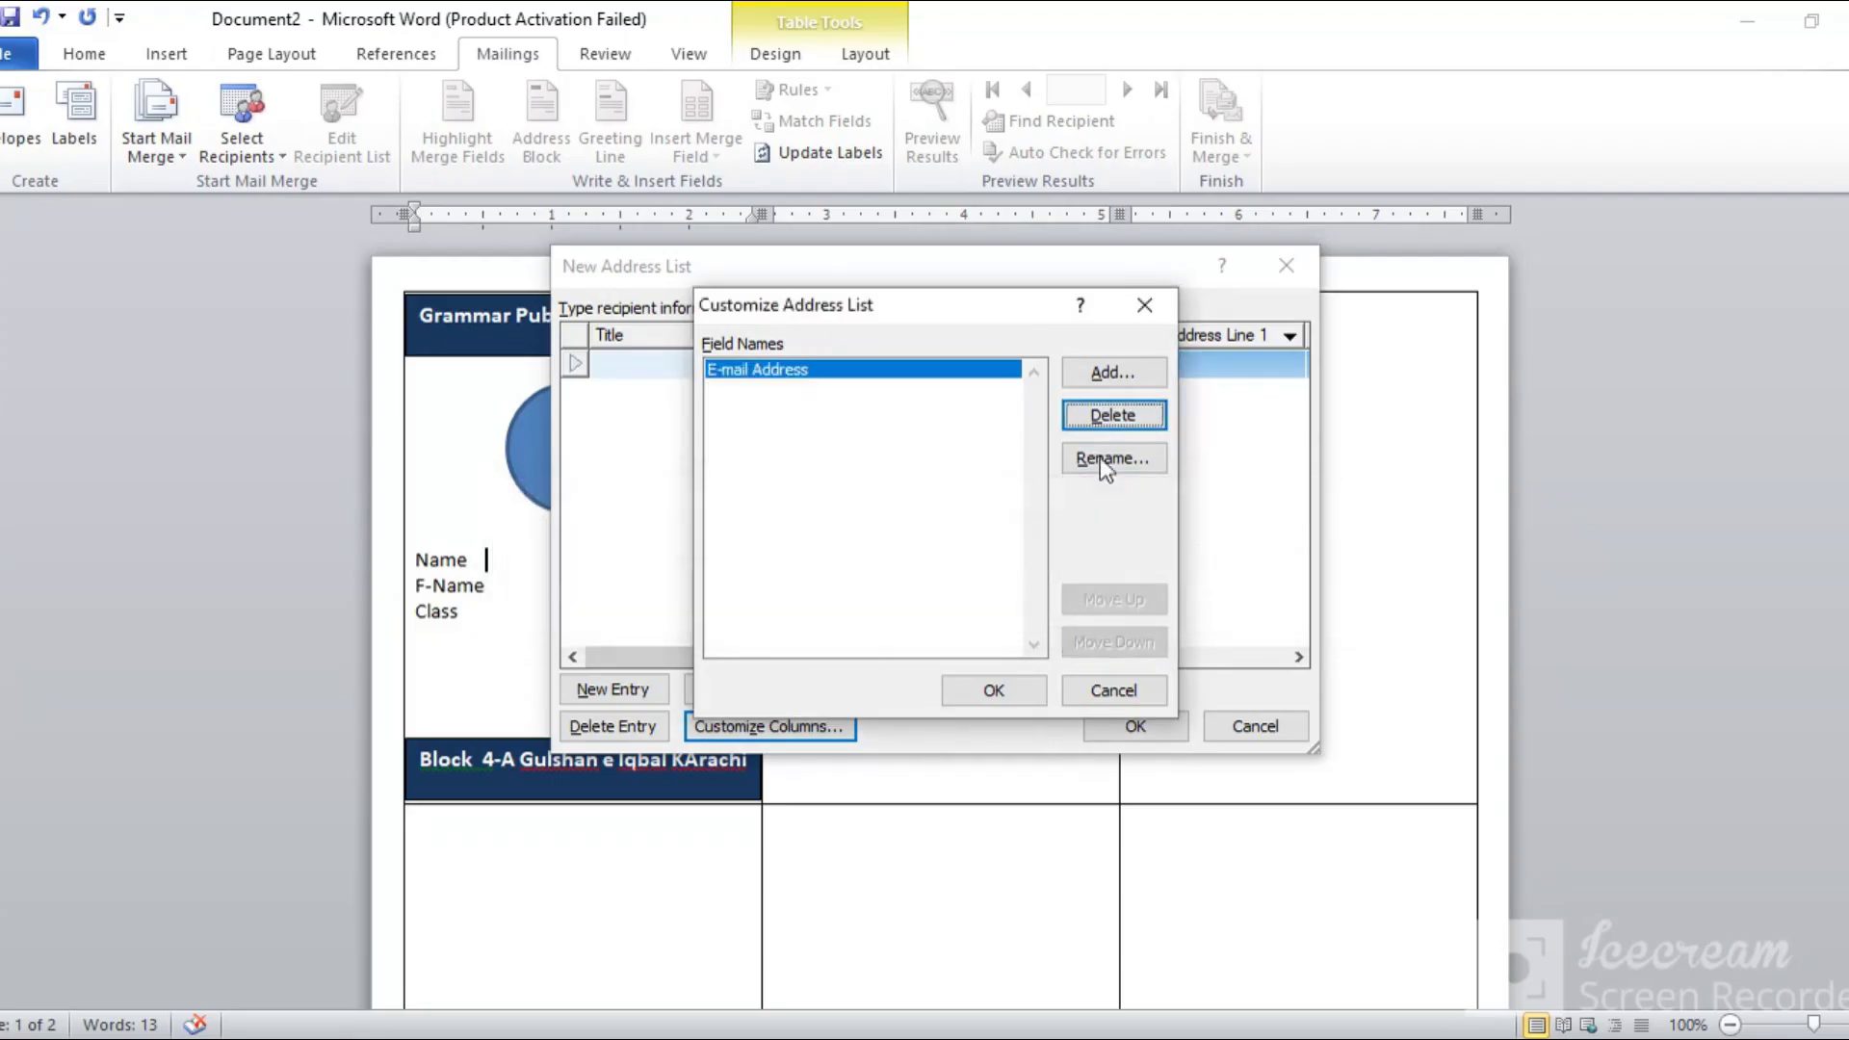
click(1105, 420)
click(884, 607)
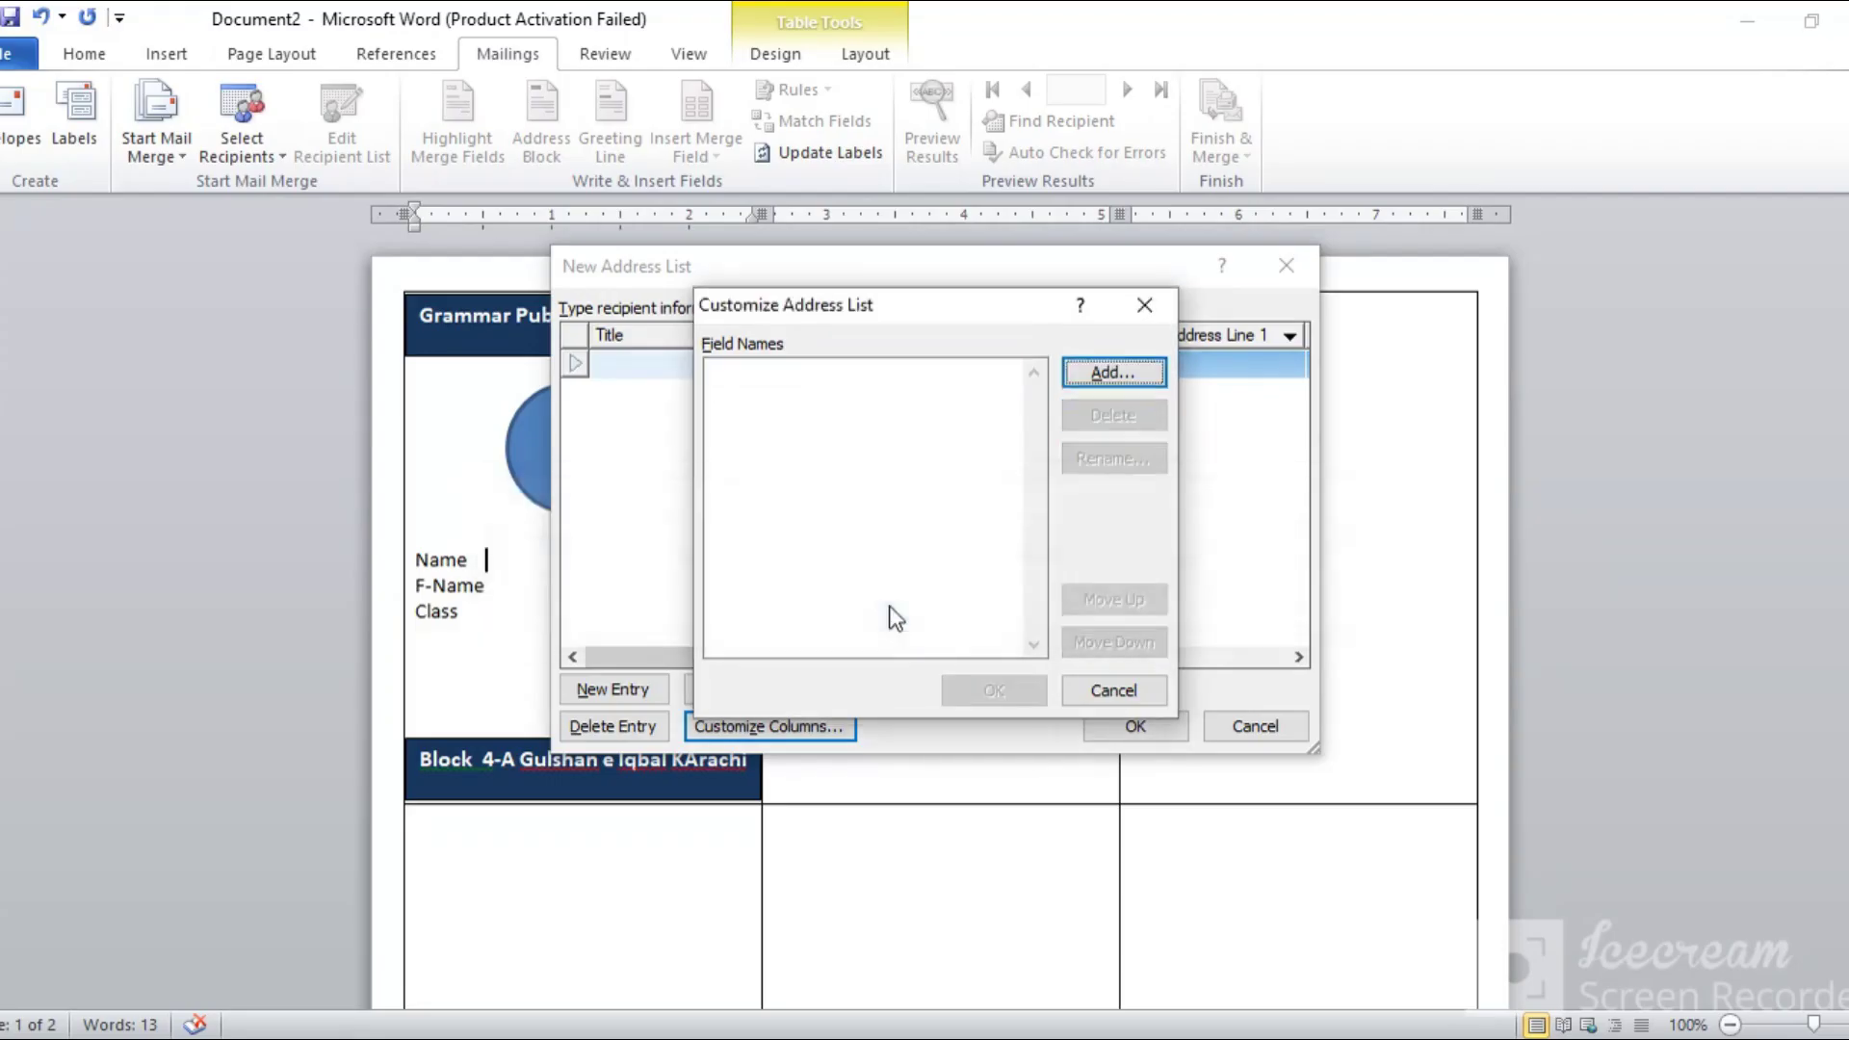
- Add the fields Name, F-Name and Class to the address list and apply them
click(1098, 373)
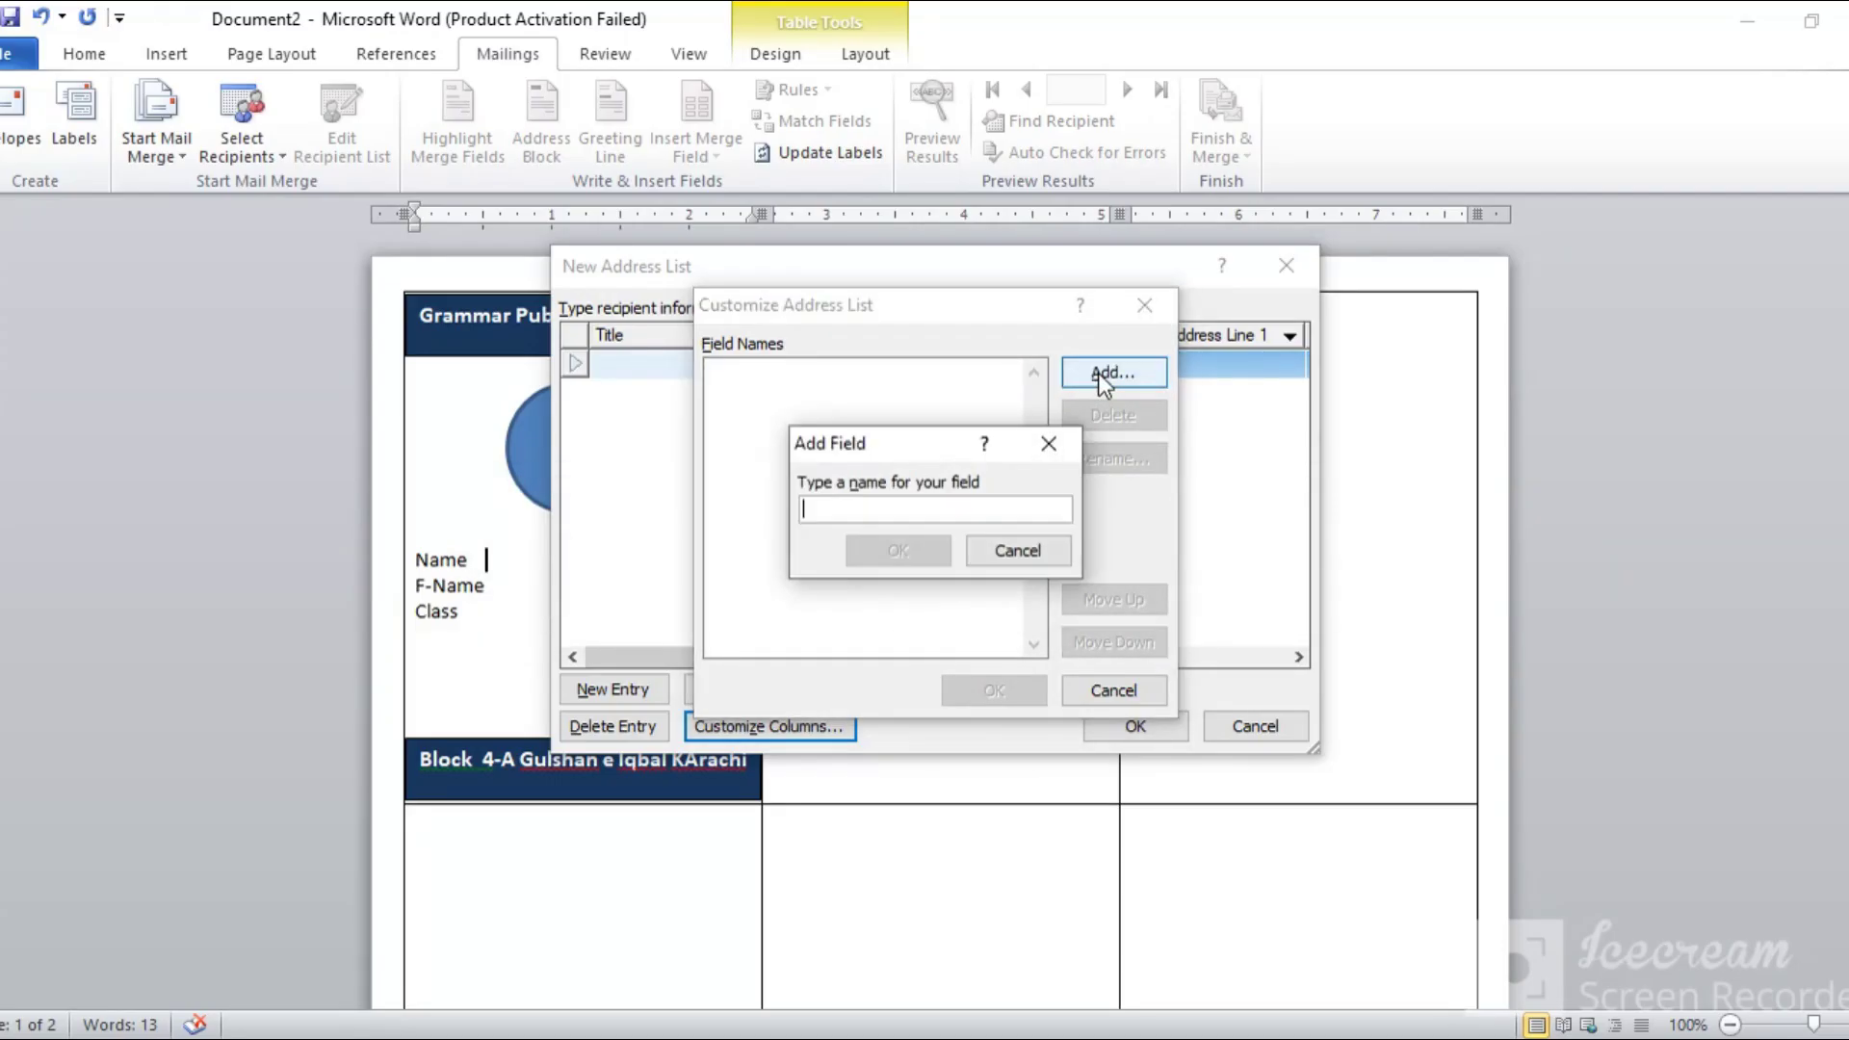
text(Name)
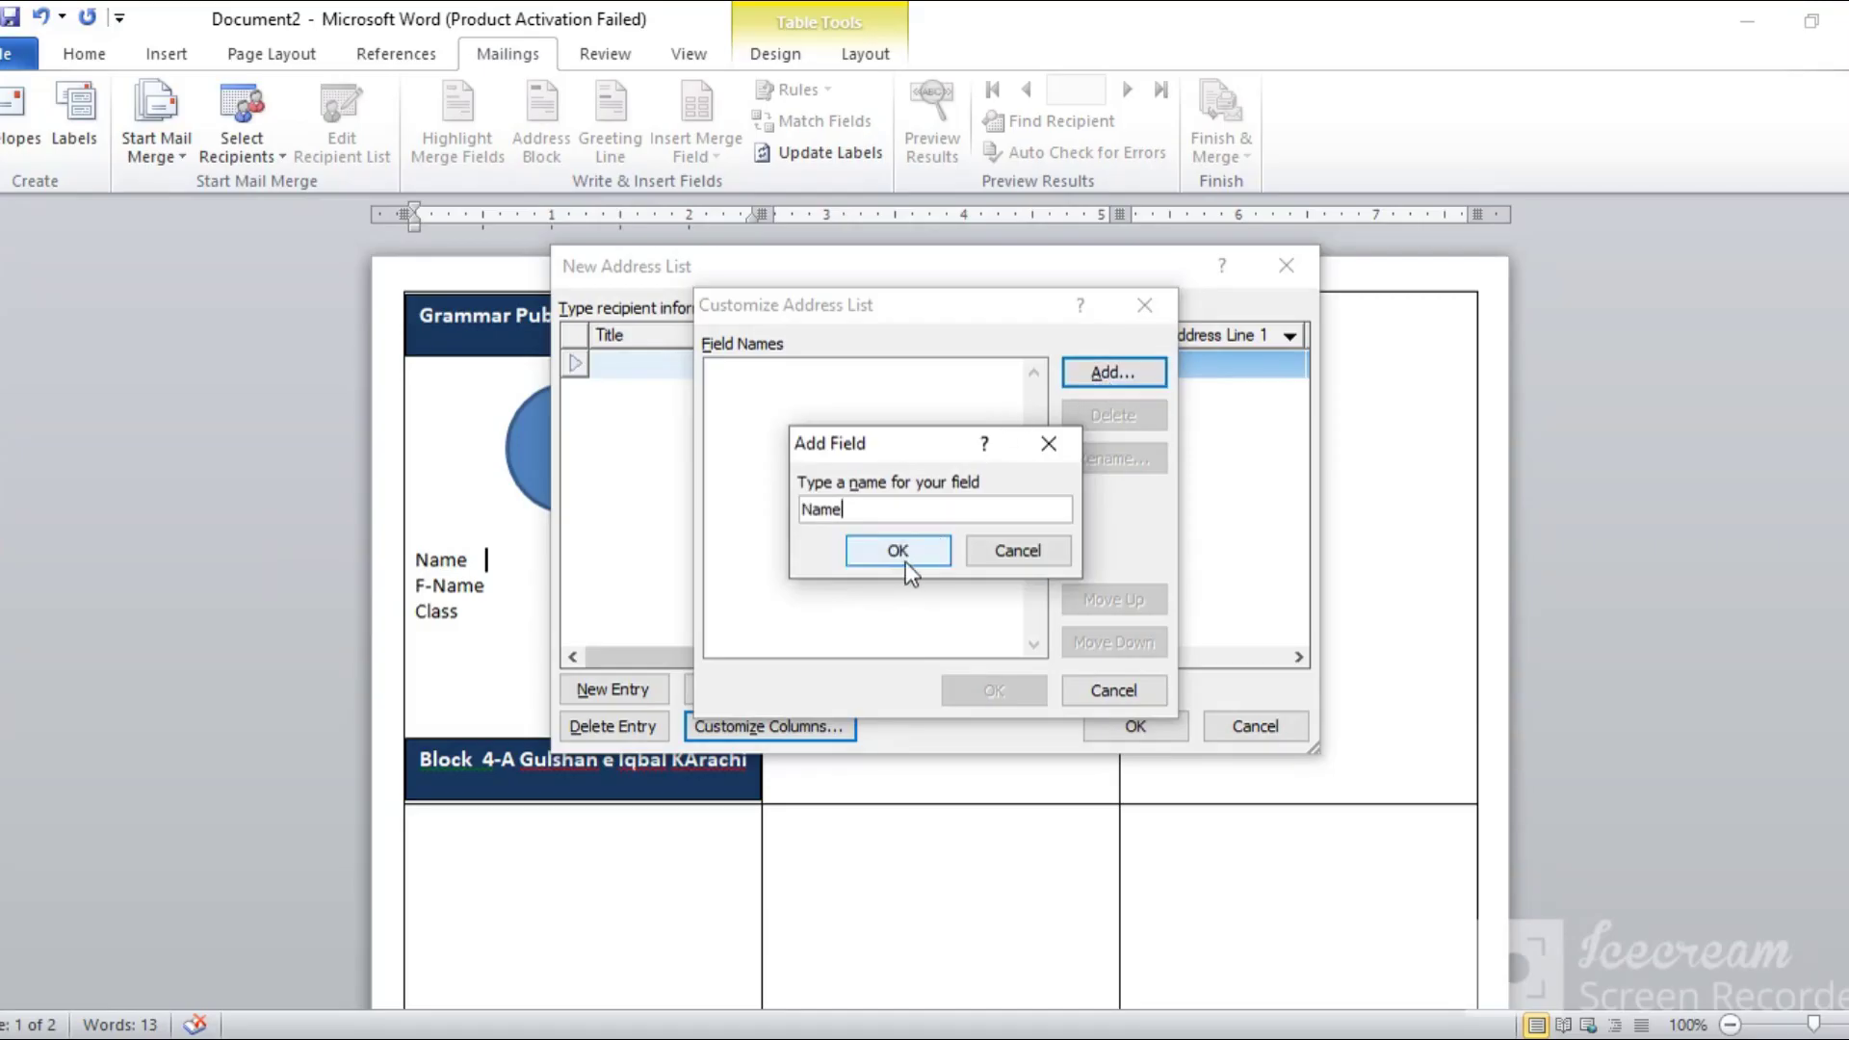
click(904, 559)
click(1113, 376)
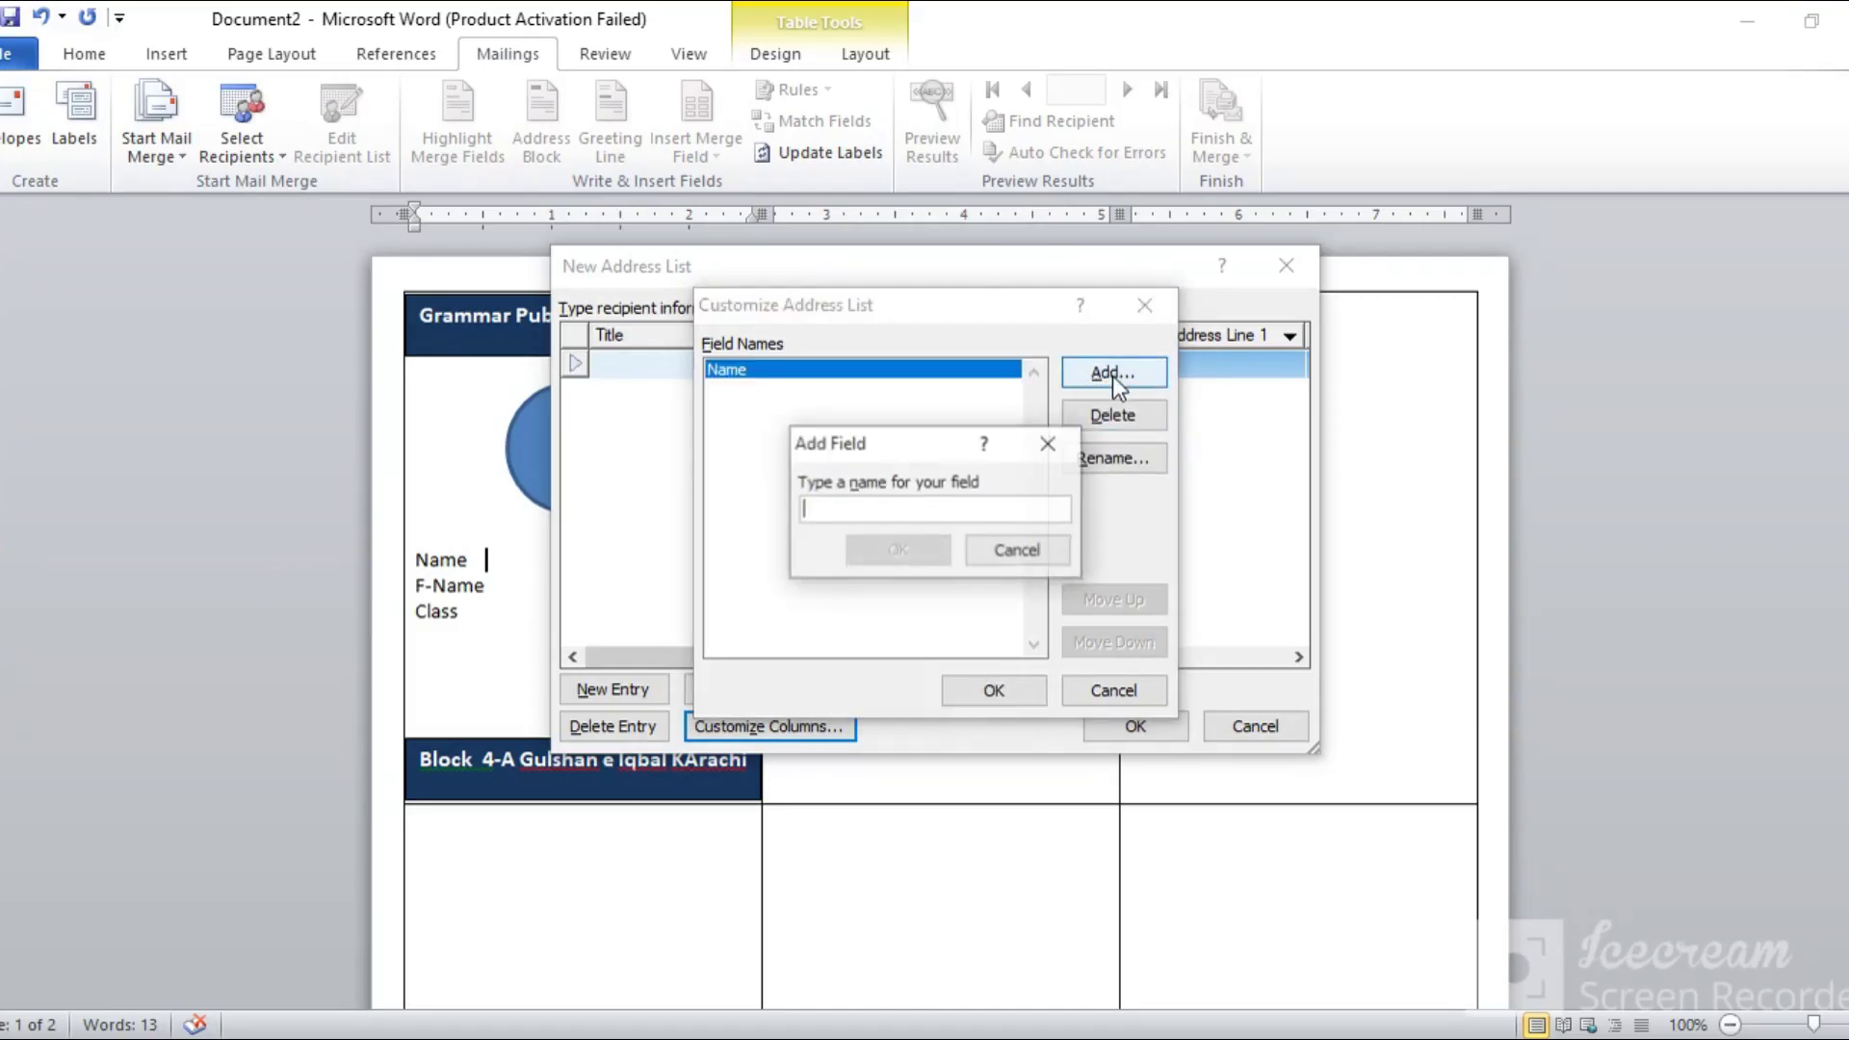
text(F-Name)
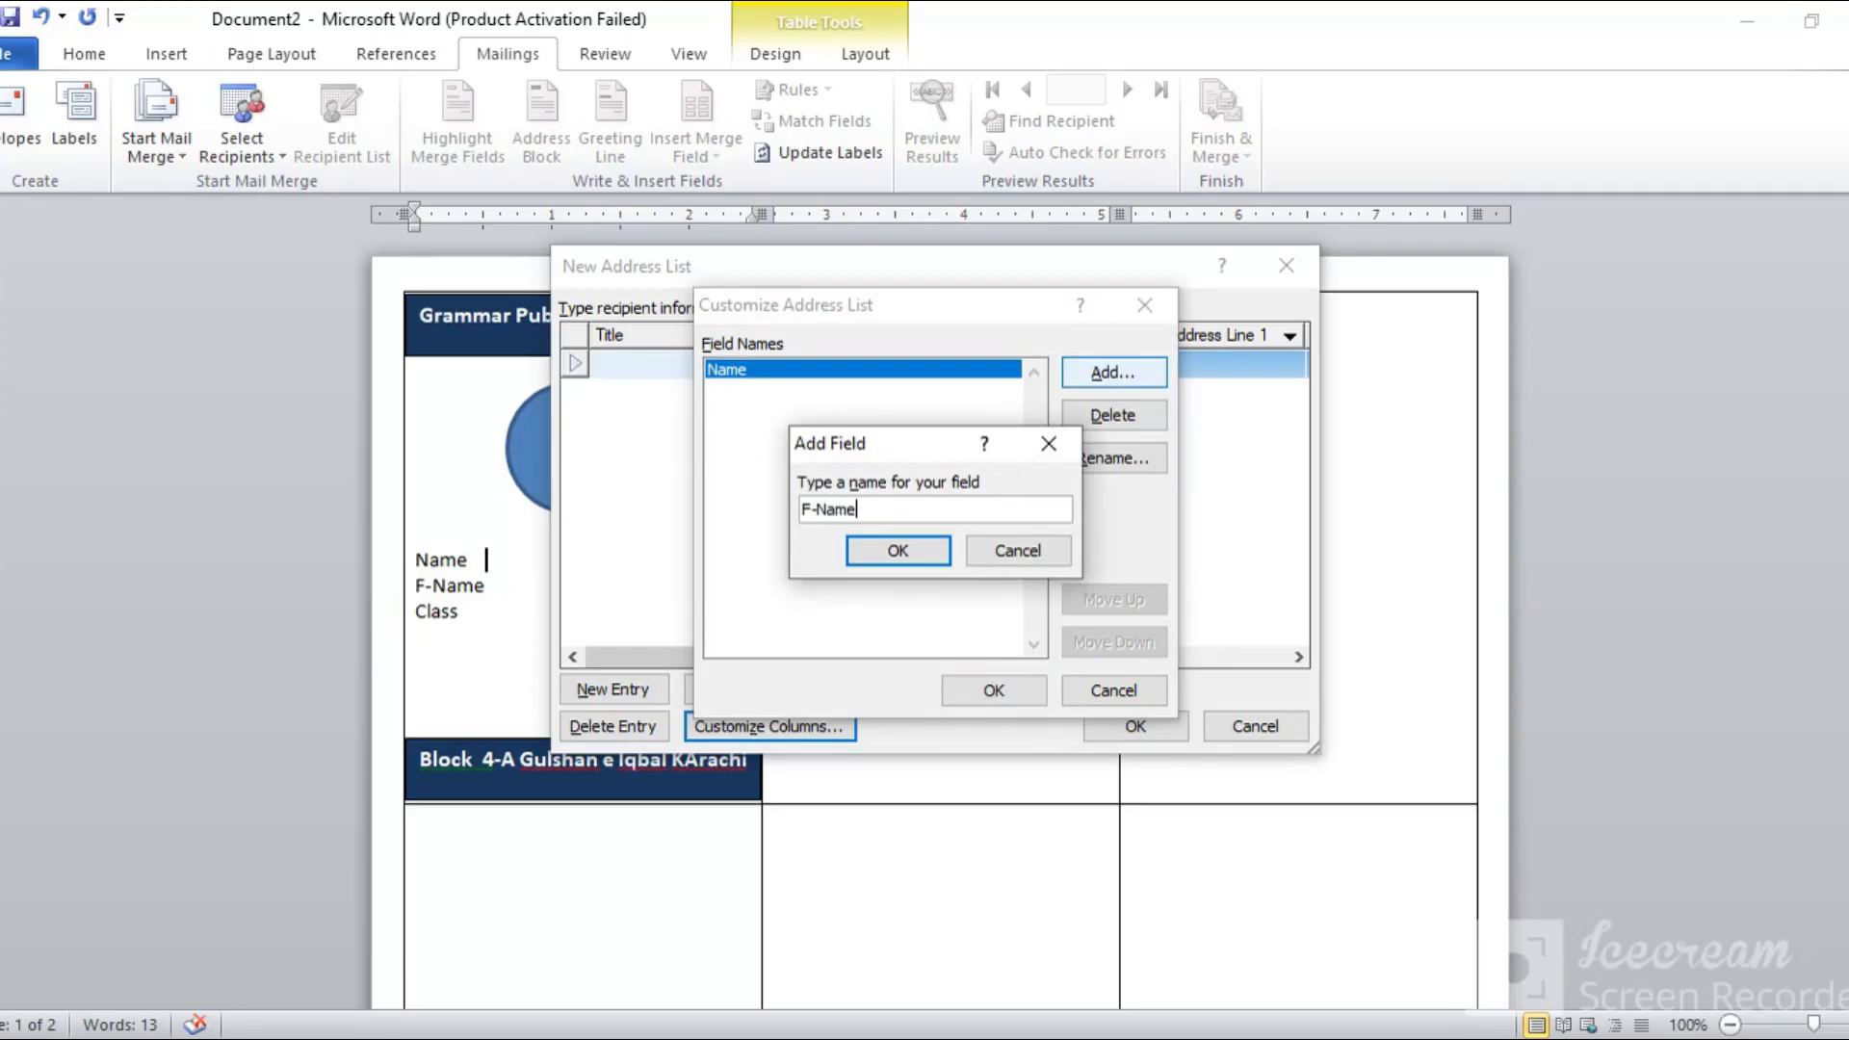
key(Return)
click(1112, 375)
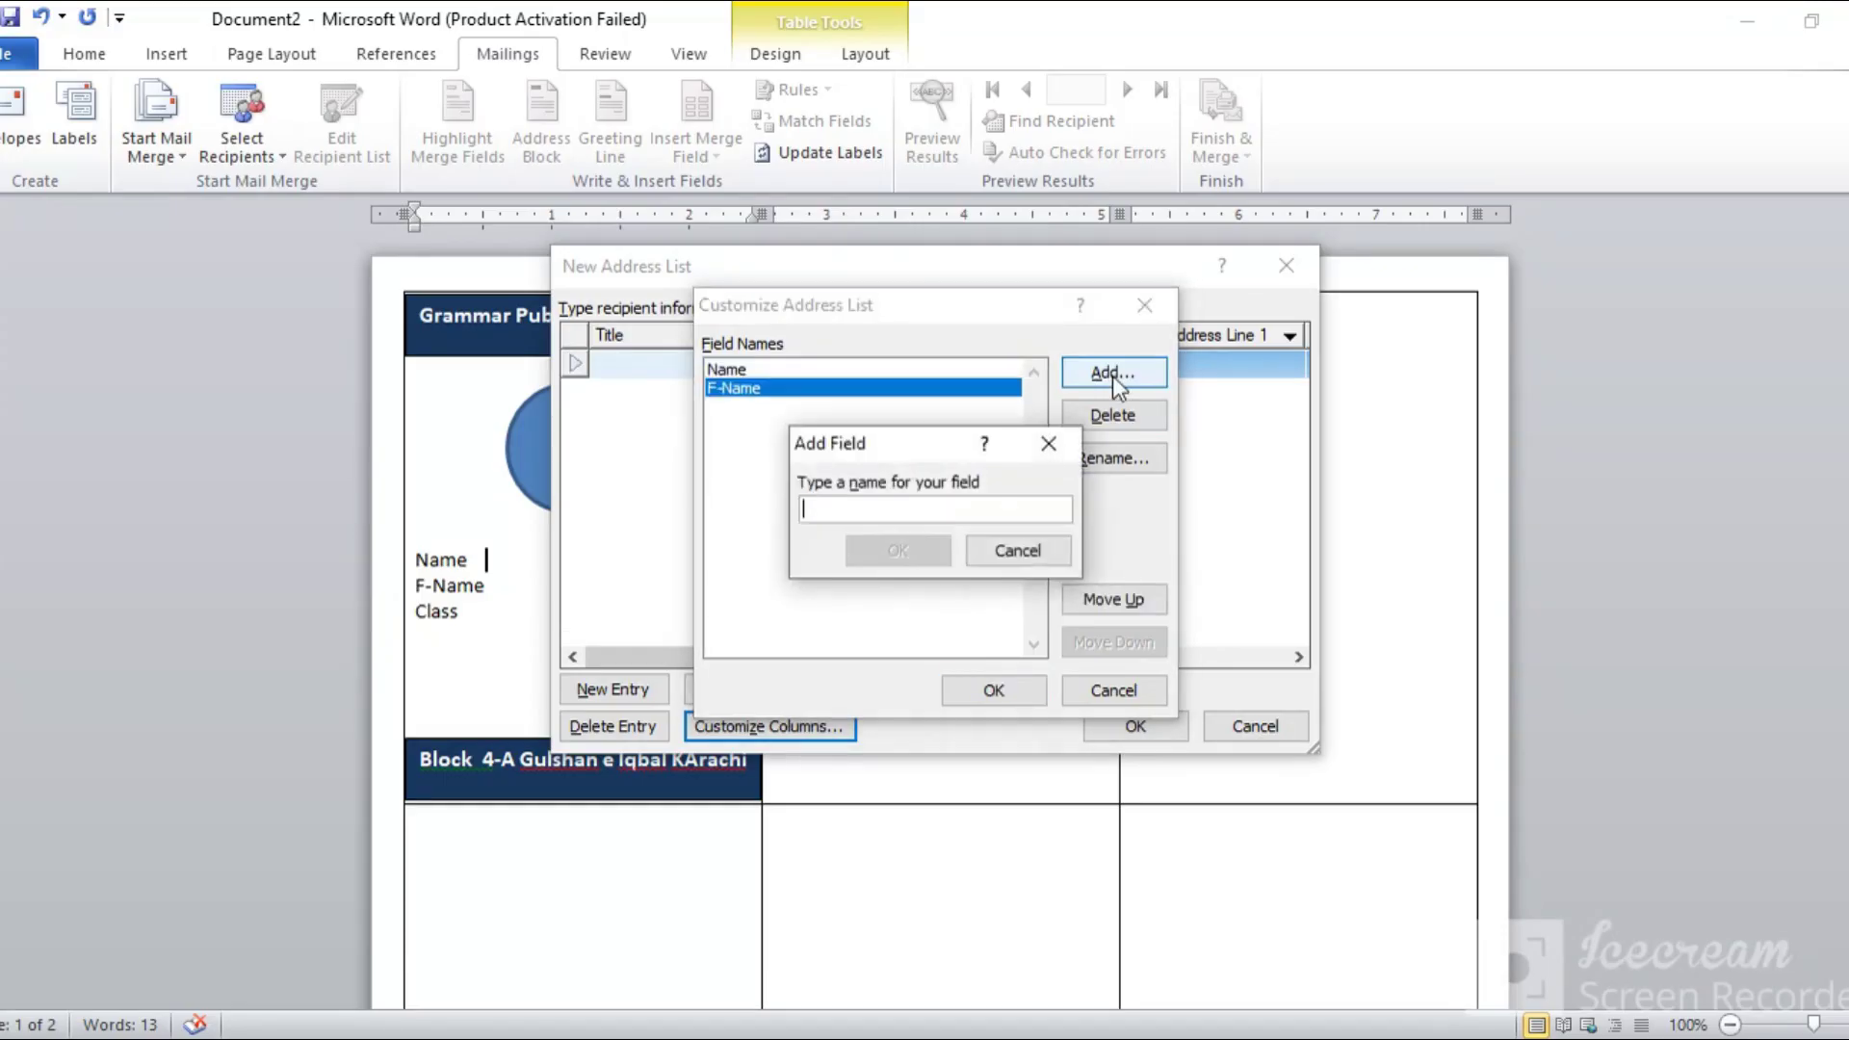
text(Class)
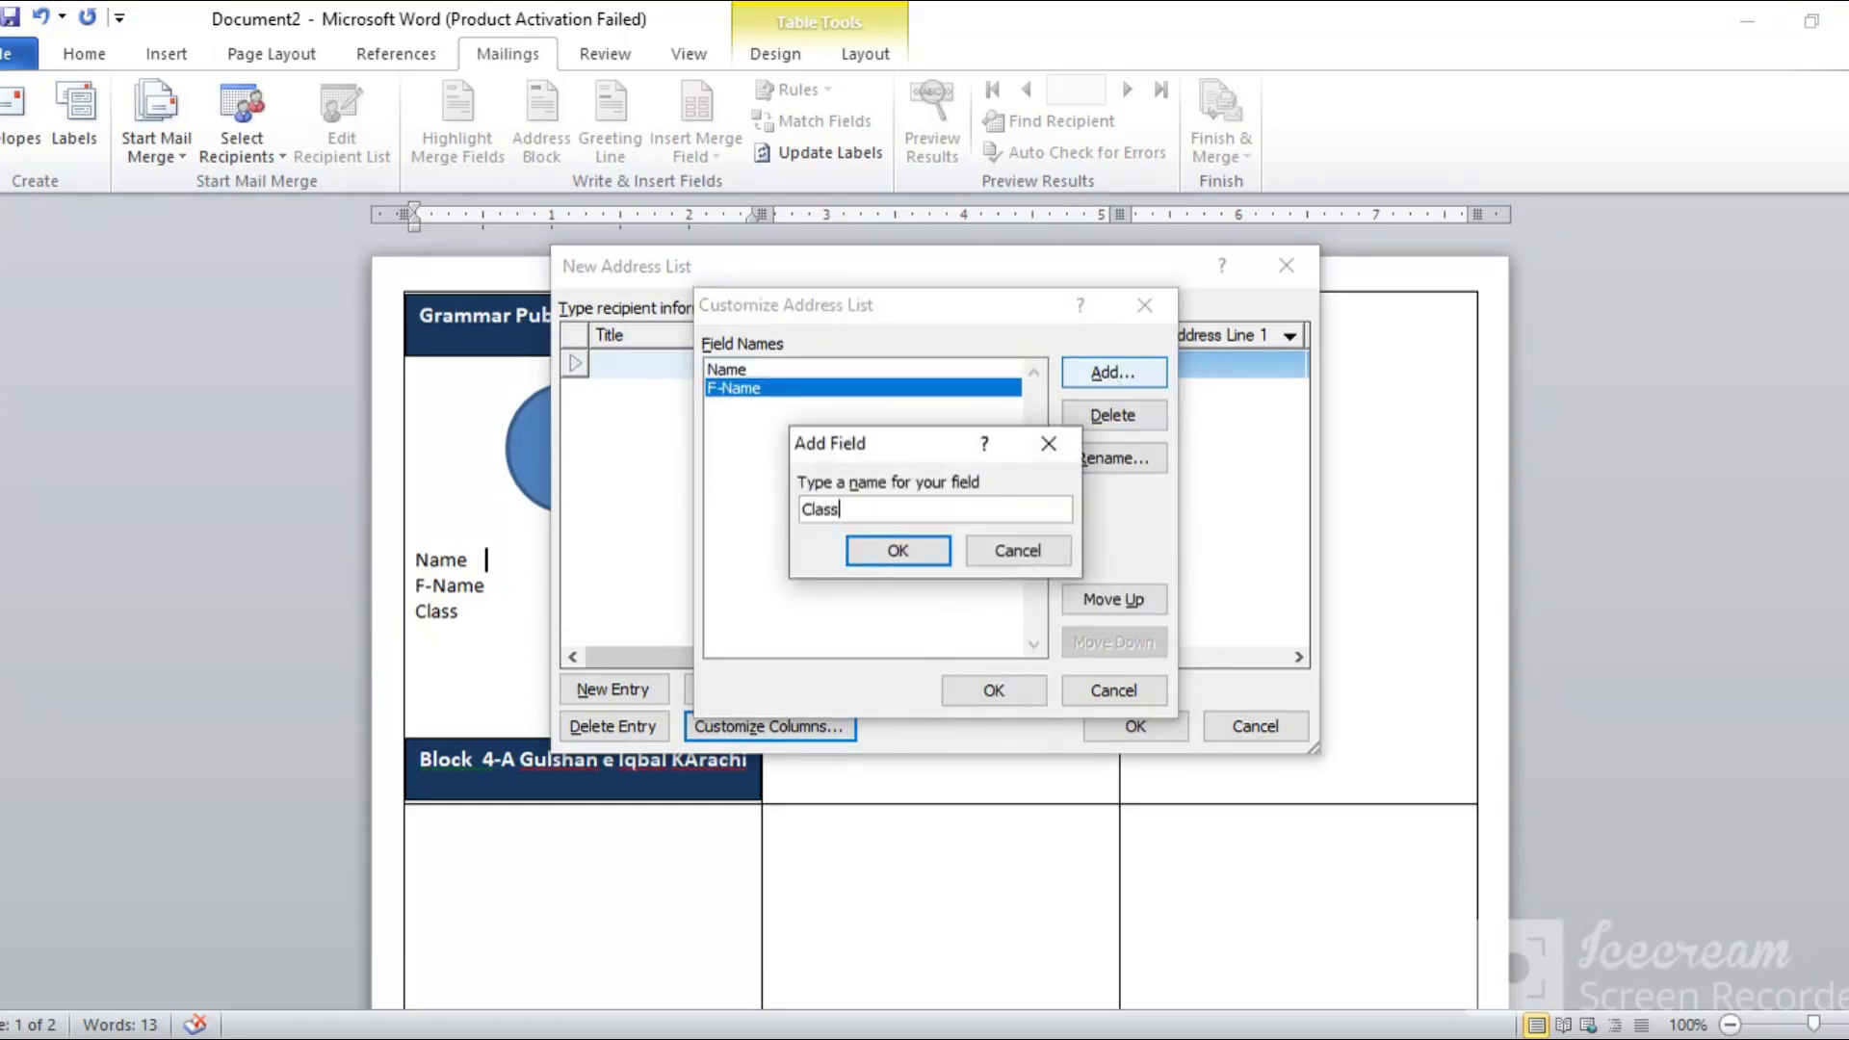
click(888, 557)
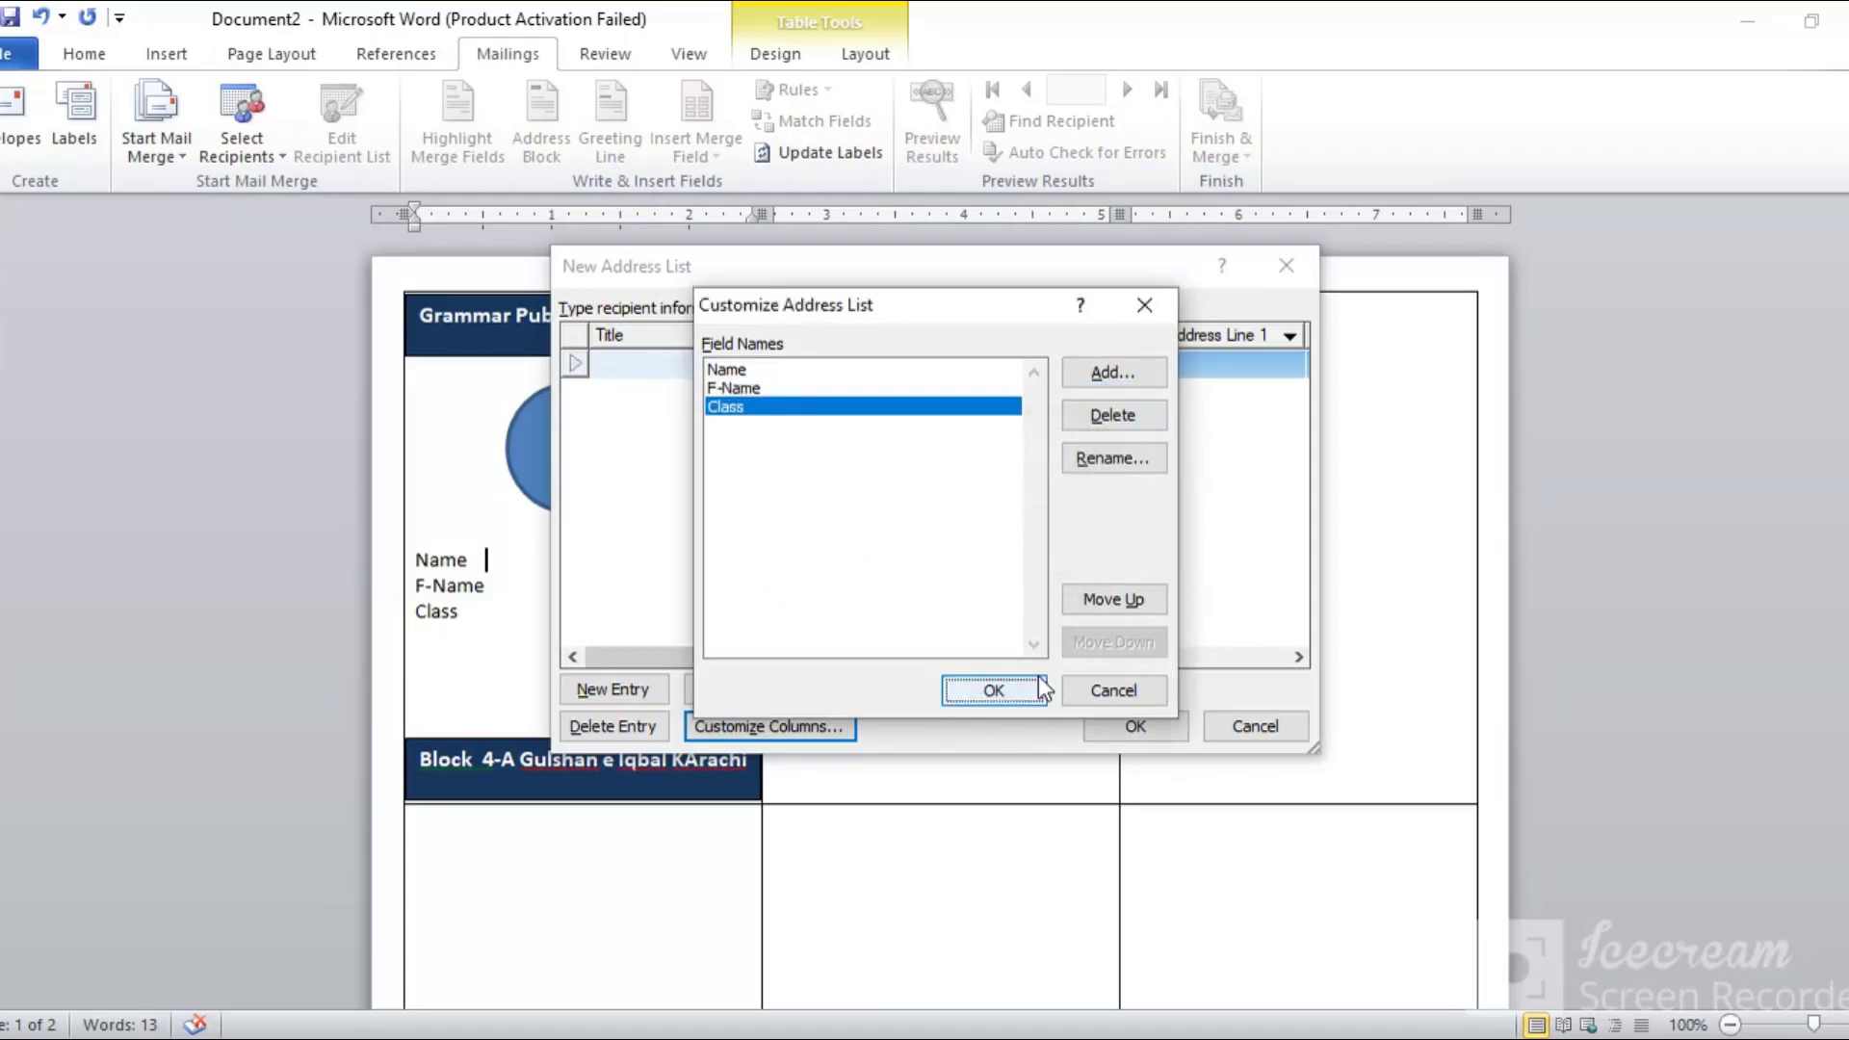
click(998, 689)
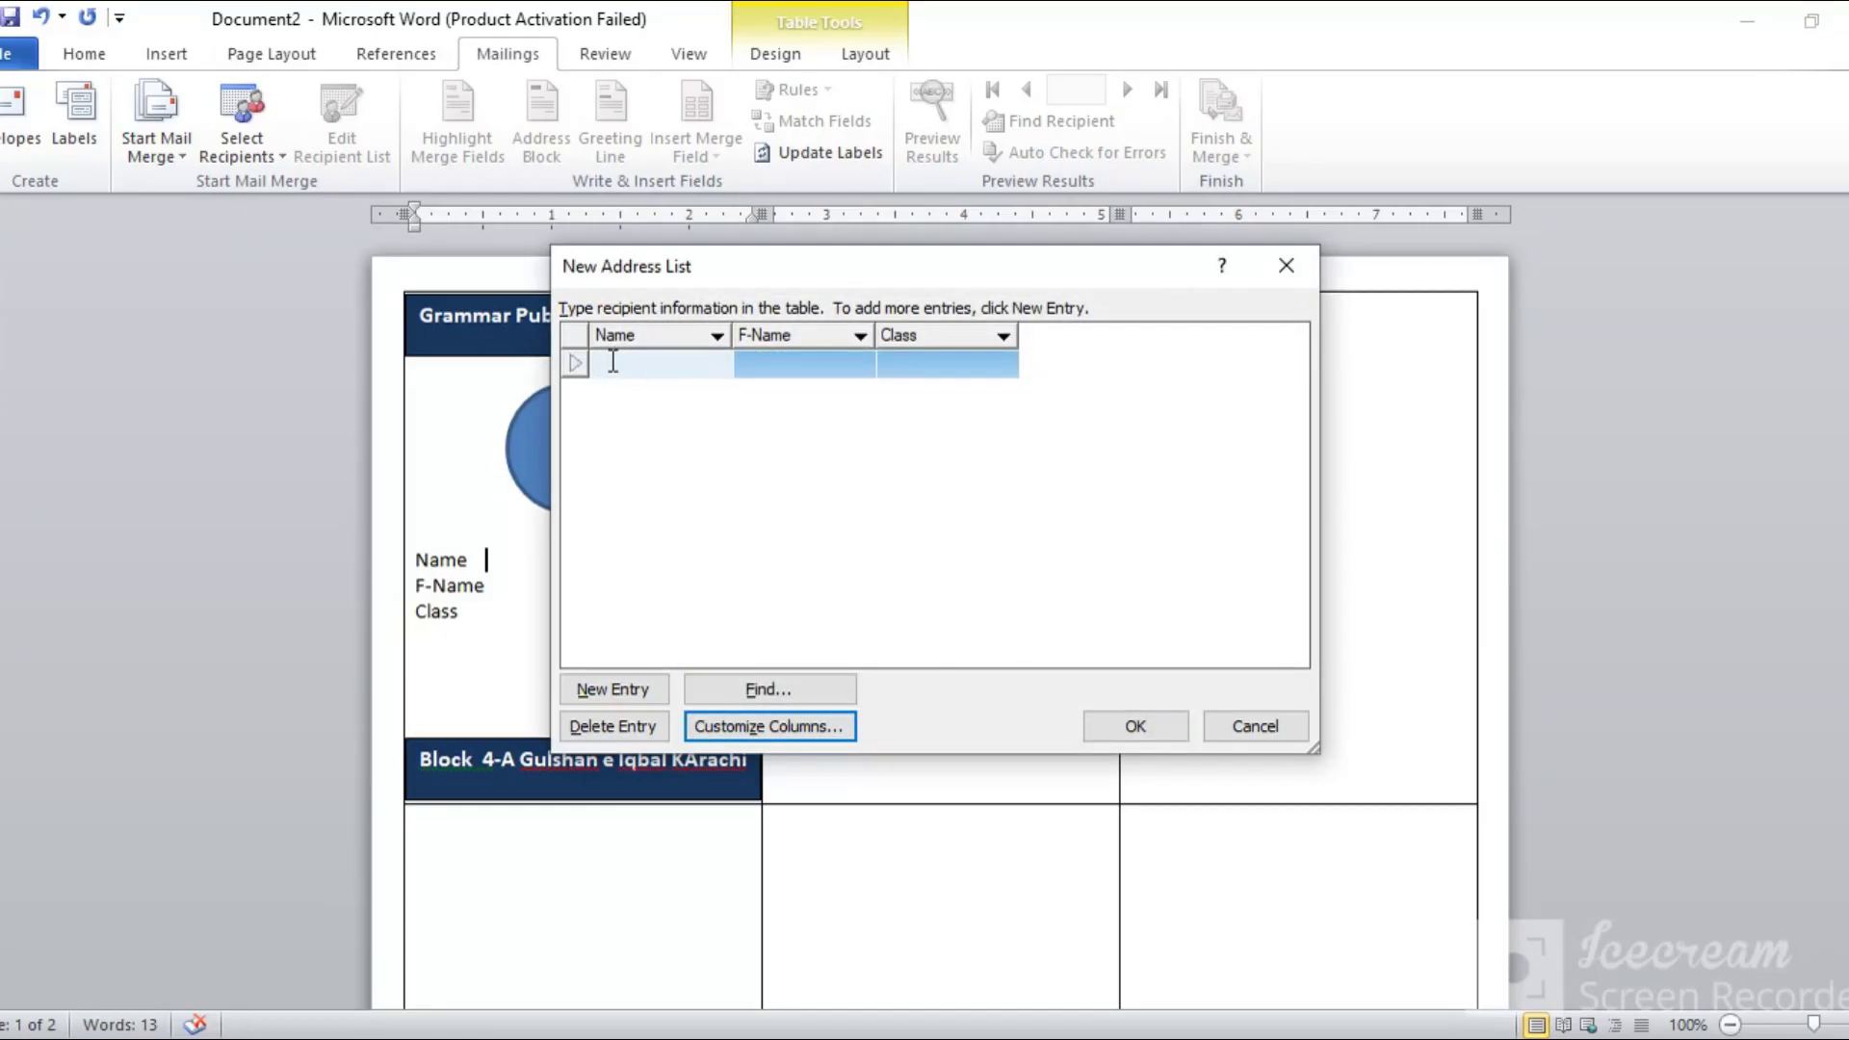
- Enter the first two students' names and fathers' names, with classes 'ch' and '6'
text(AL)
text(i)
key(Tab)
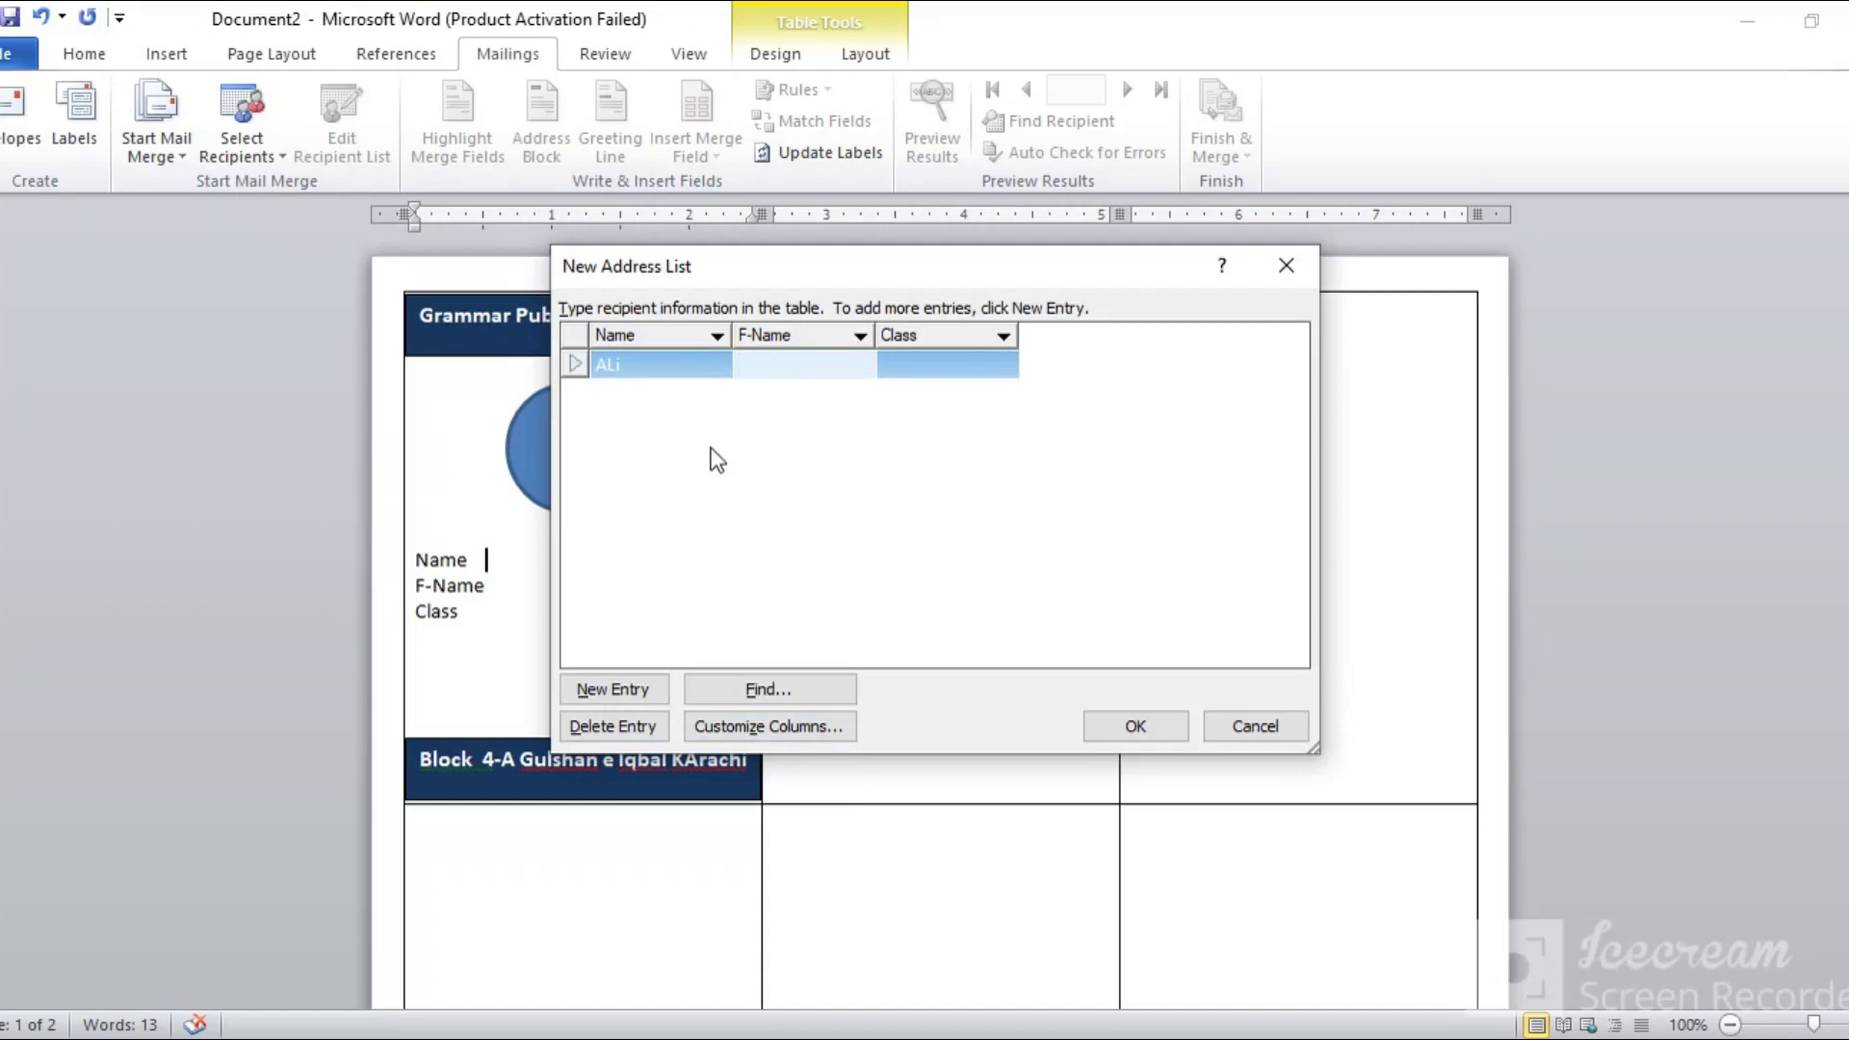
text(hassan)
key(Tab)
text(c)
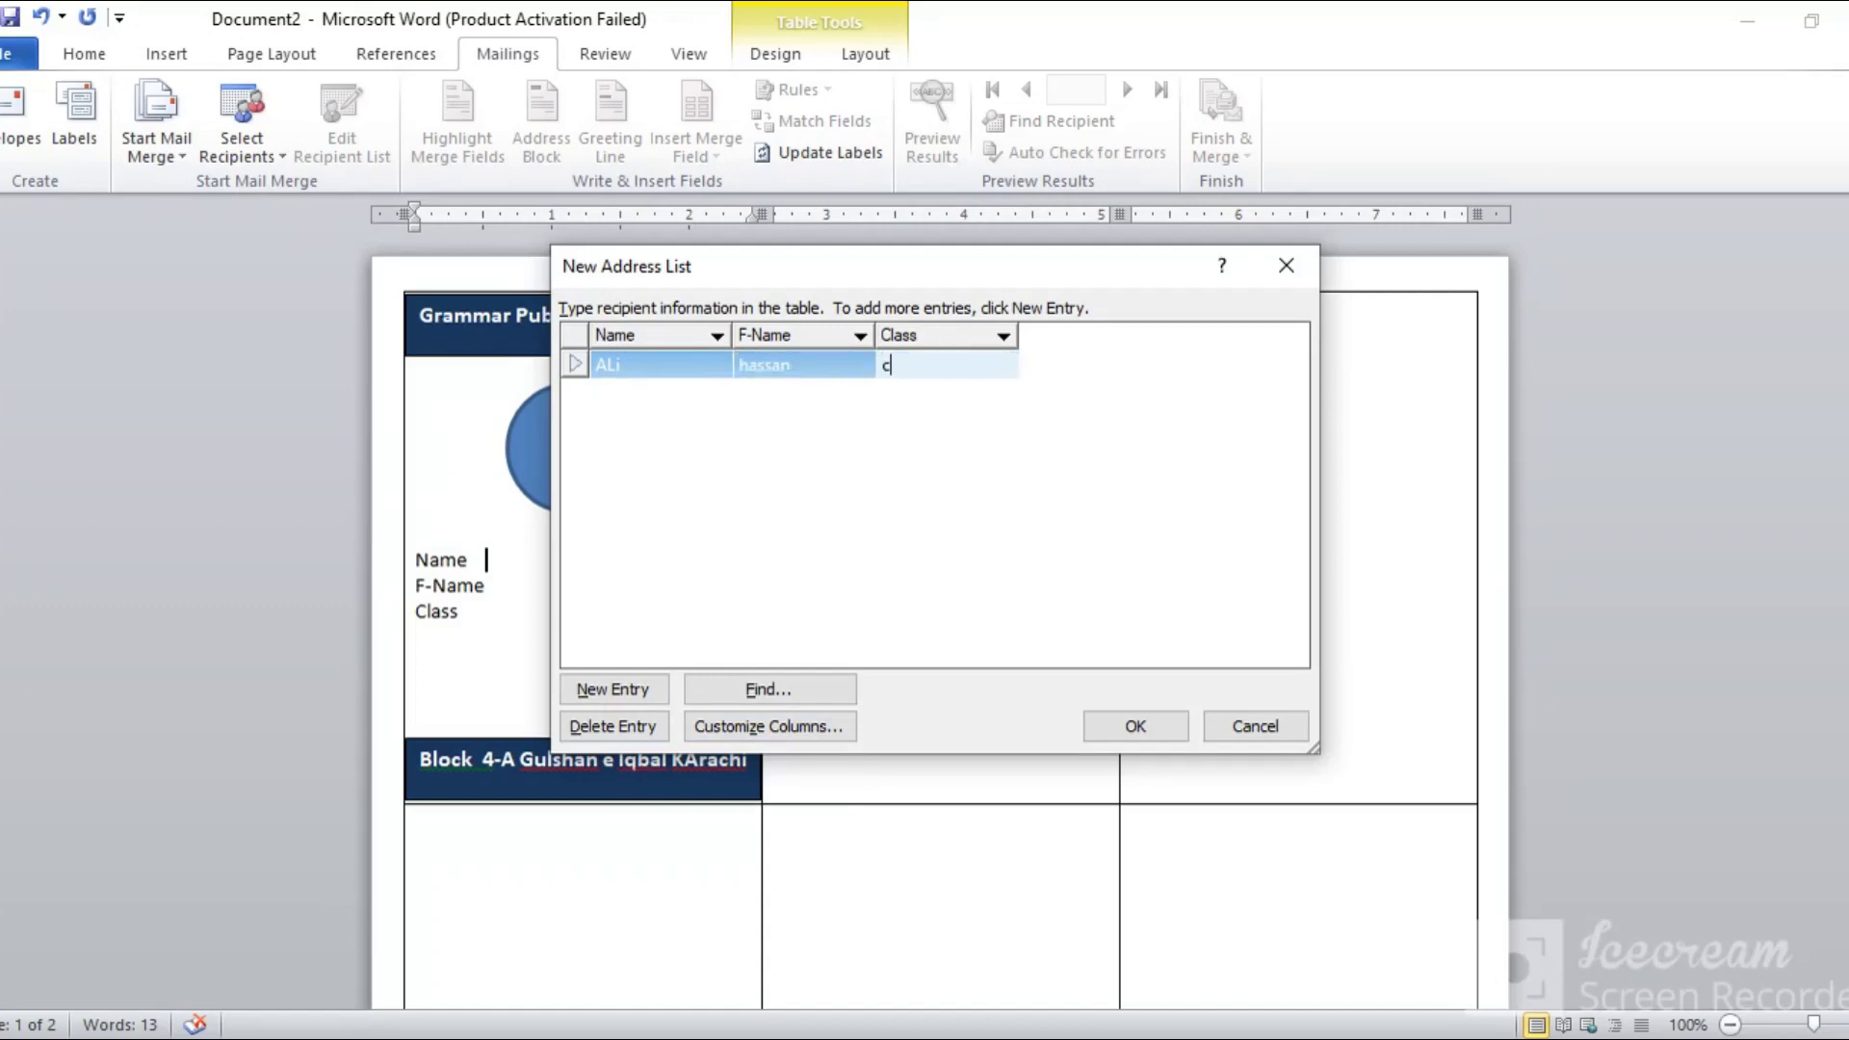
text(h)
key(Tab)
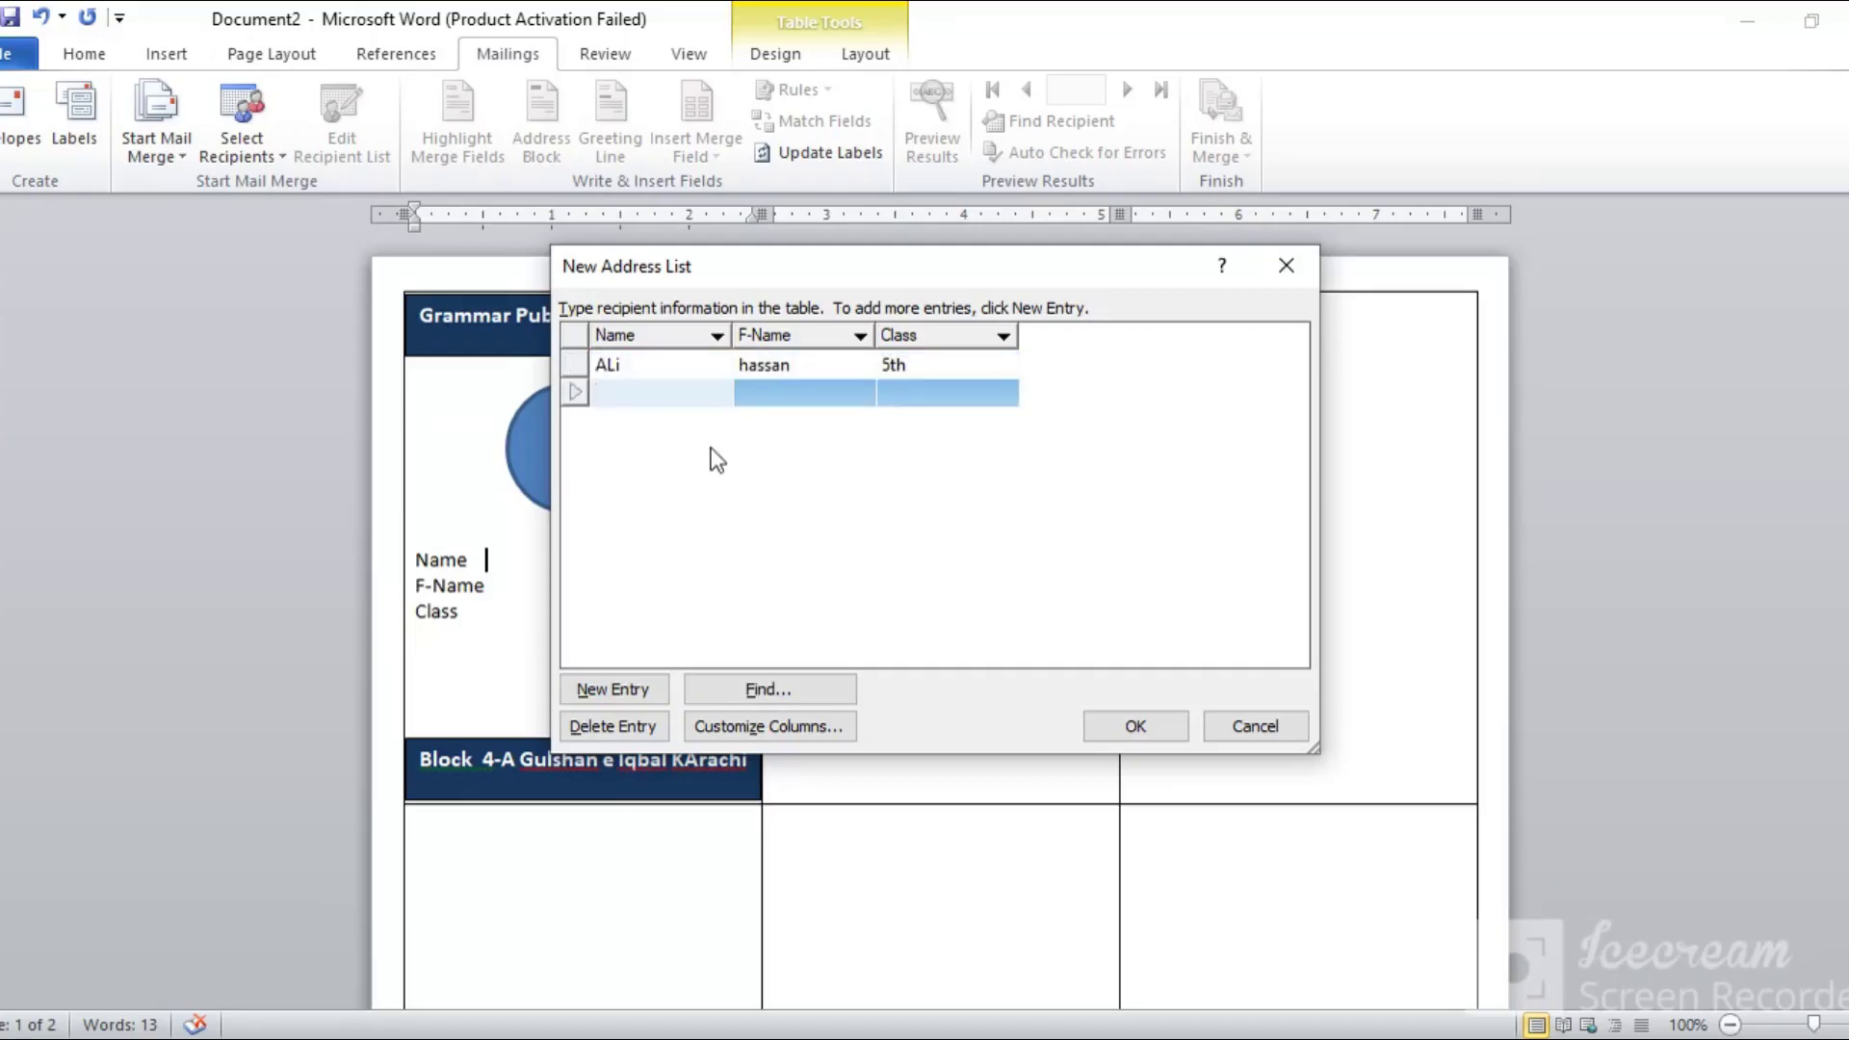
text(Huzaifa)
key(Tab)
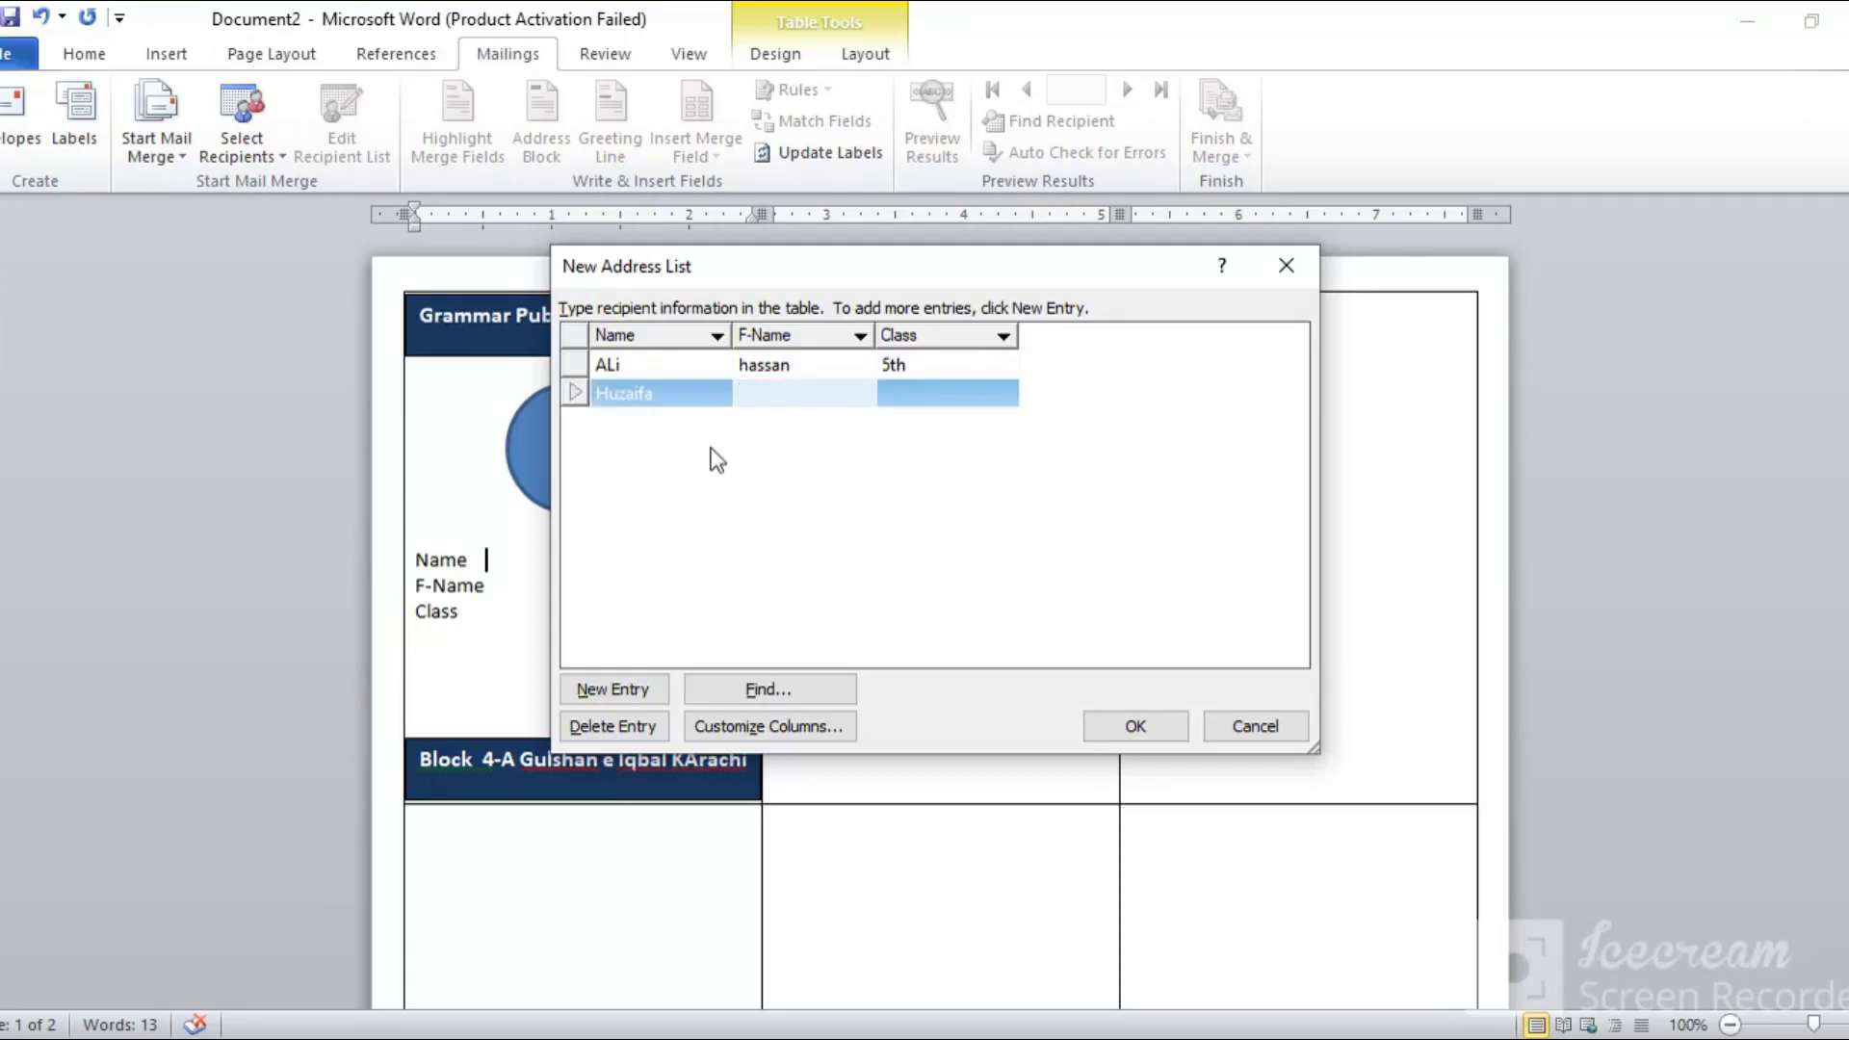
text(umar)
key(Tab)
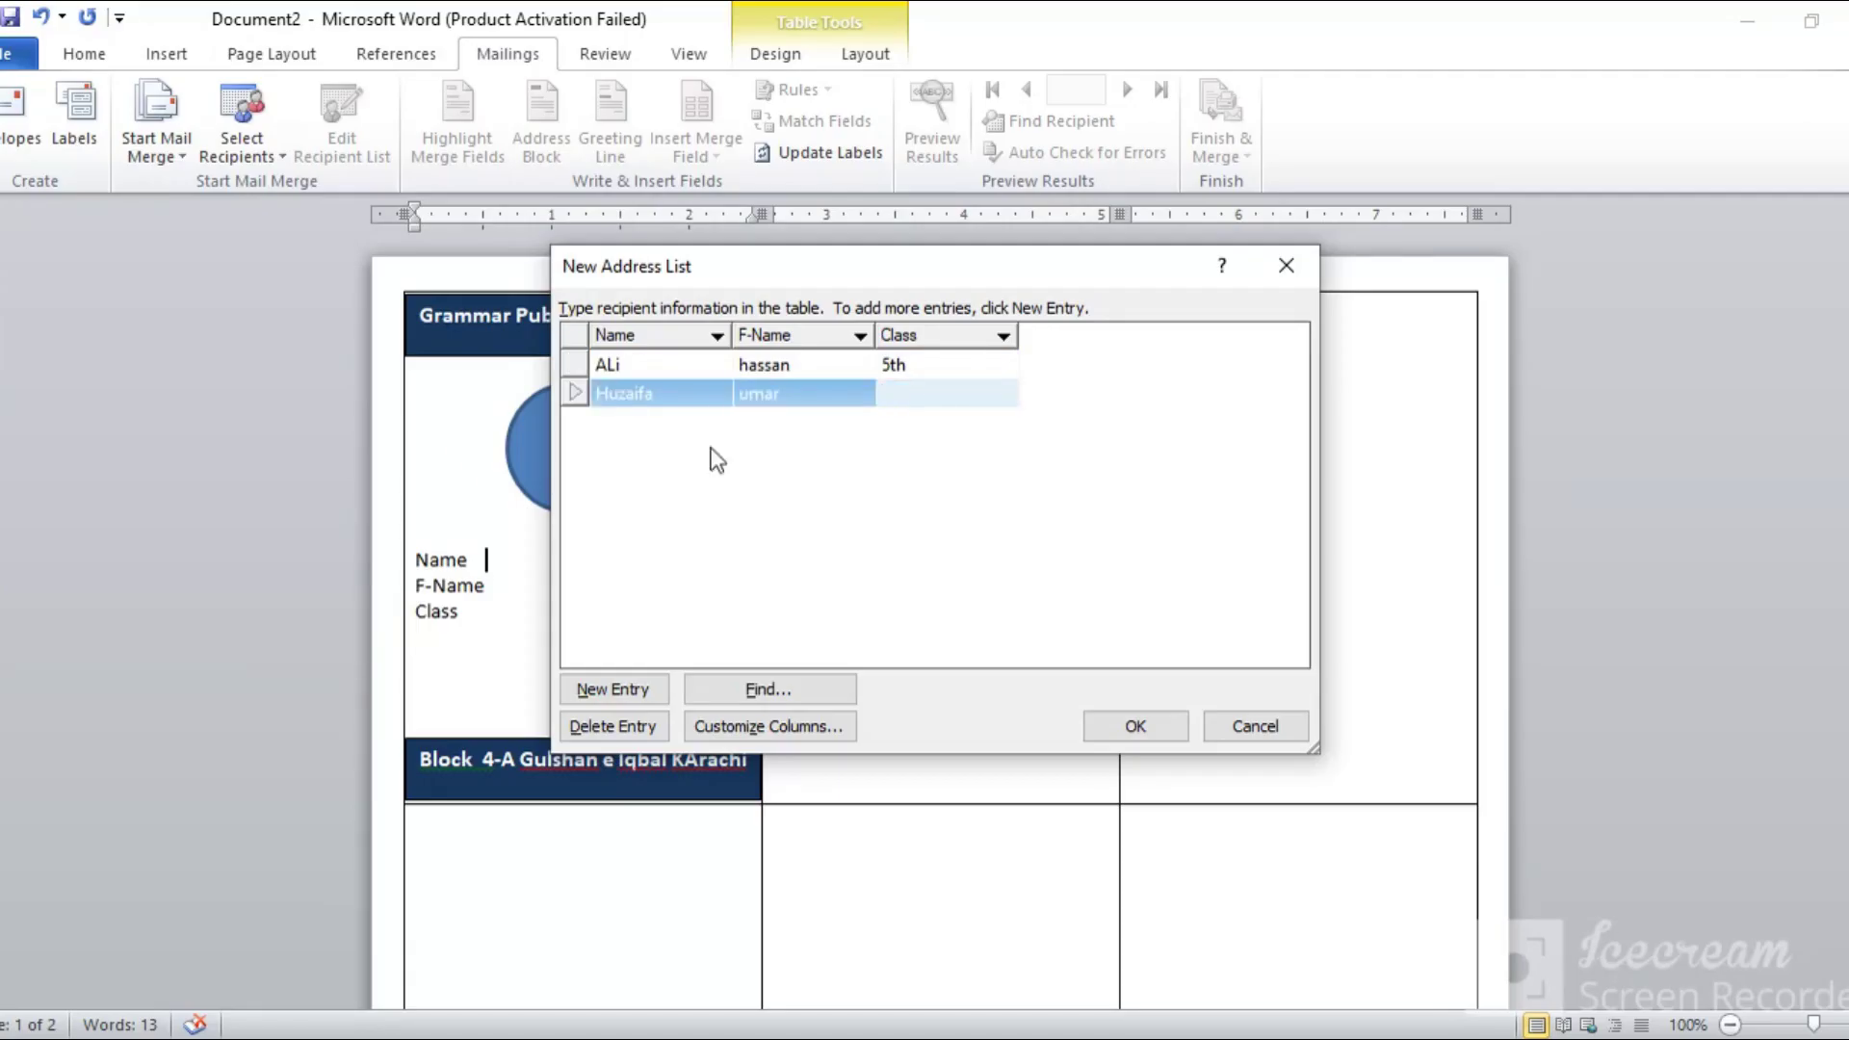
text(6th)
key(Tab)
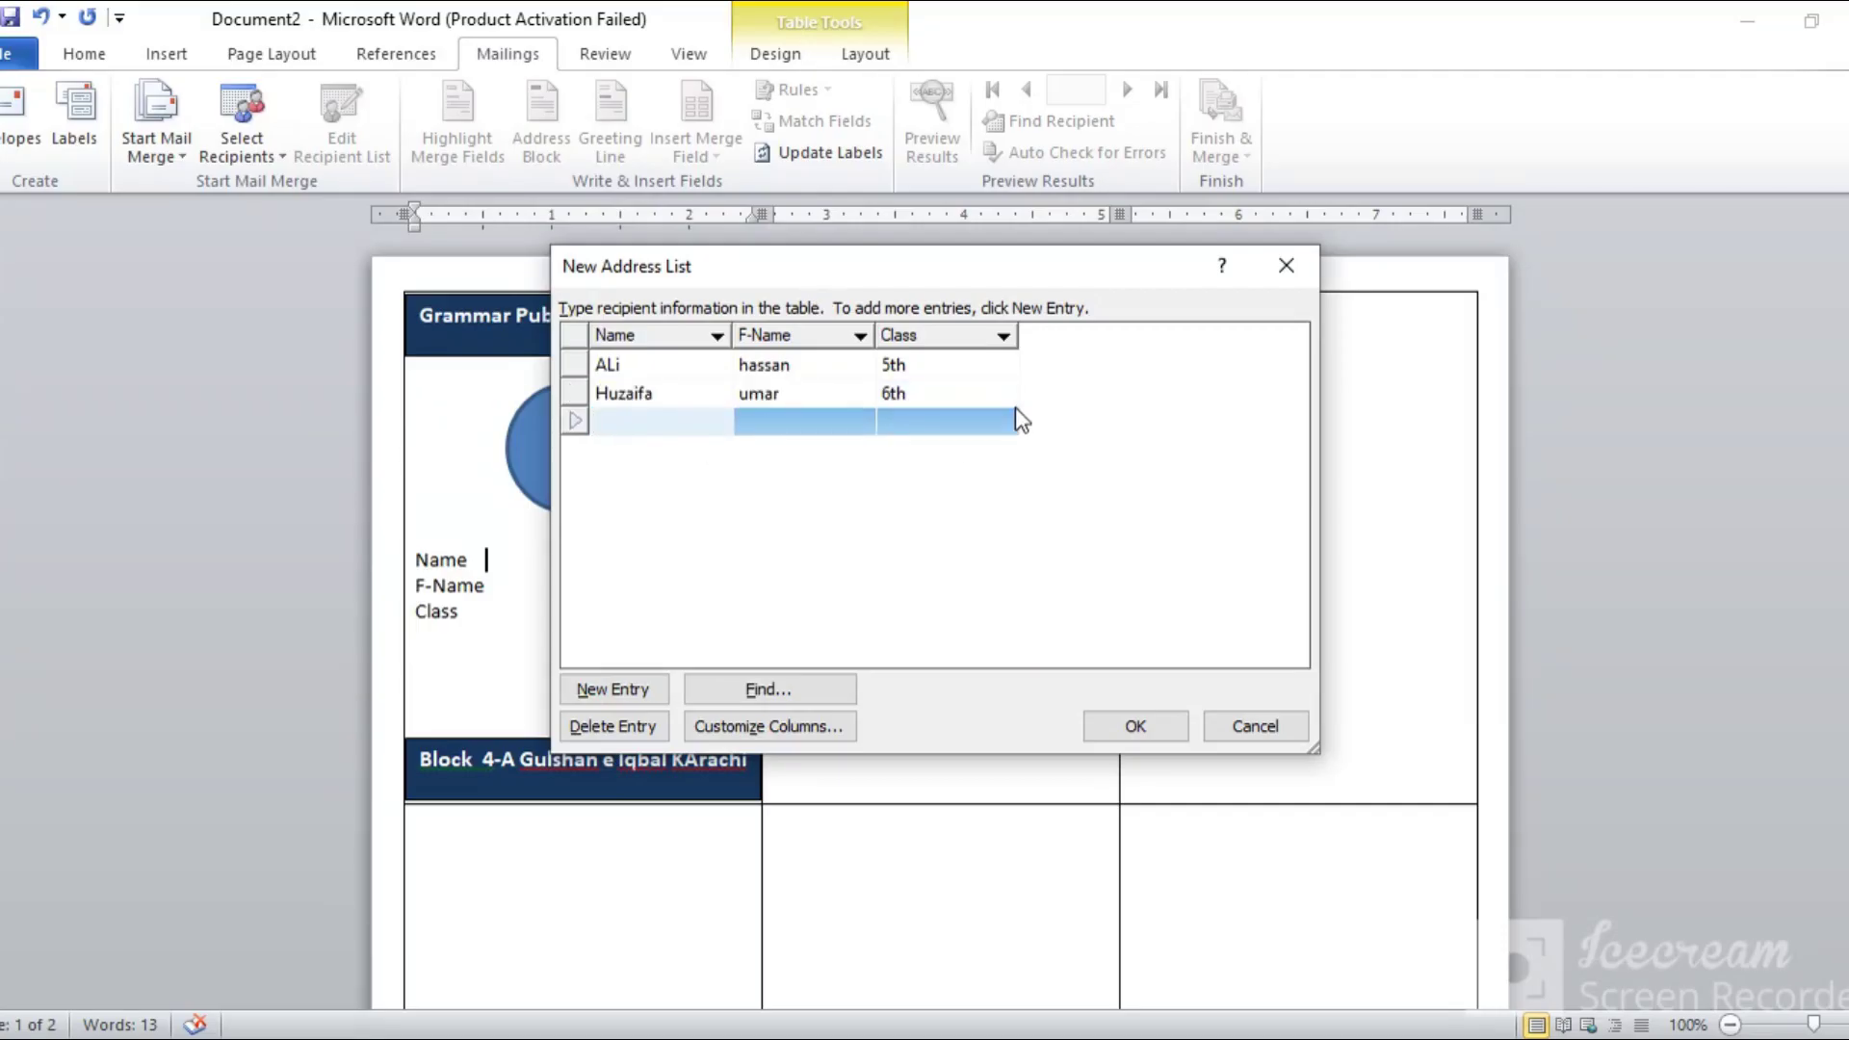
- Add the third and fourth students' names and fathers' names, both in class 7th
text(Reh)
text(an)
key(Tab)
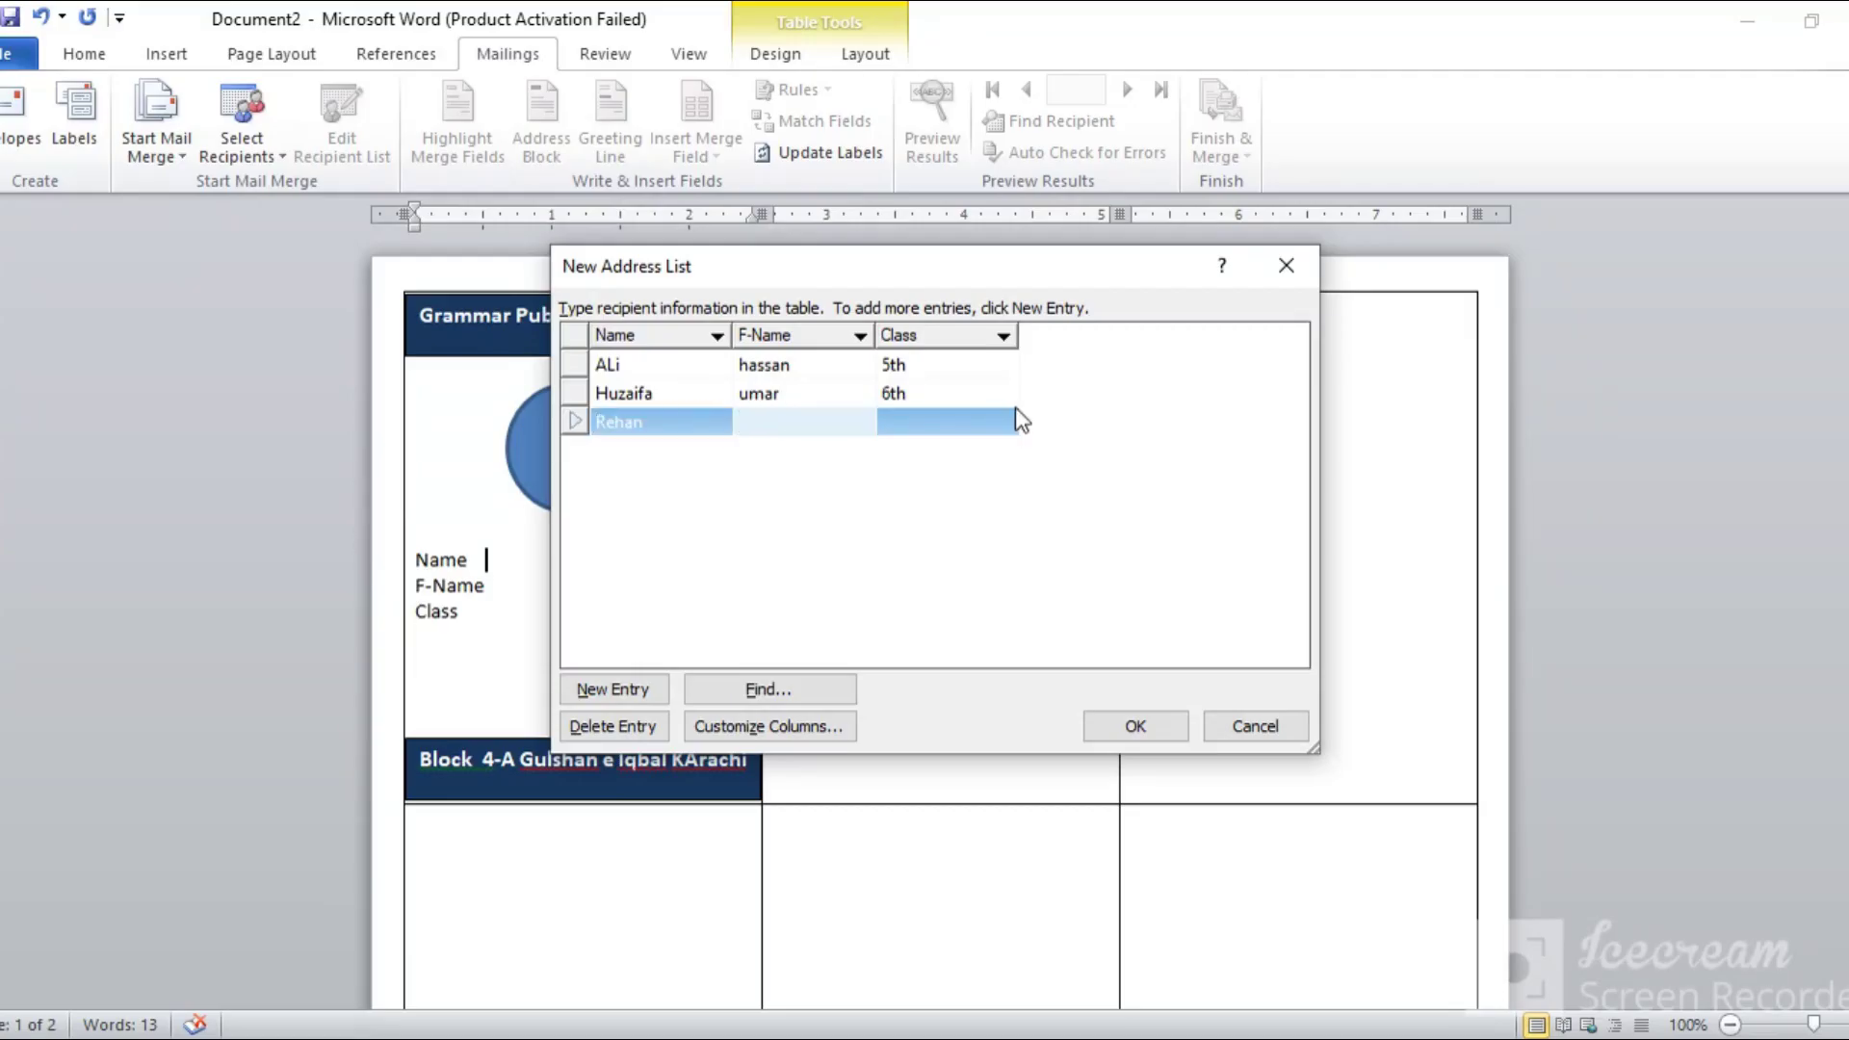
text(Rajab)
key(Tab)
text(7)
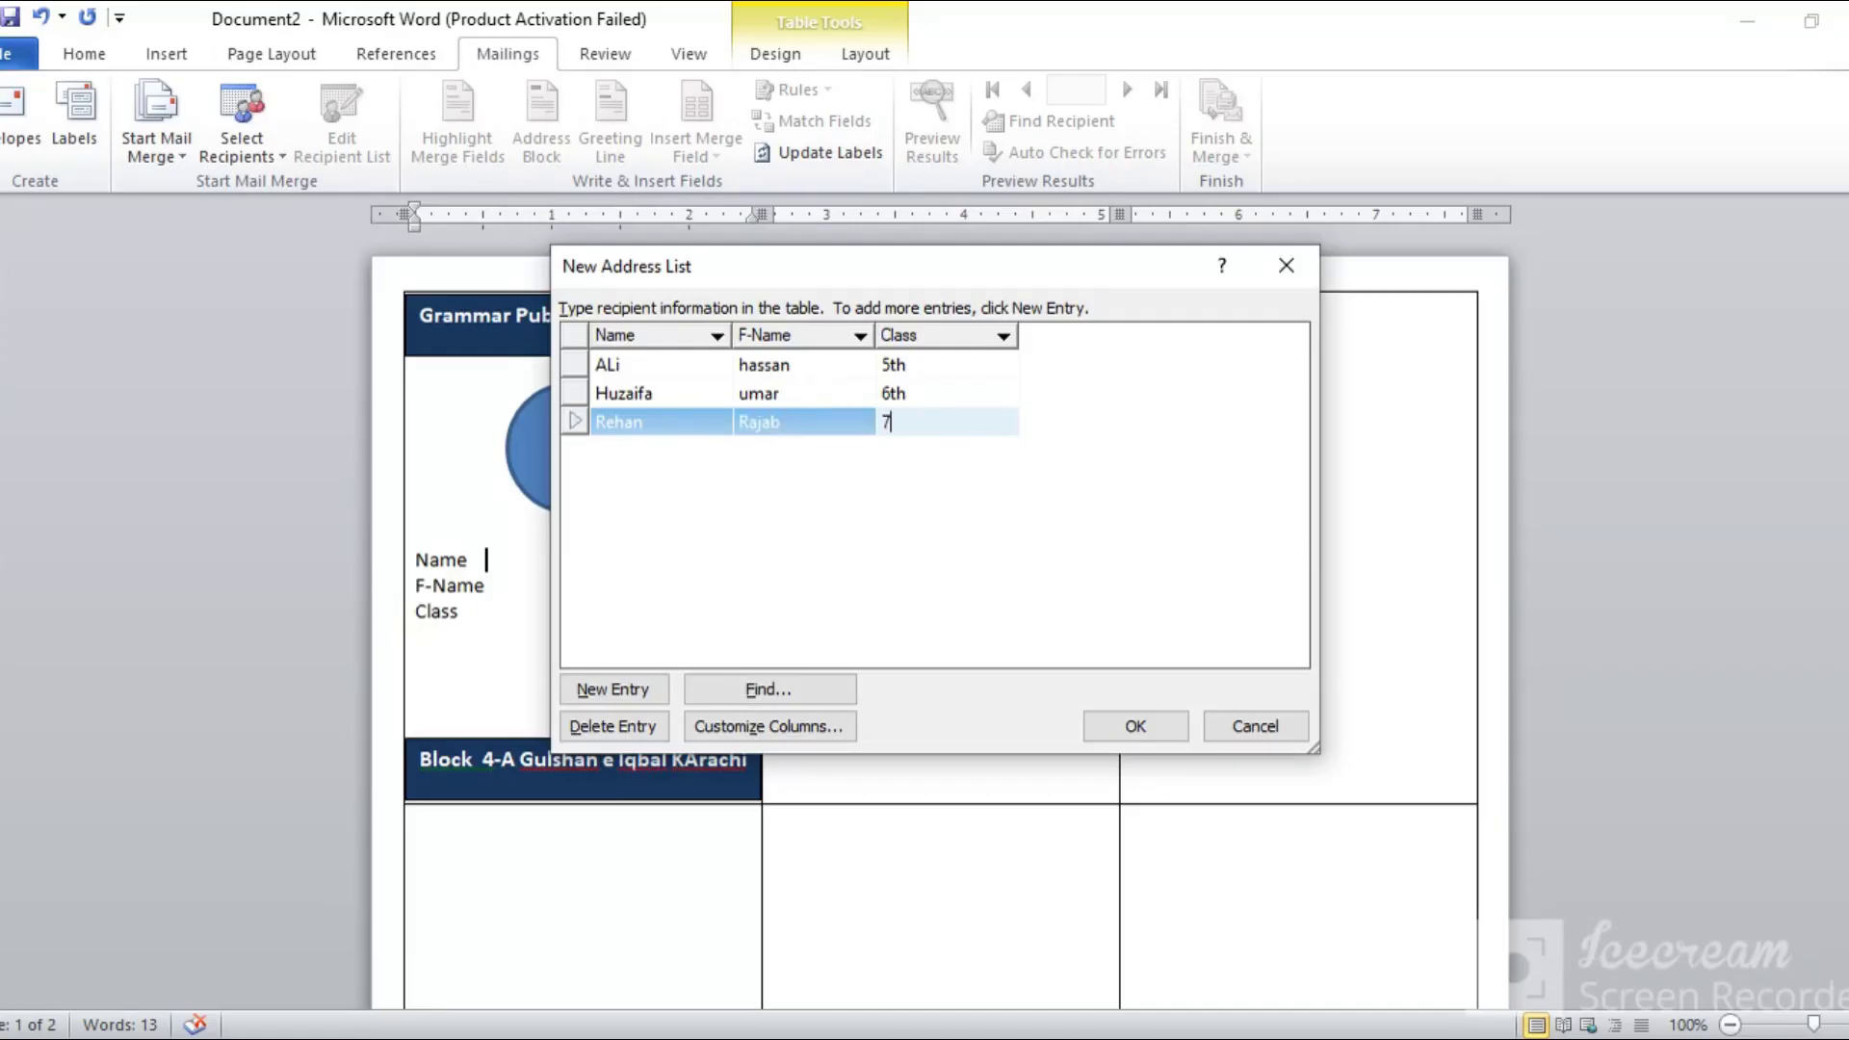
text(th)
key(Tab)
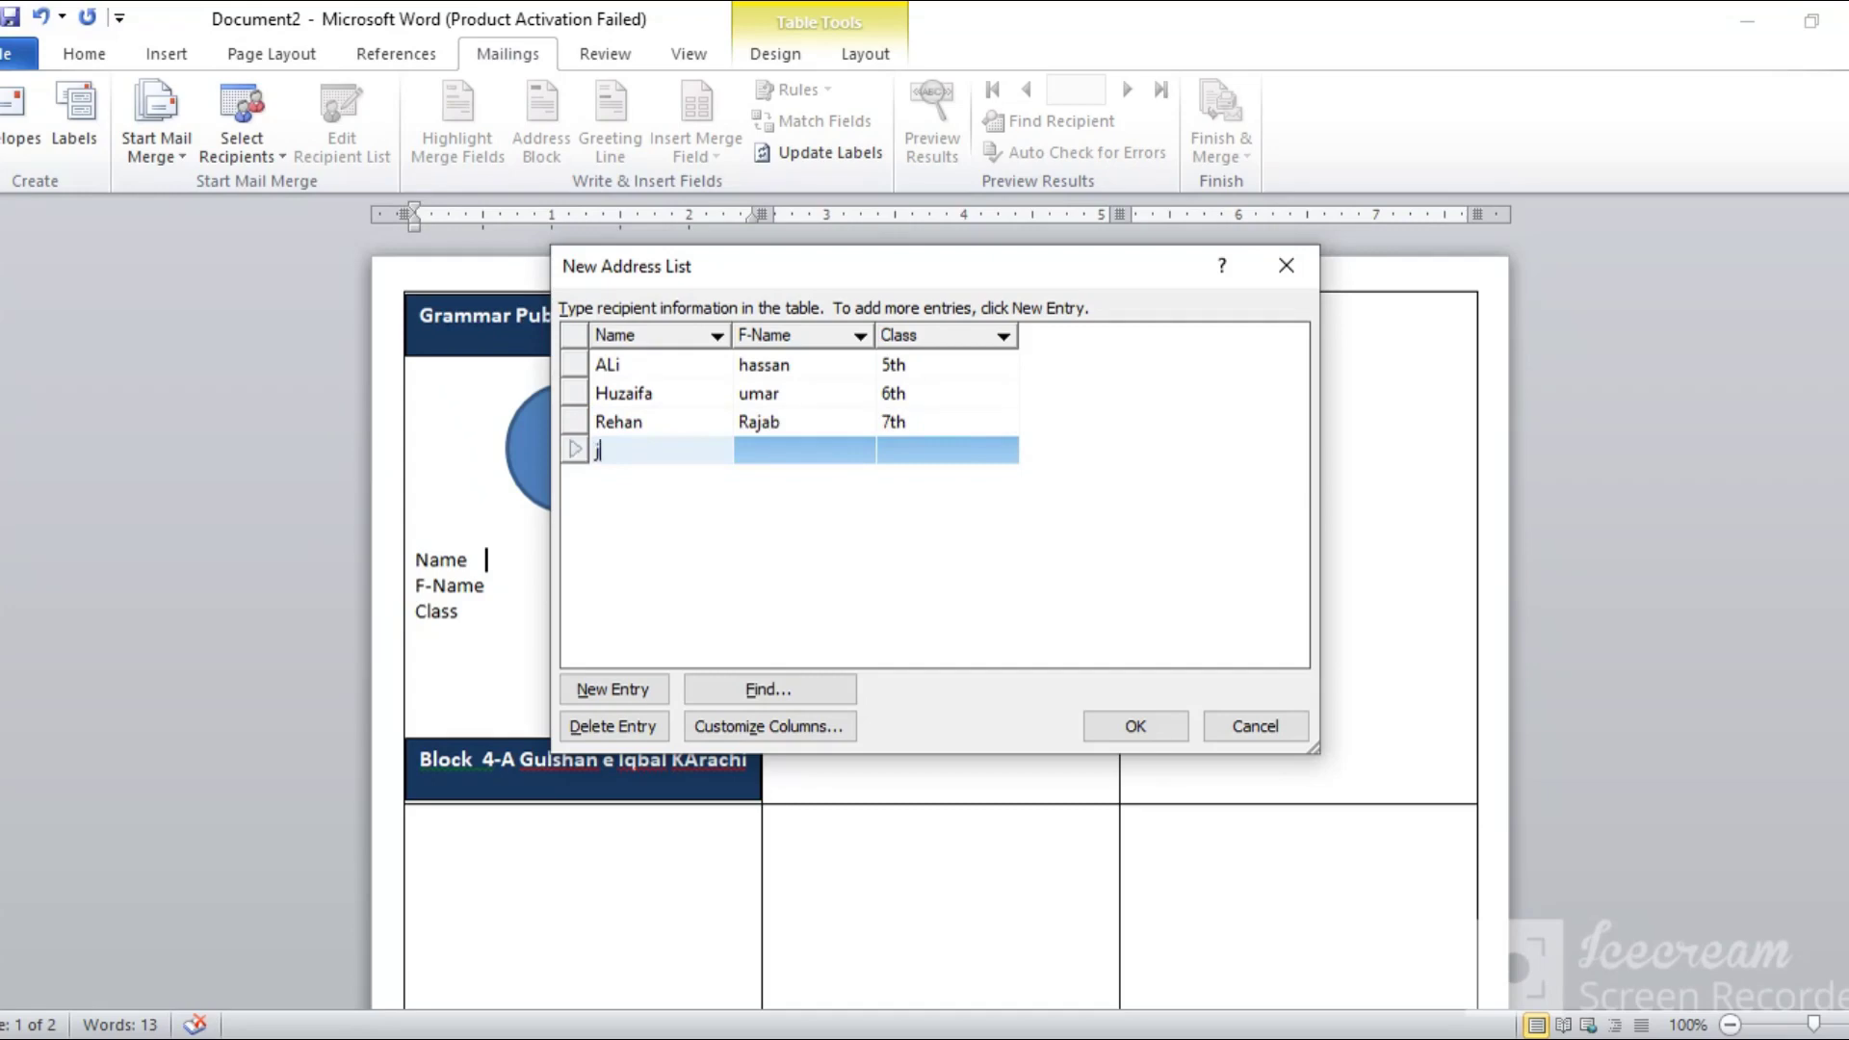
text(unaid)
key(Tab)
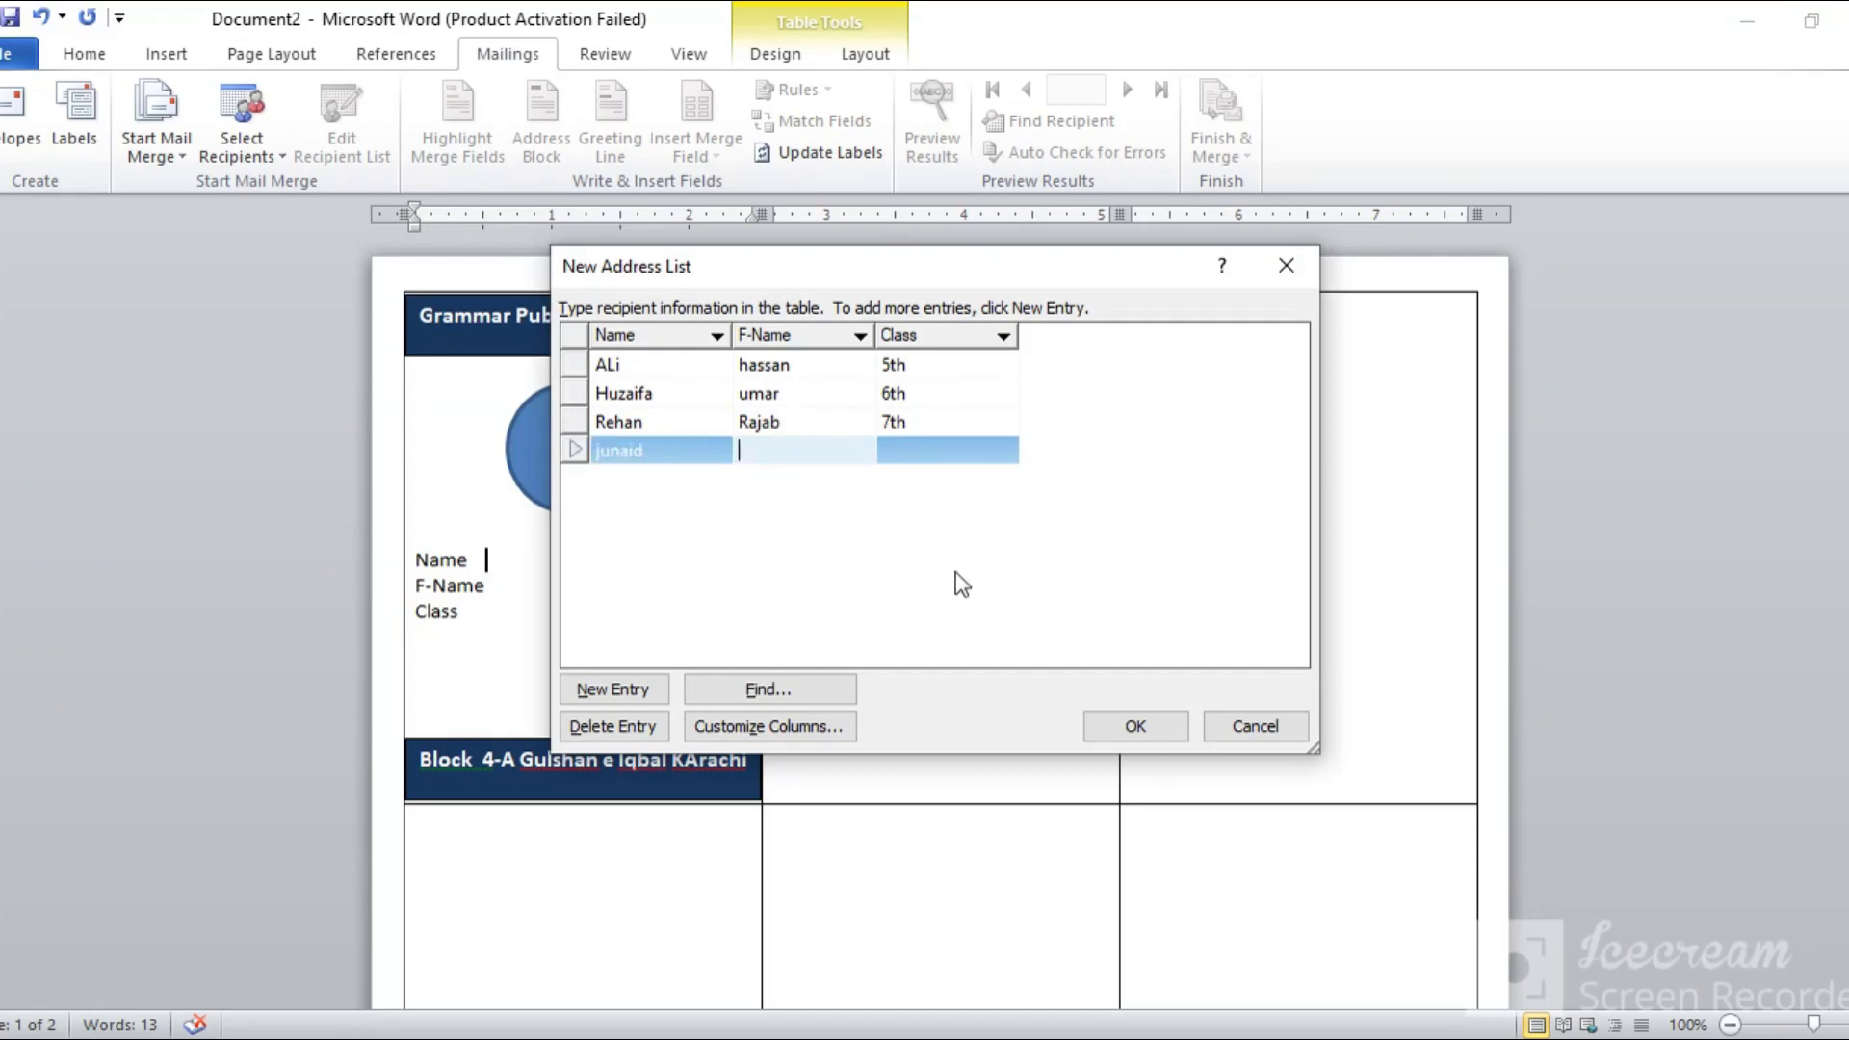
text(asf)
key(BackSpace)
key(BackSpace)
key(BackSpace)
text(abi)
key(Tab)
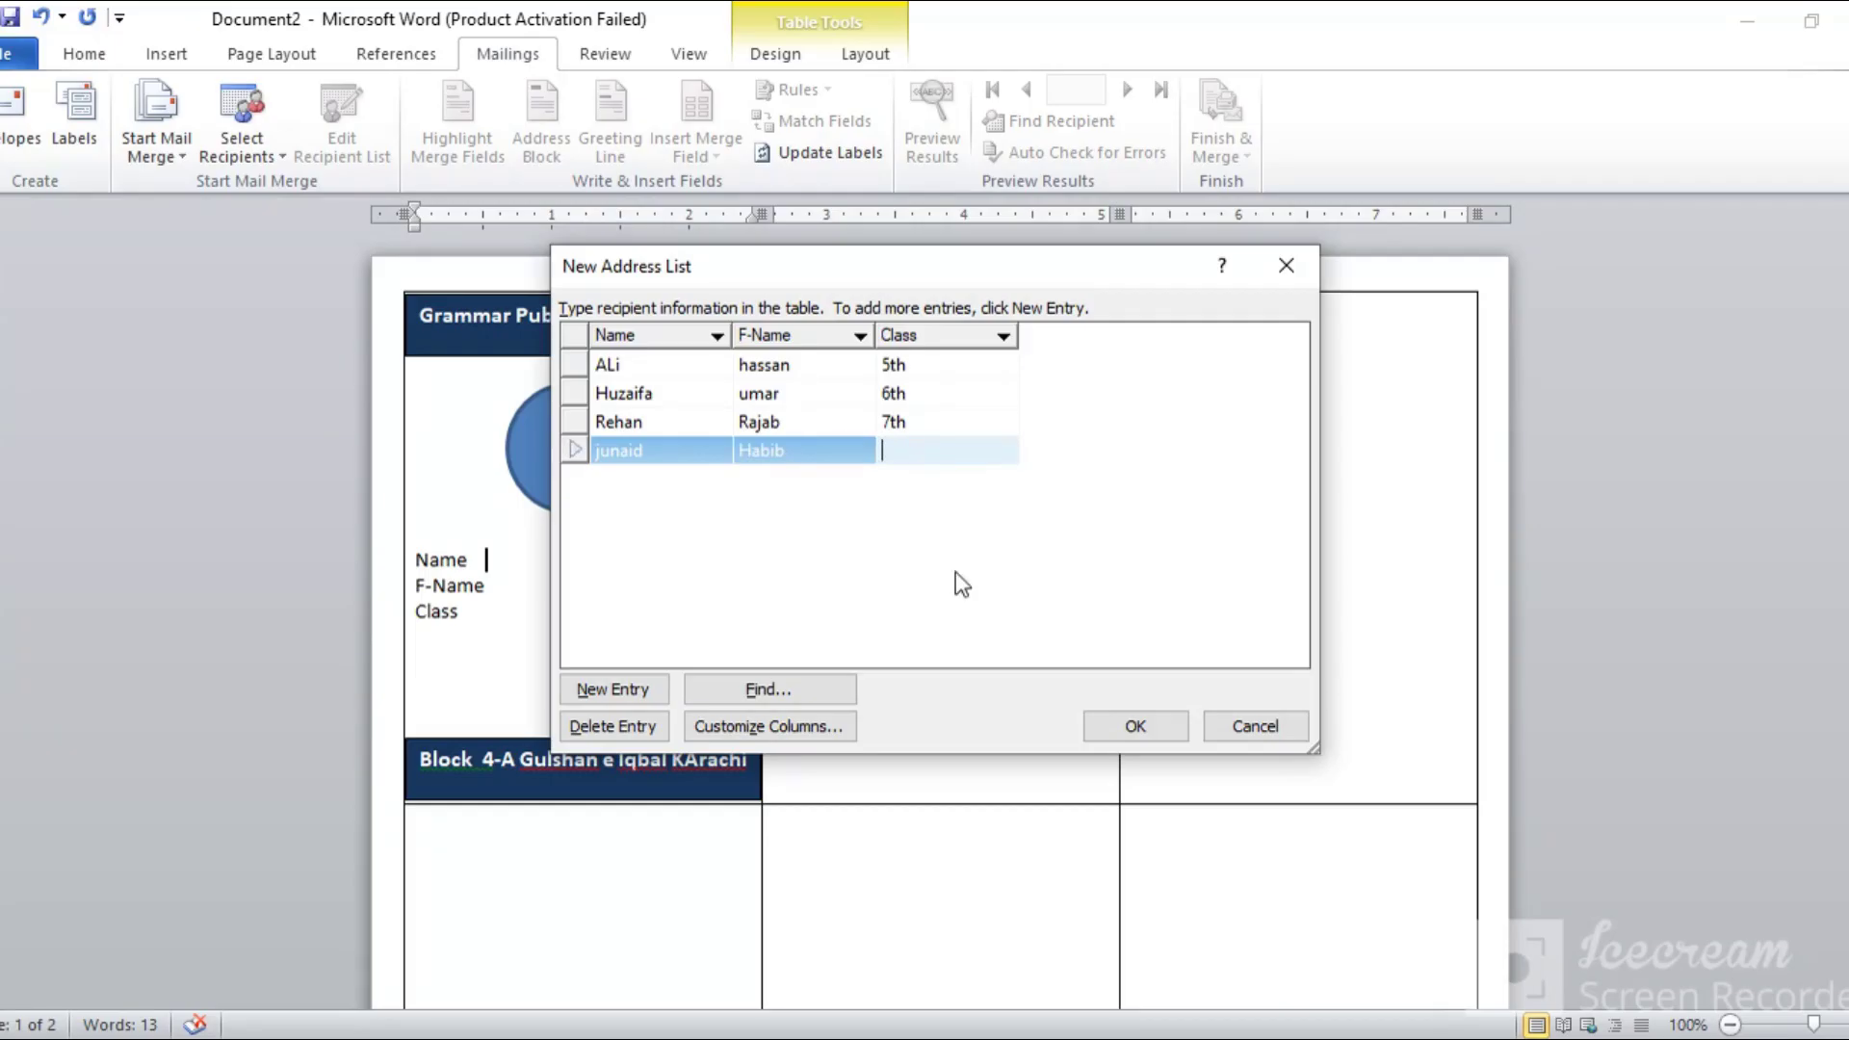
text(7th)
key(Tab)
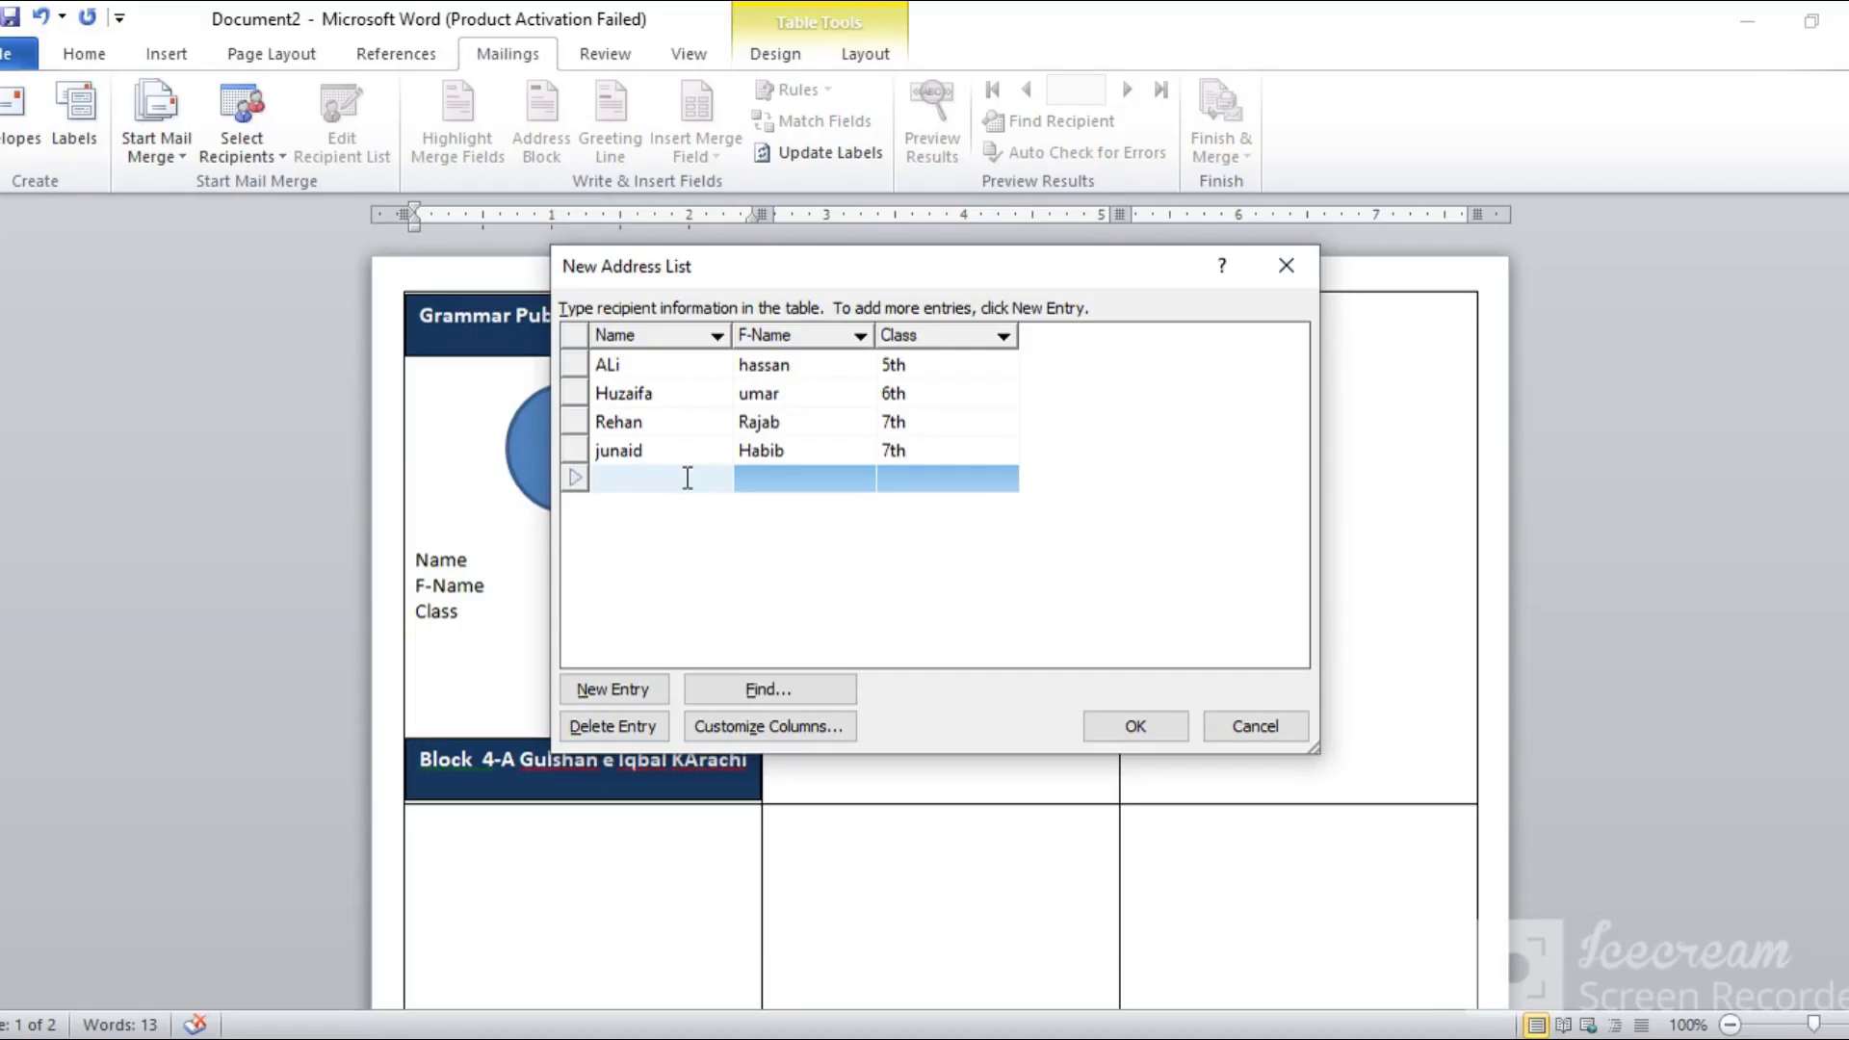
- Start a fifth entry with the student's name, then father's name followed by 7th
text(Siddi)
text(q)
key(Tab)
text(Kh)
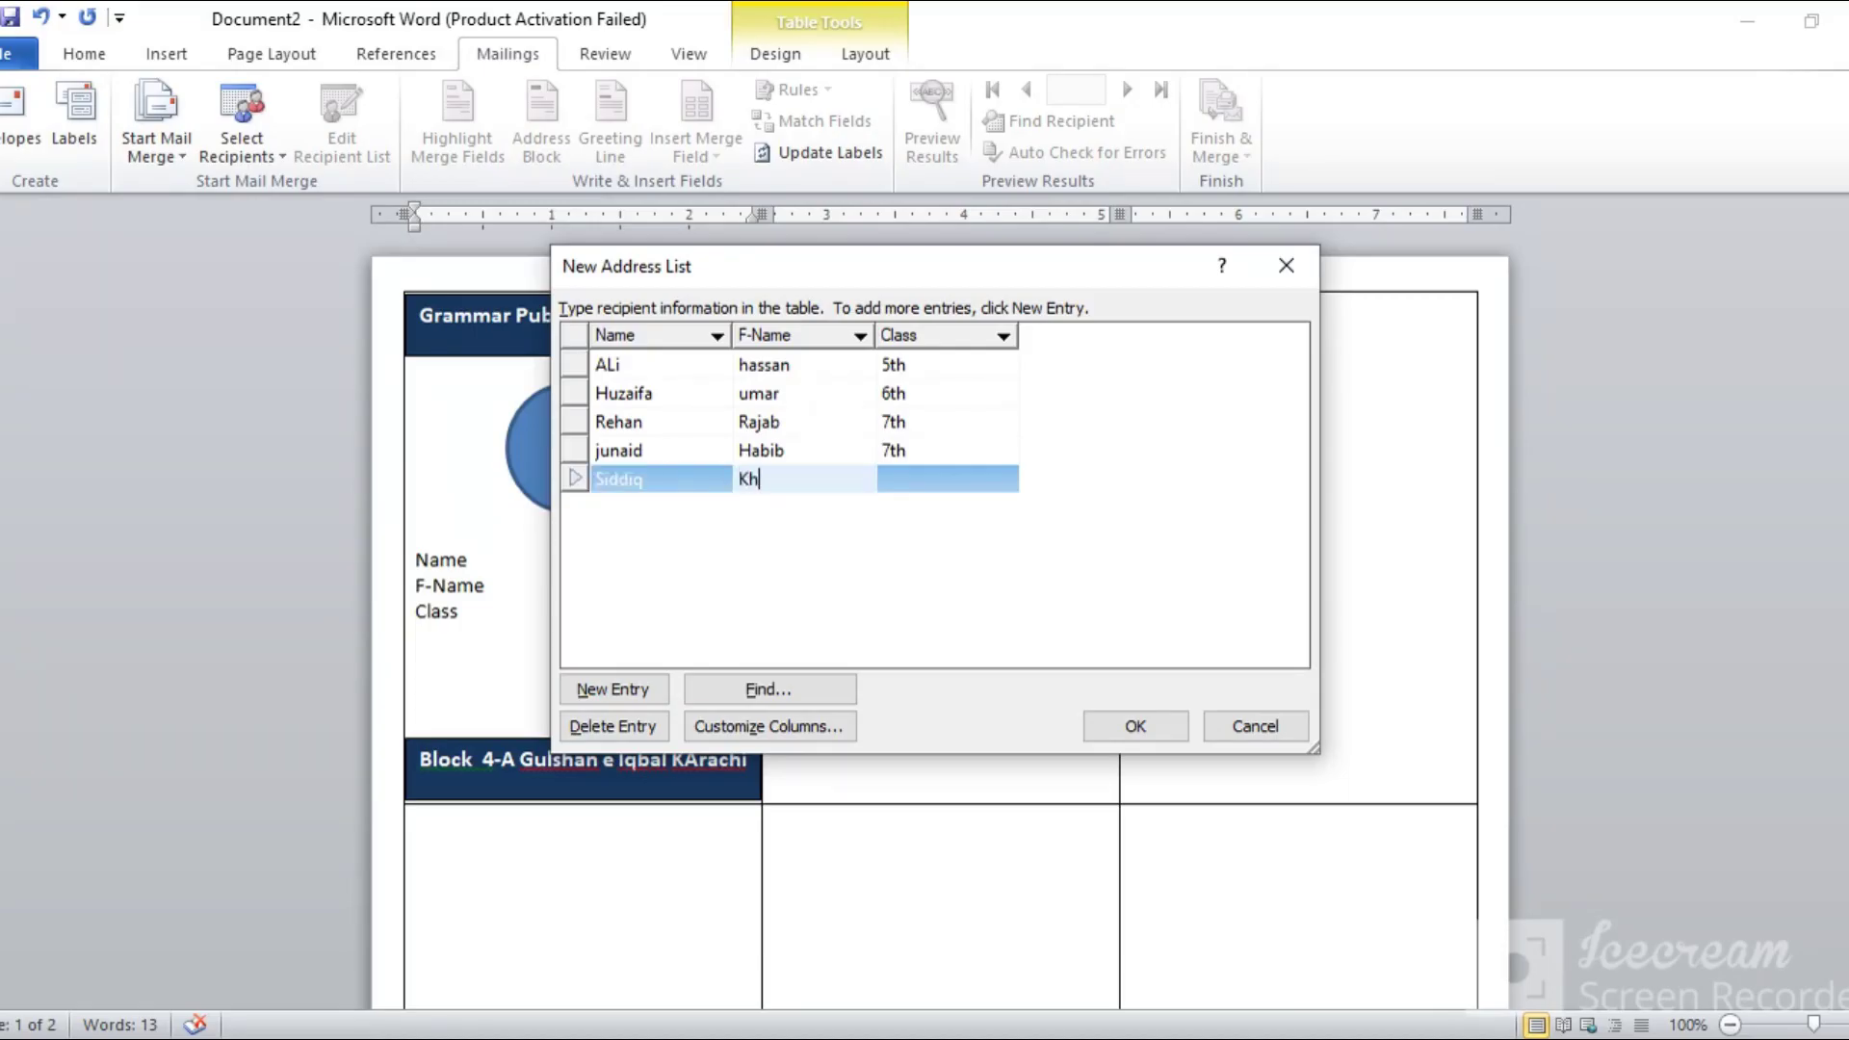
text(alid)
text(7th)
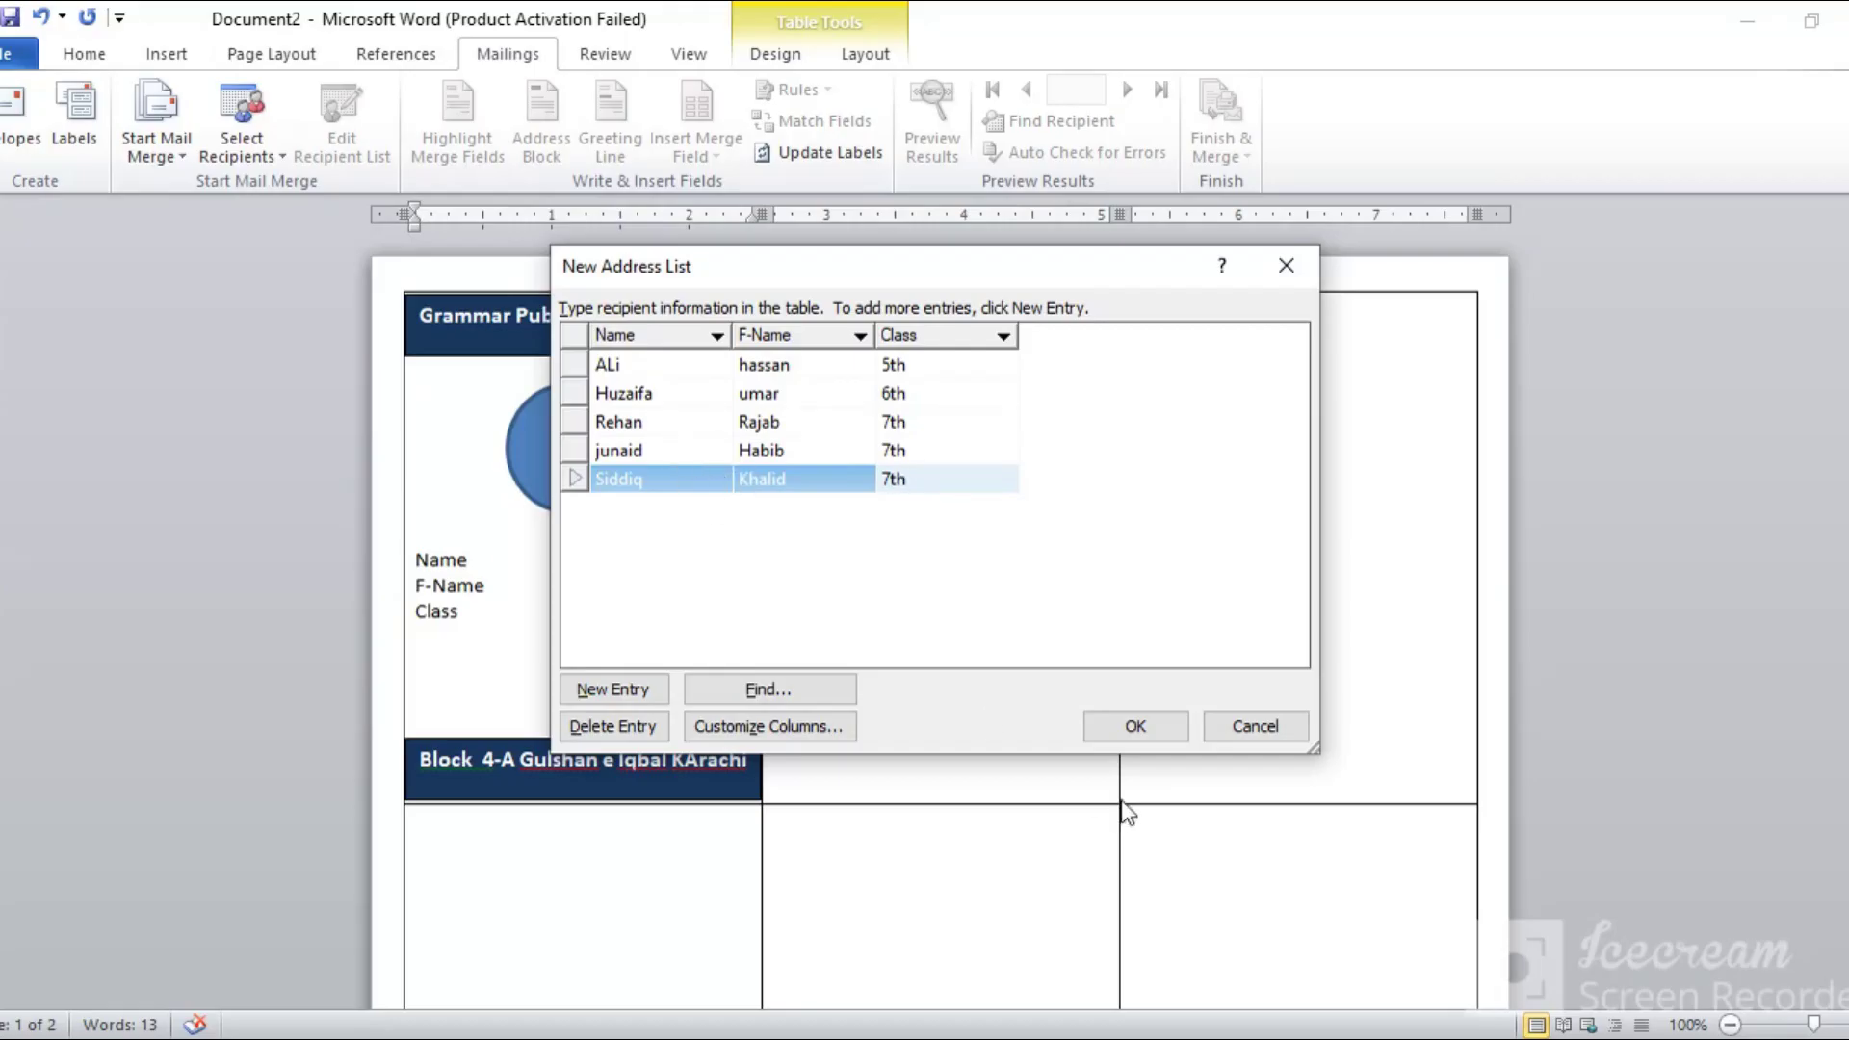
- Save the finished recipient list to the Desktop as 'list4'
click(1136, 728)
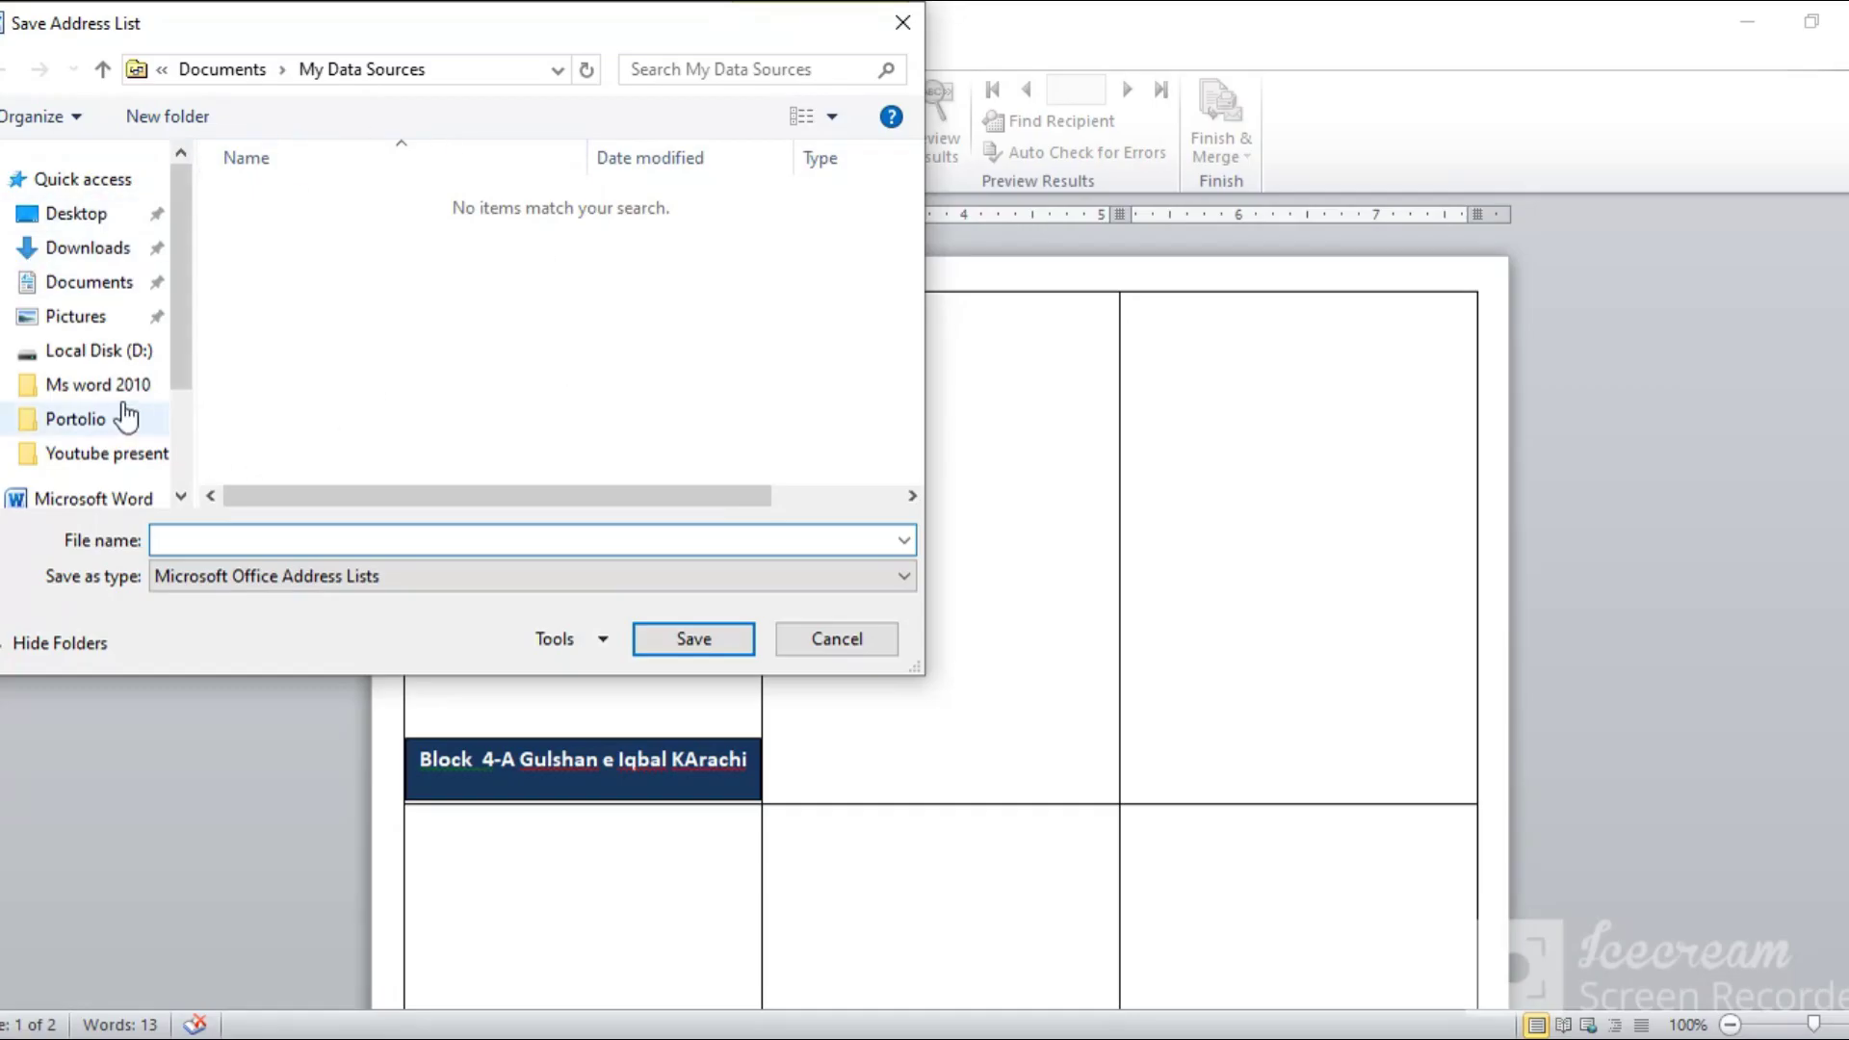
click(85, 214)
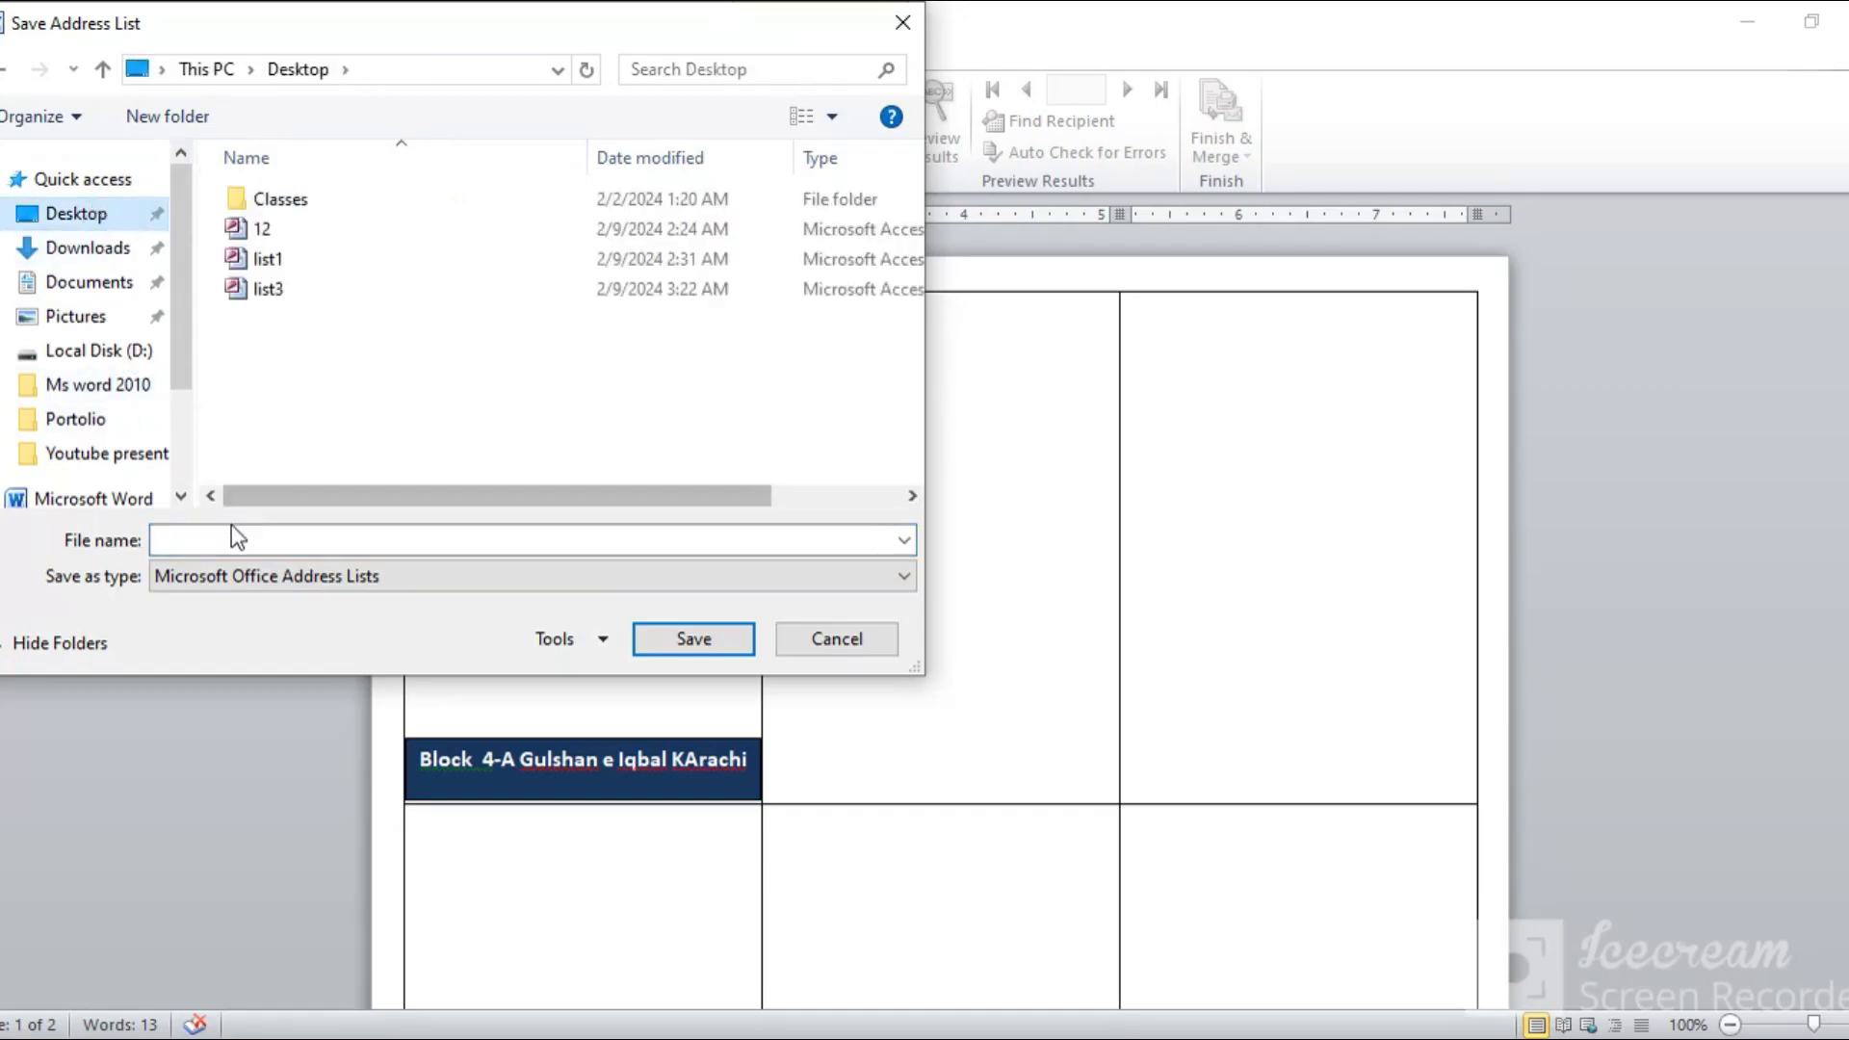
text(list)
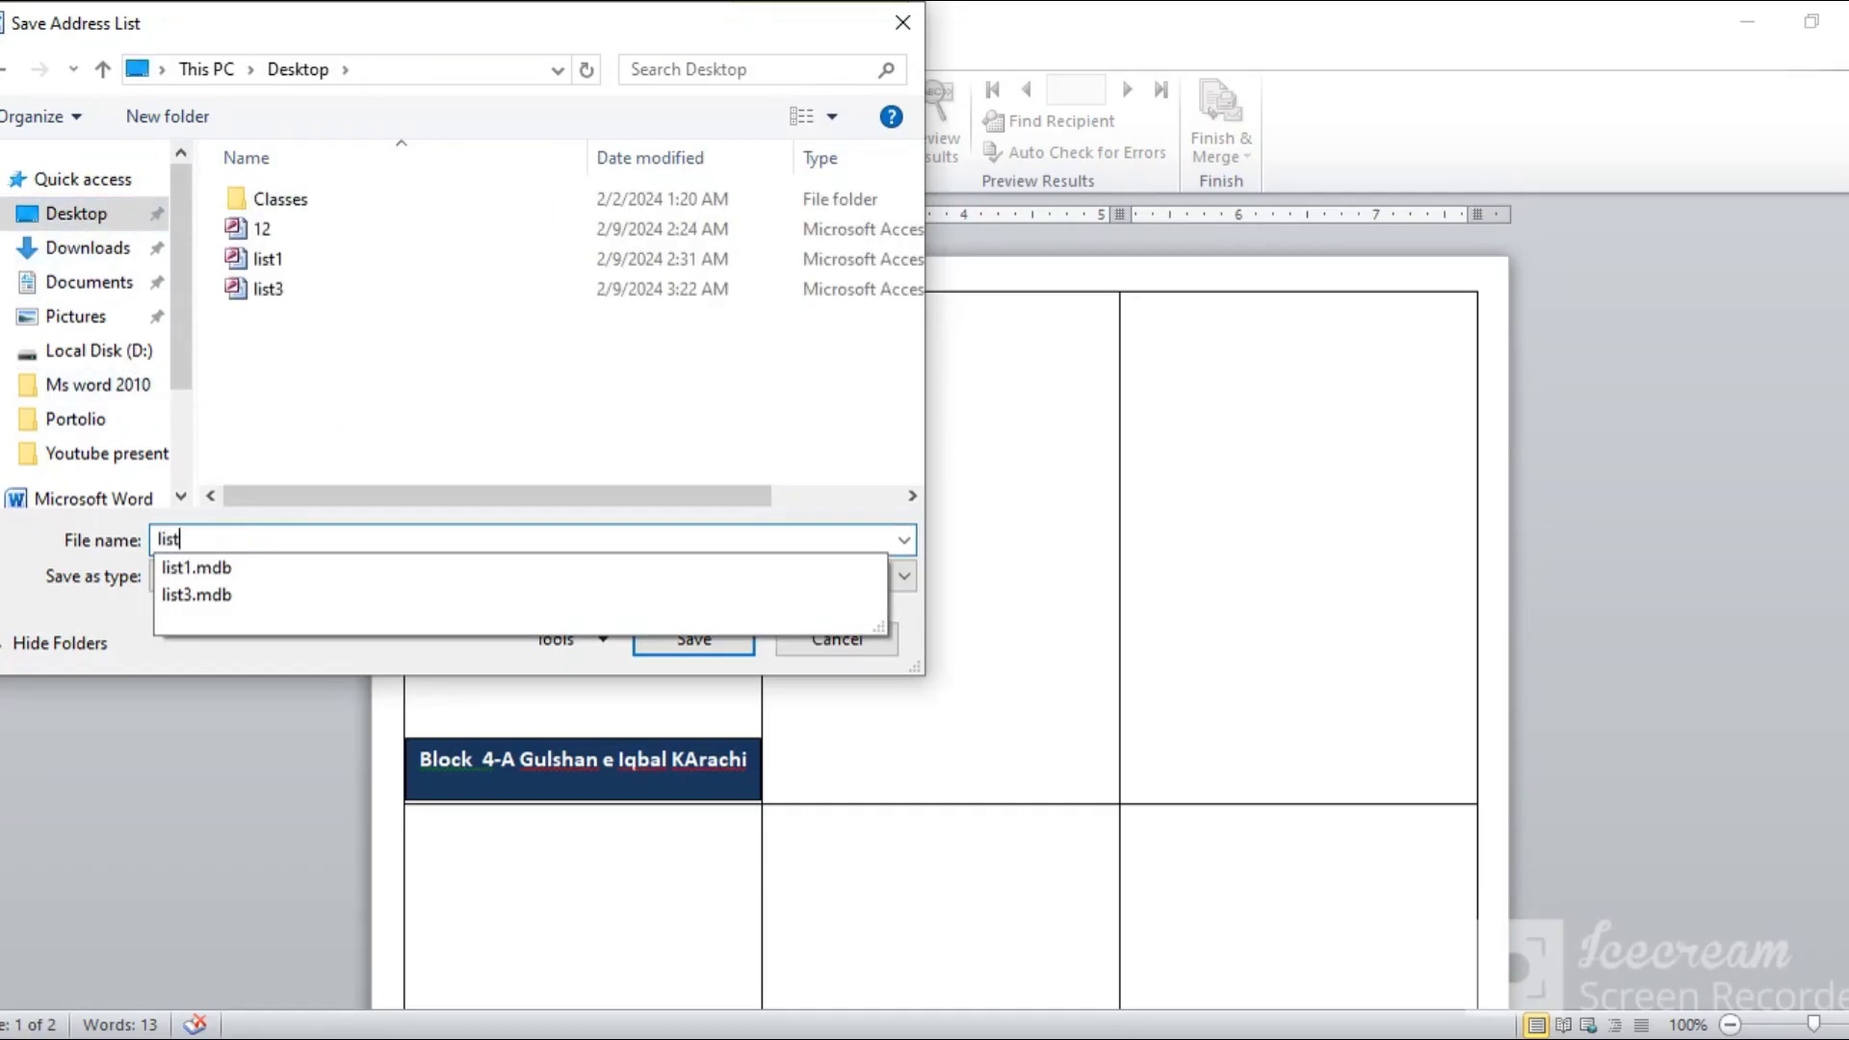
text(4)
key(Return)
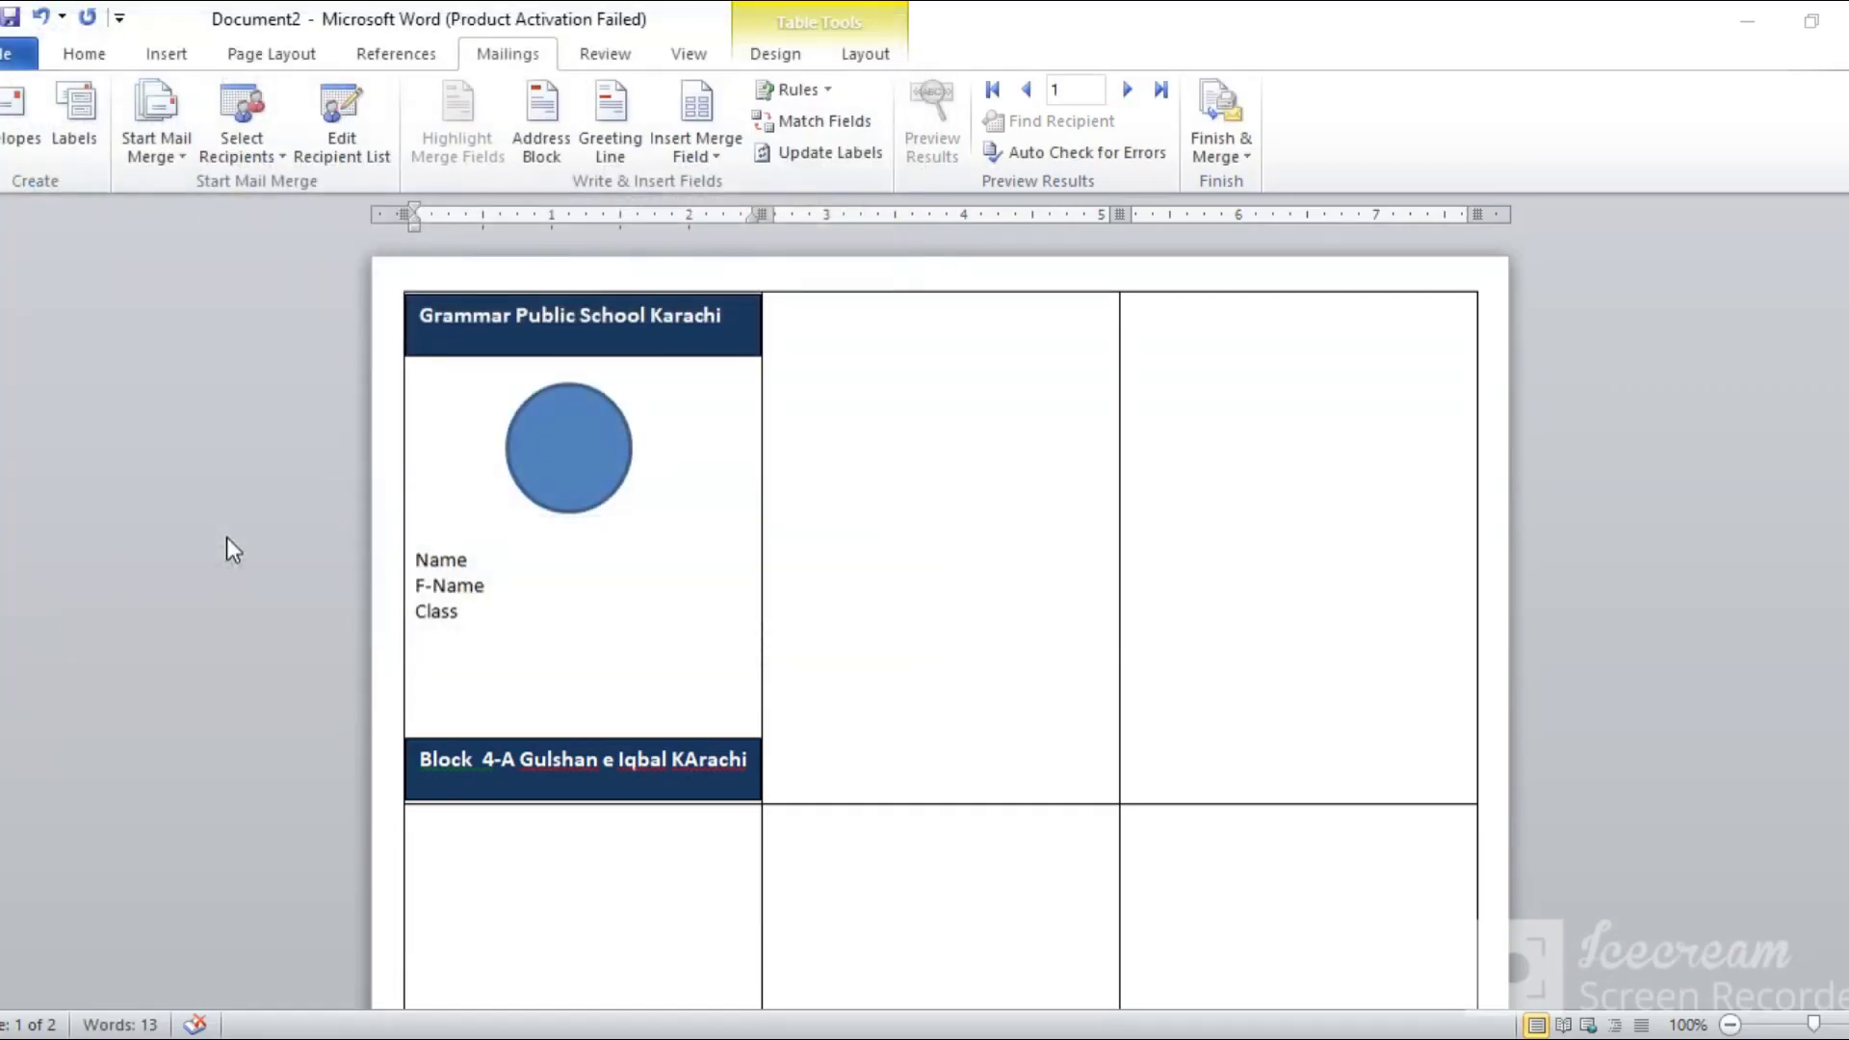
- Insert the «Name», «FName» and «Class» merge fields after their labels on the first card
click(725, 157)
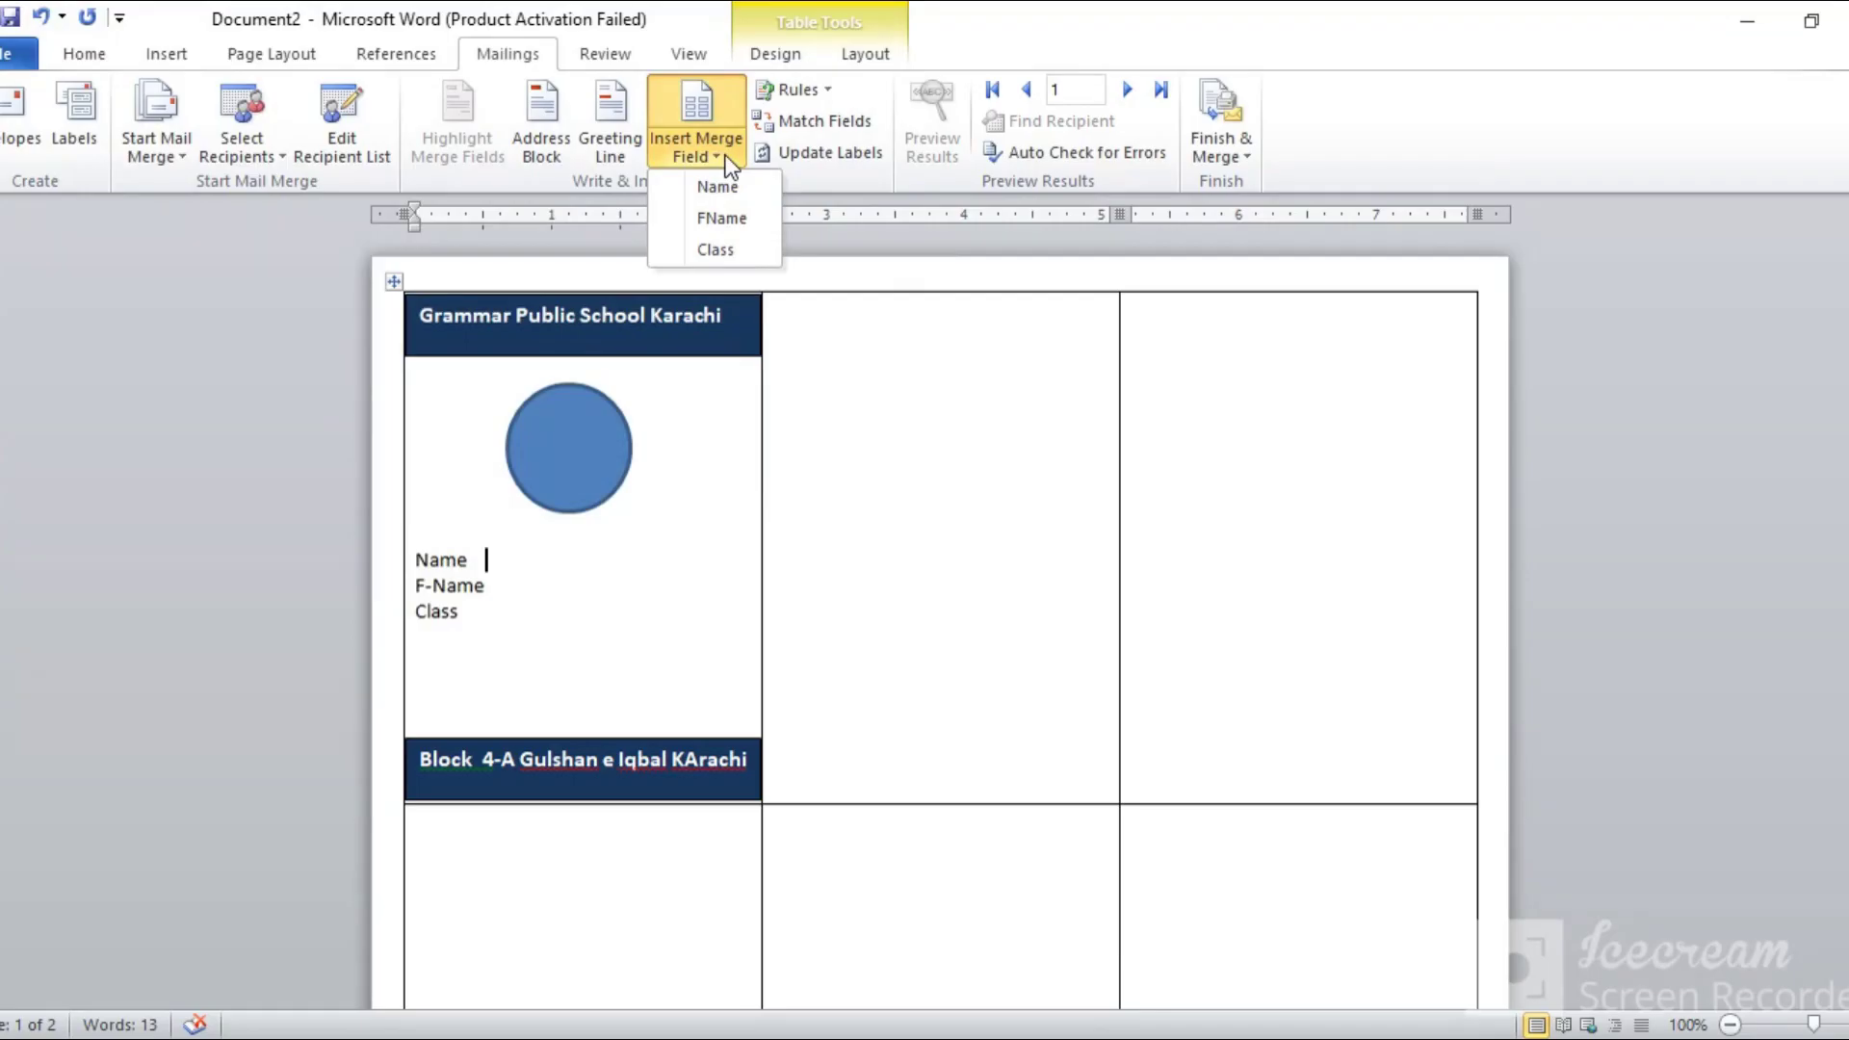
click(732, 189)
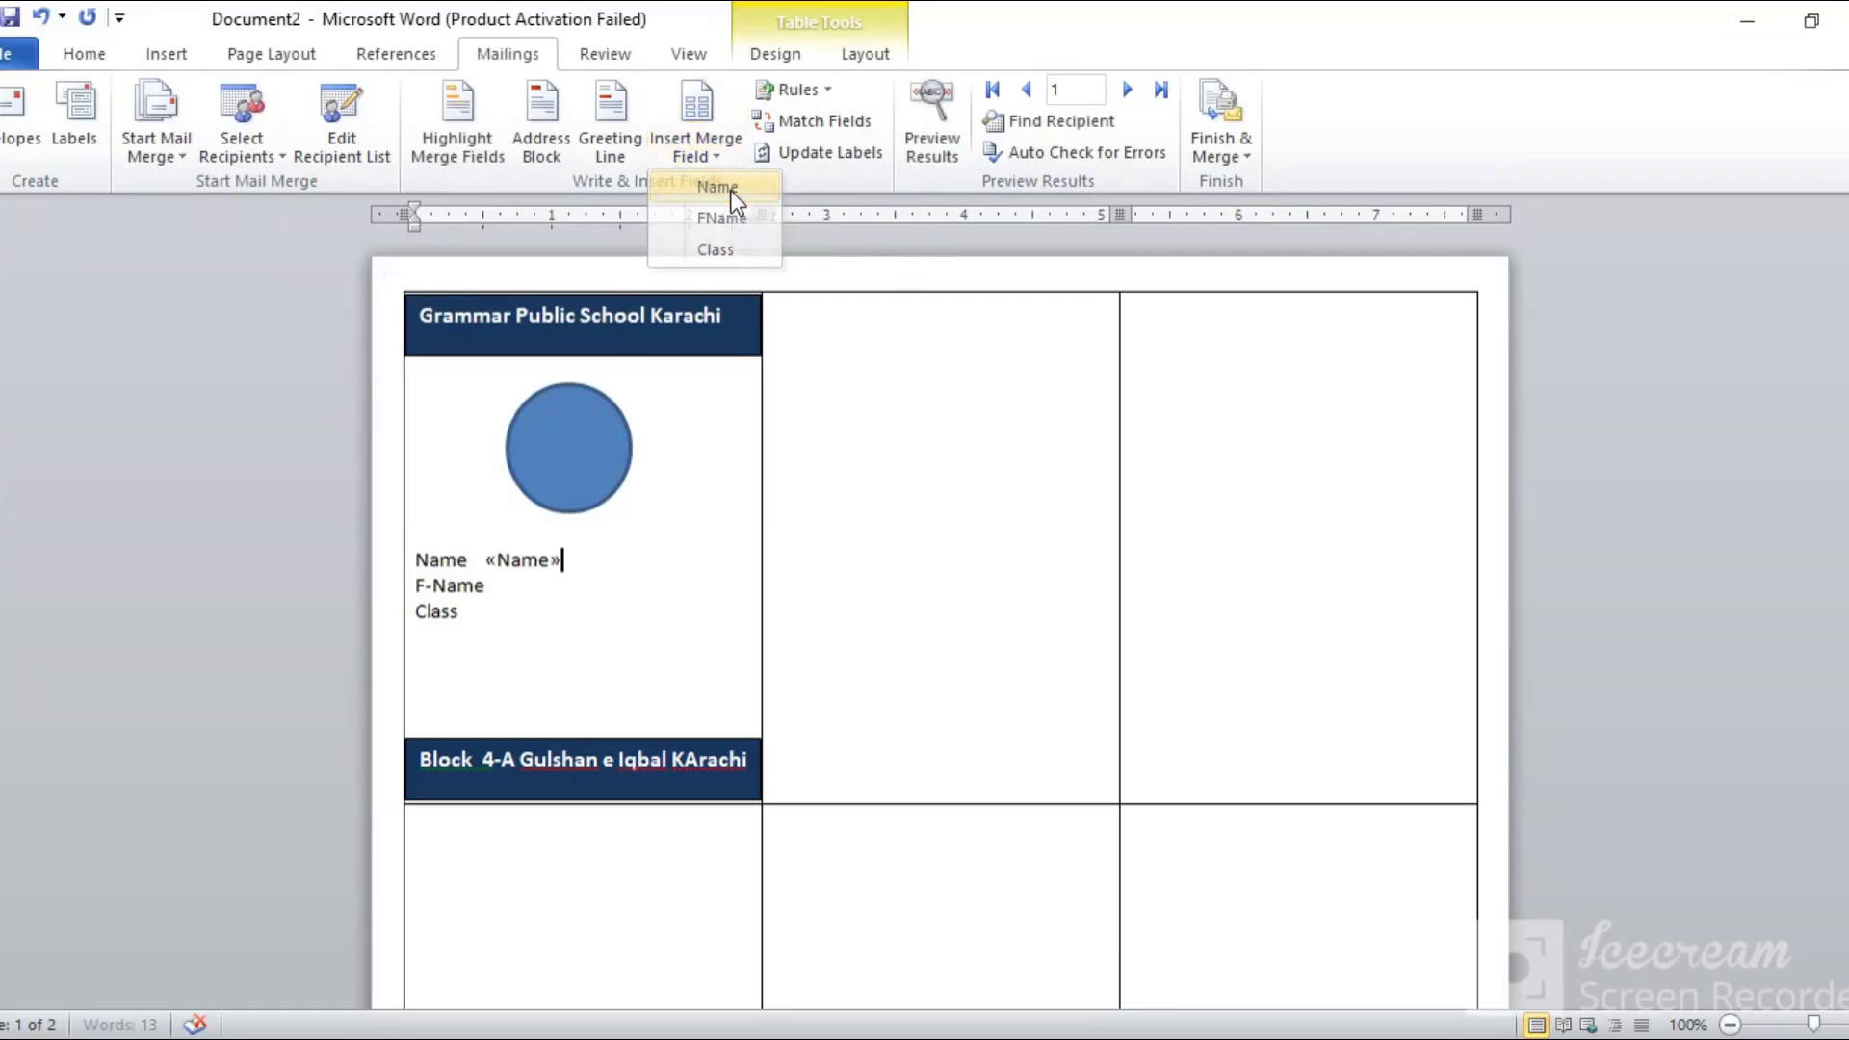
click(515, 587)
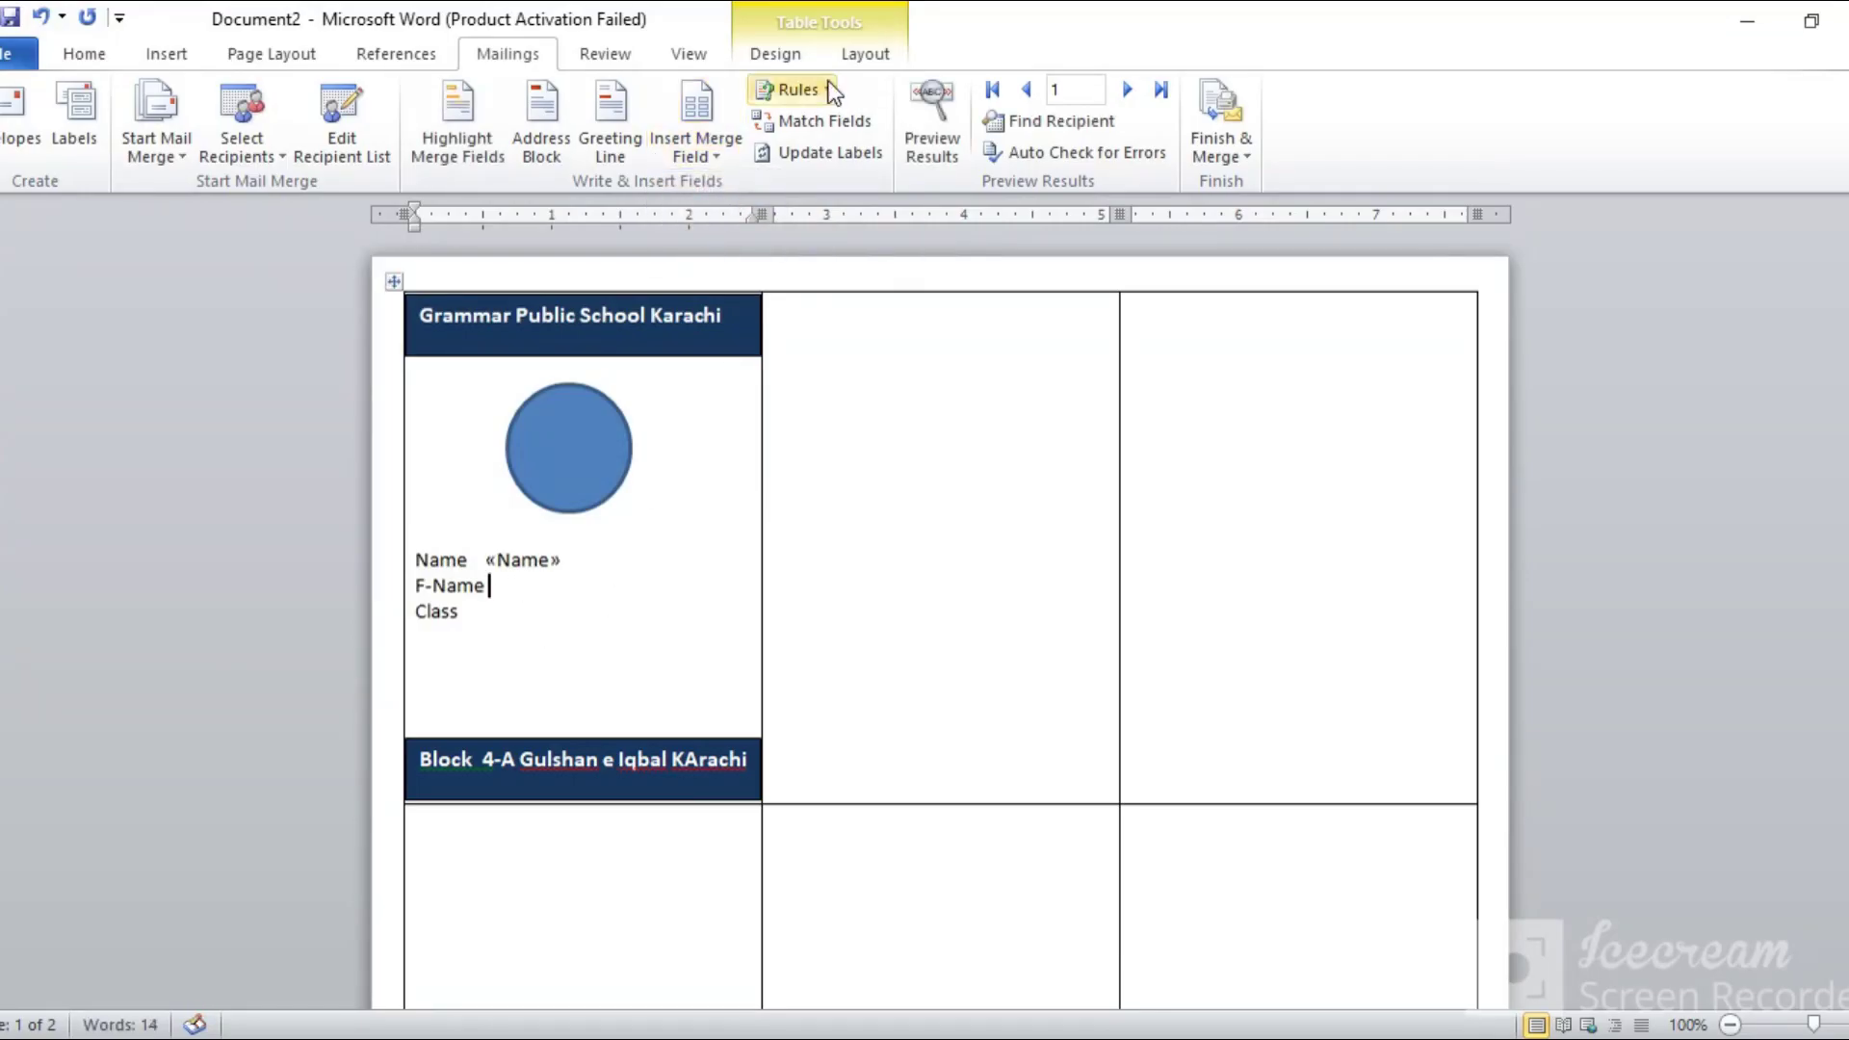
click(721, 154)
click(732, 217)
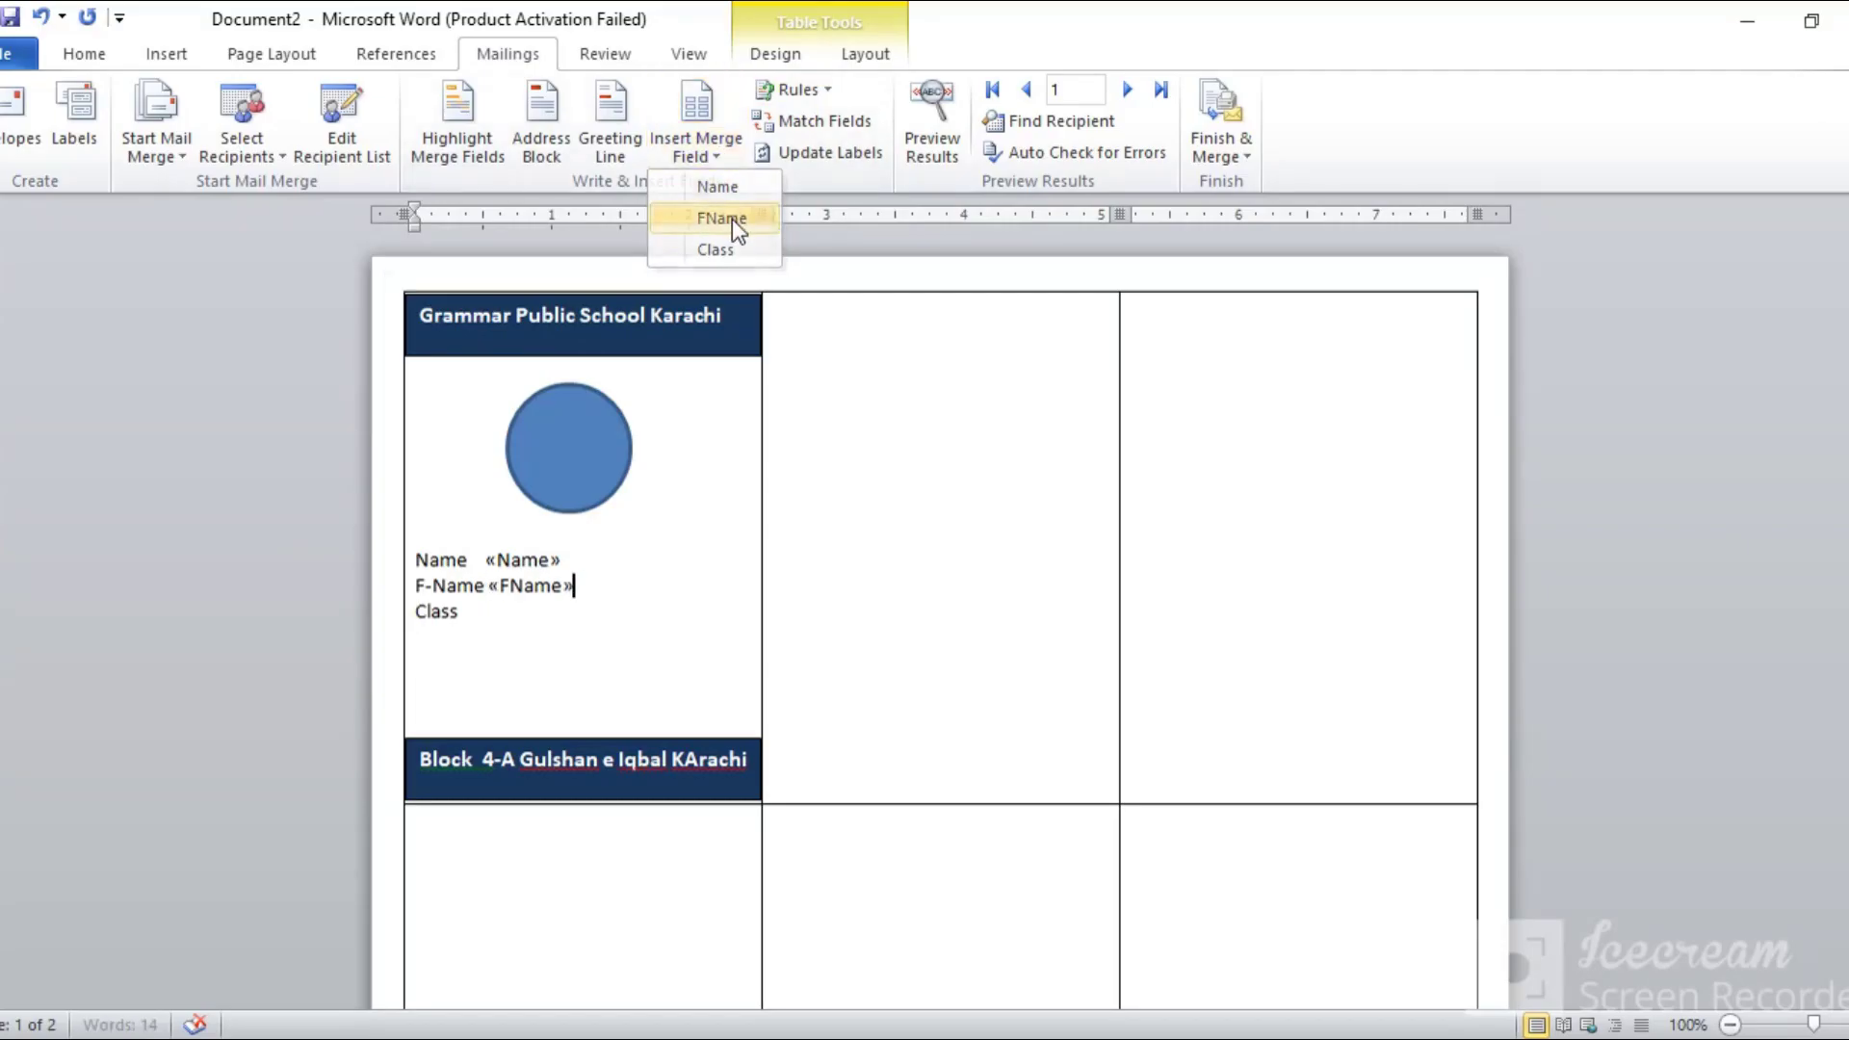
click(497, 621)
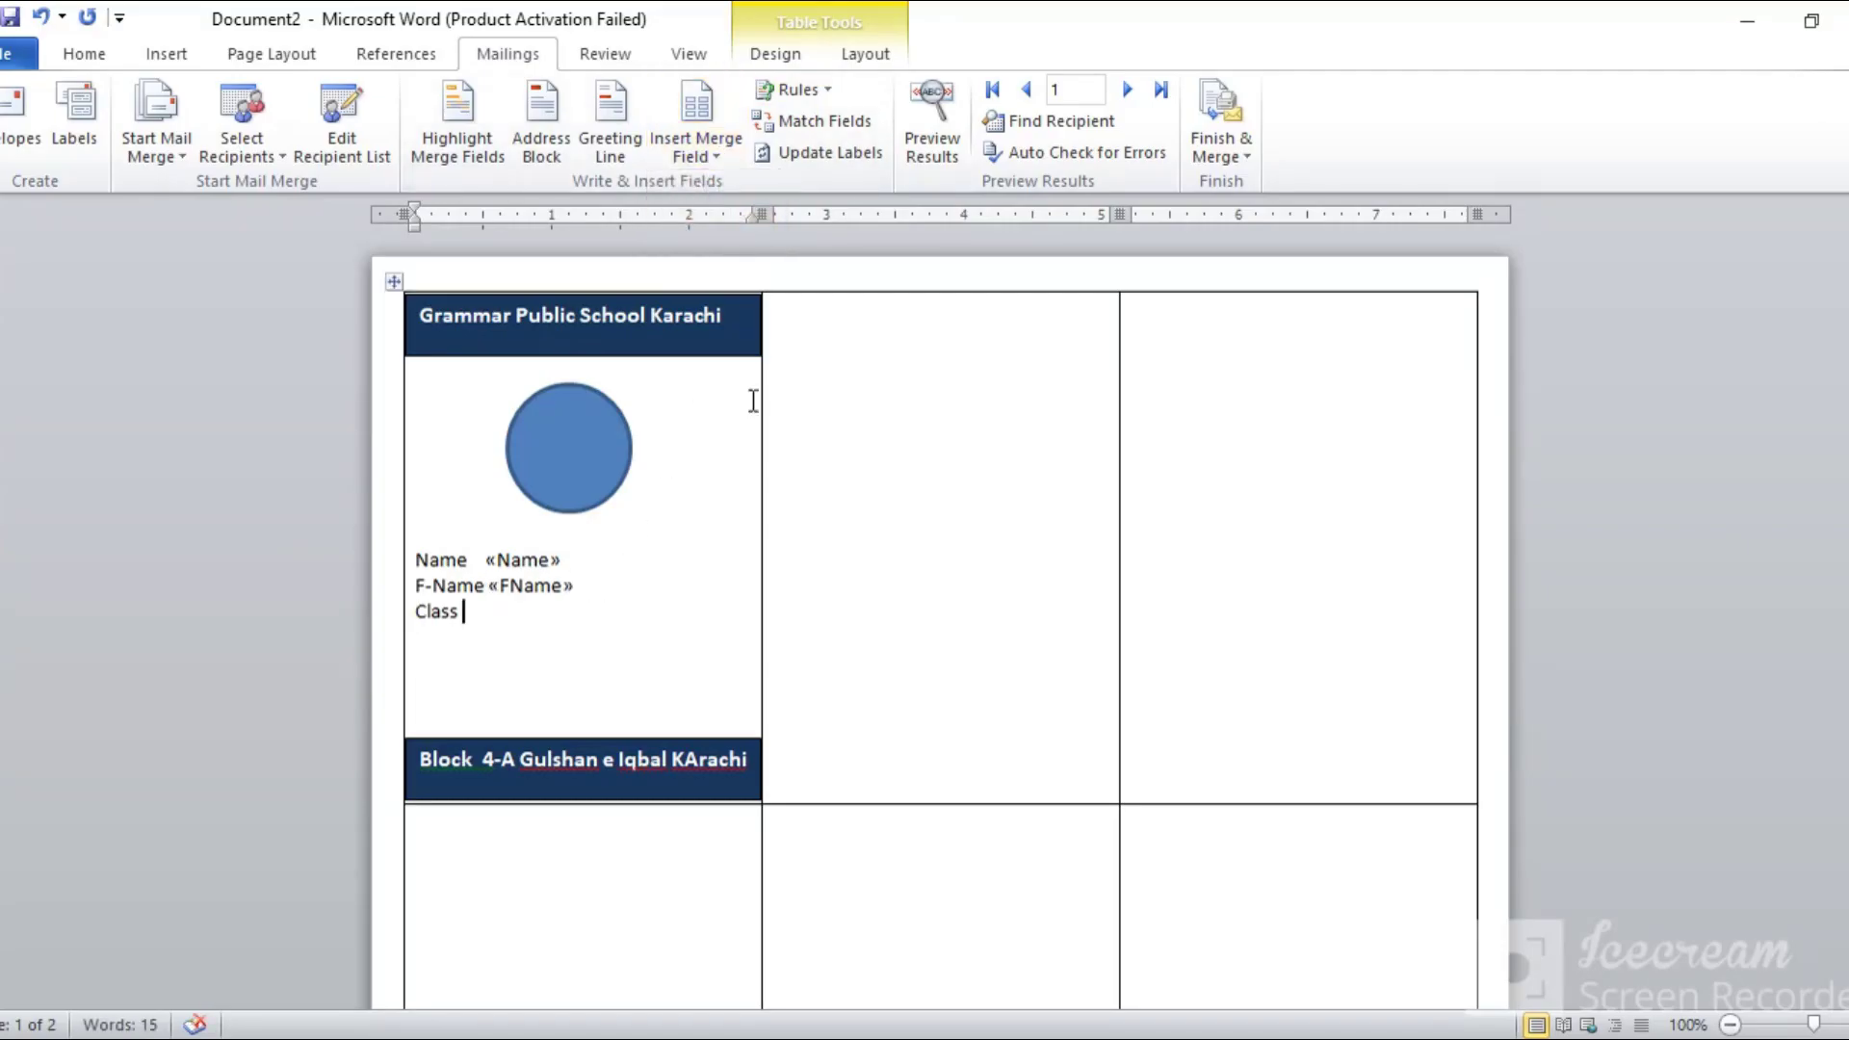
click(694, 159)
click(715, 250)
- Update Labels to copy the first card's layout, then scroll through the sheet to check
click(821, 154)
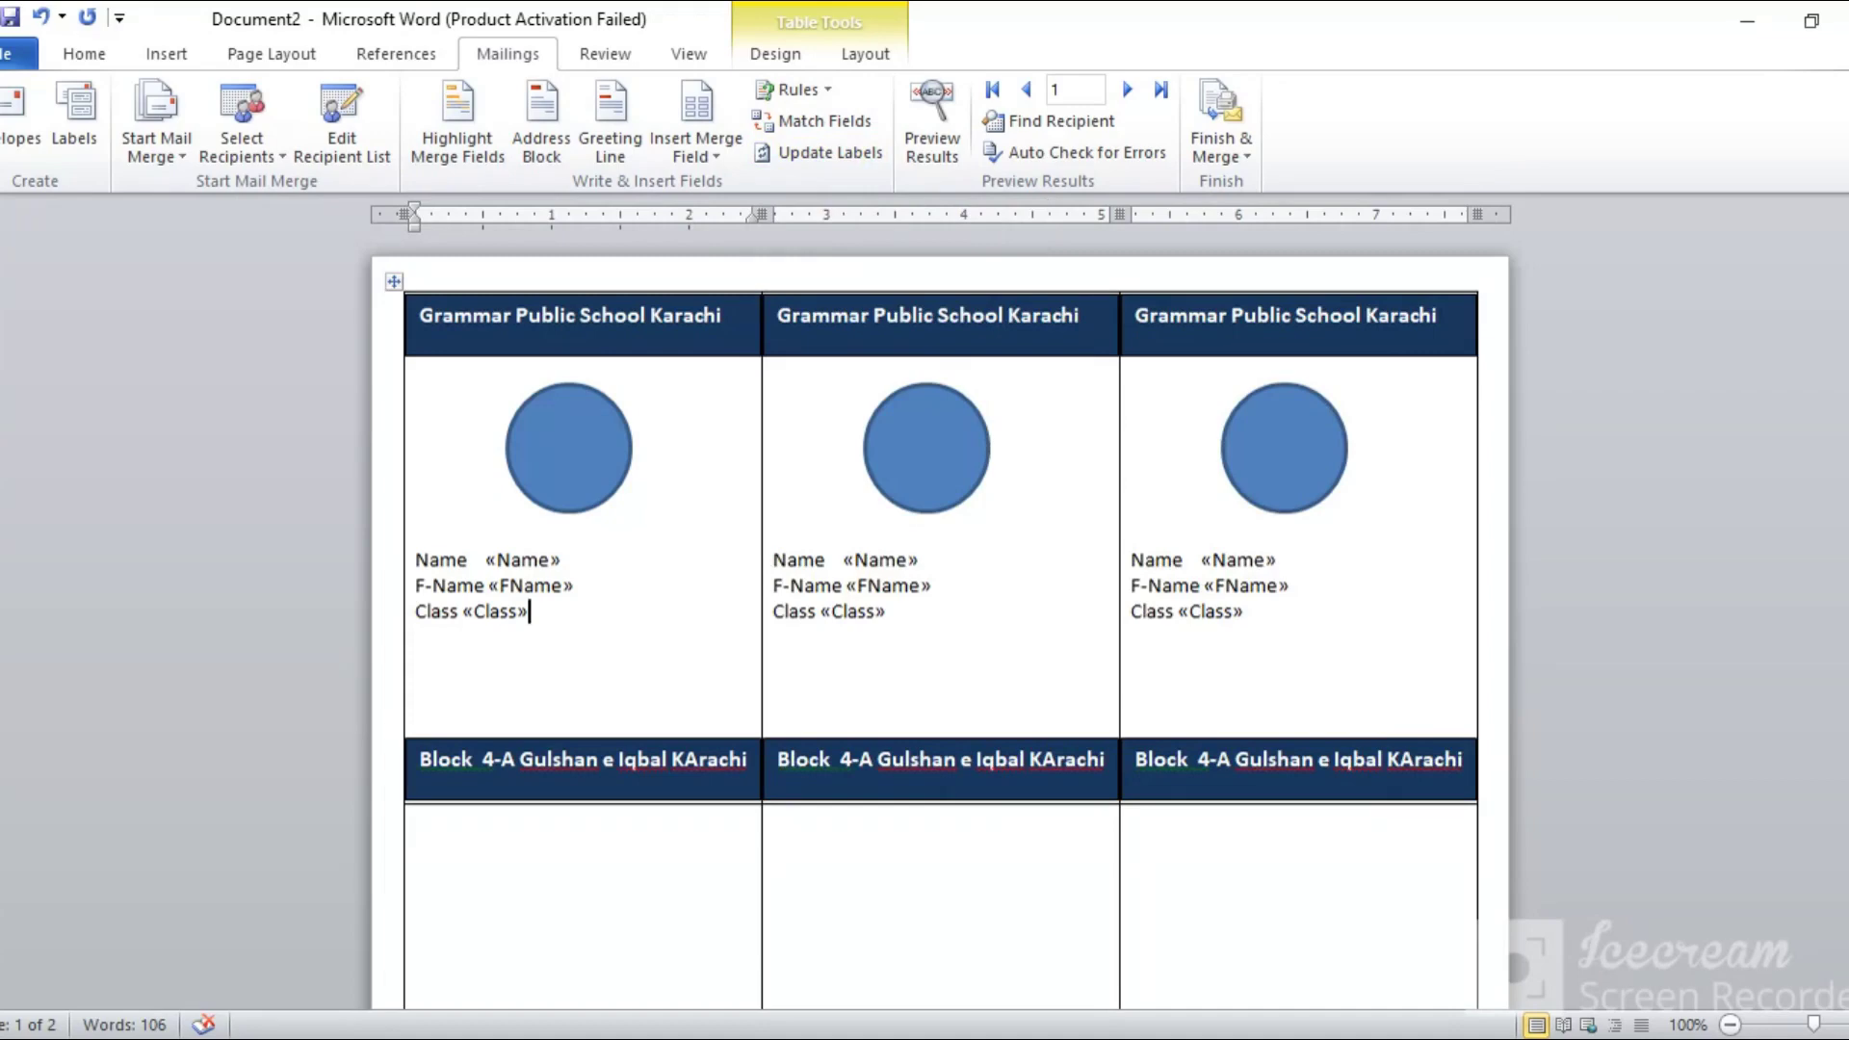
scroll(934, 616, down, 5)
scroll(934, 616, down, 5)
scroll(935, 616, down, 5)
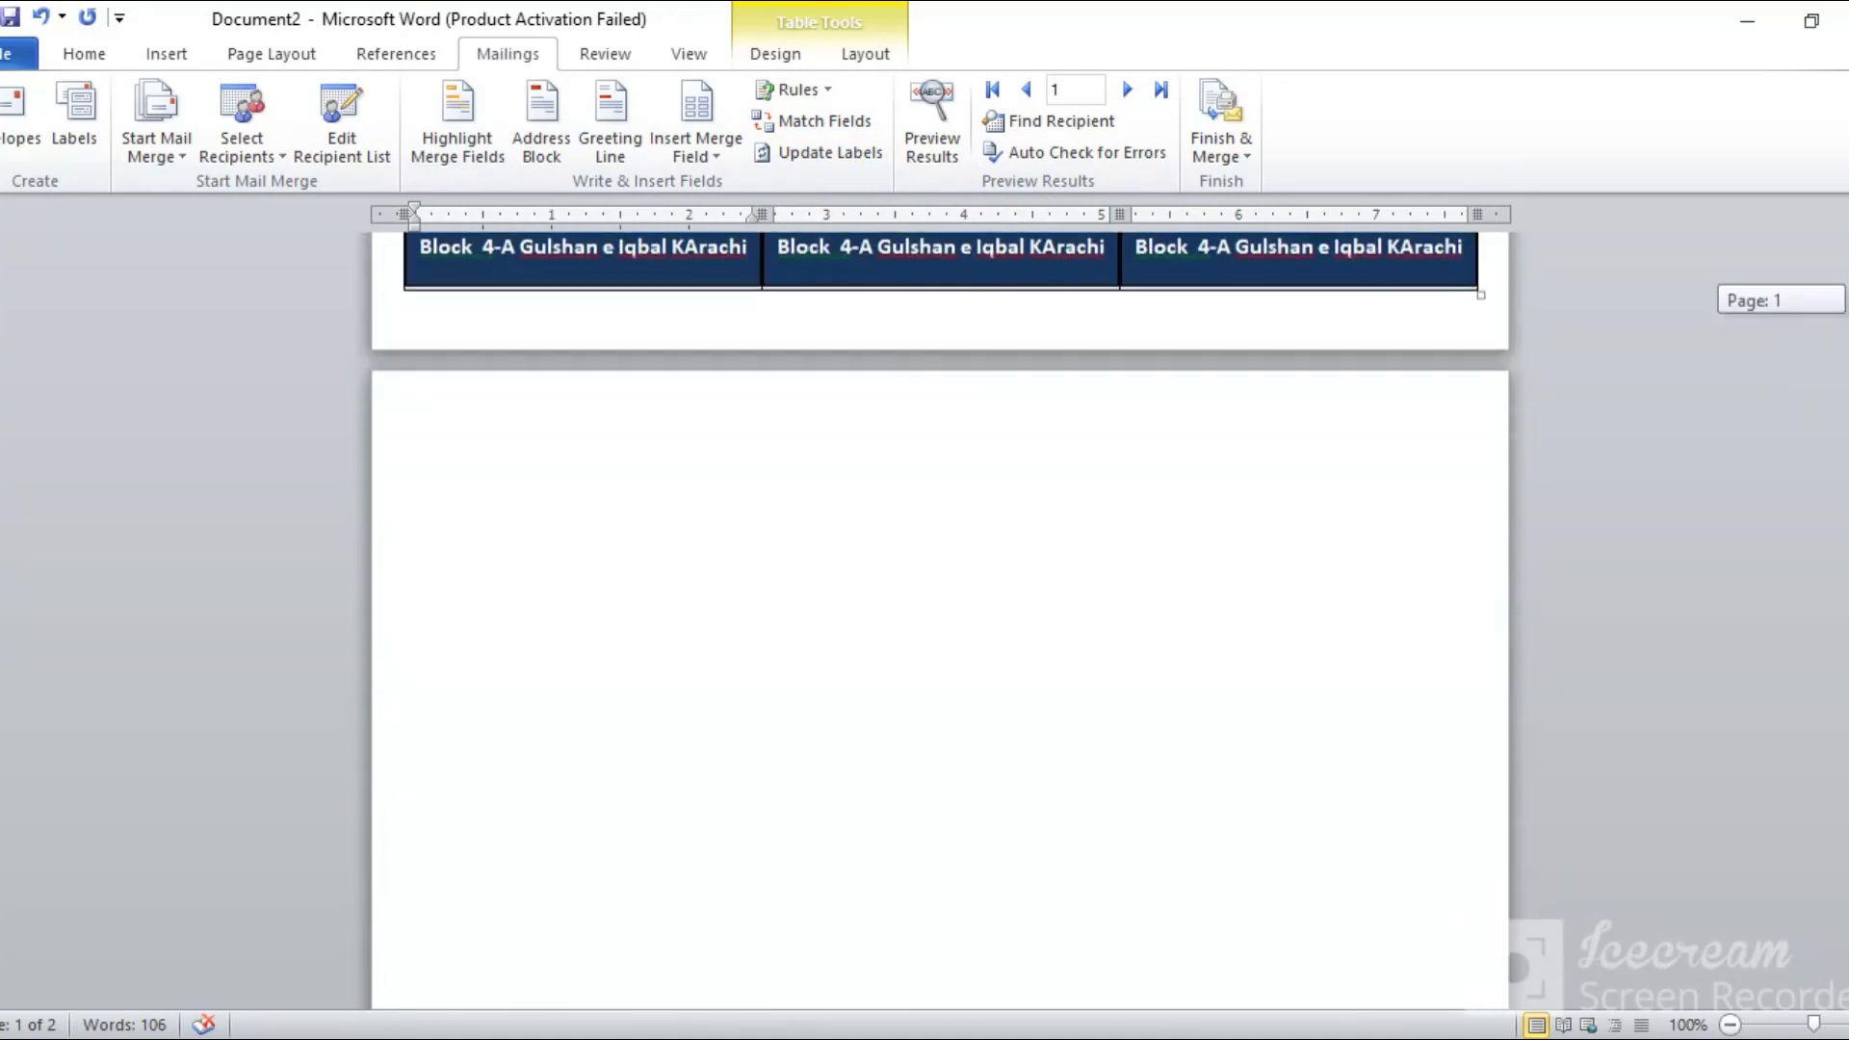
scroll(939, 616, down, 3)
scroll(940, 617, down, 3)
scroll(940, 617, down, 3)
scroll(940, 617, down, 1)
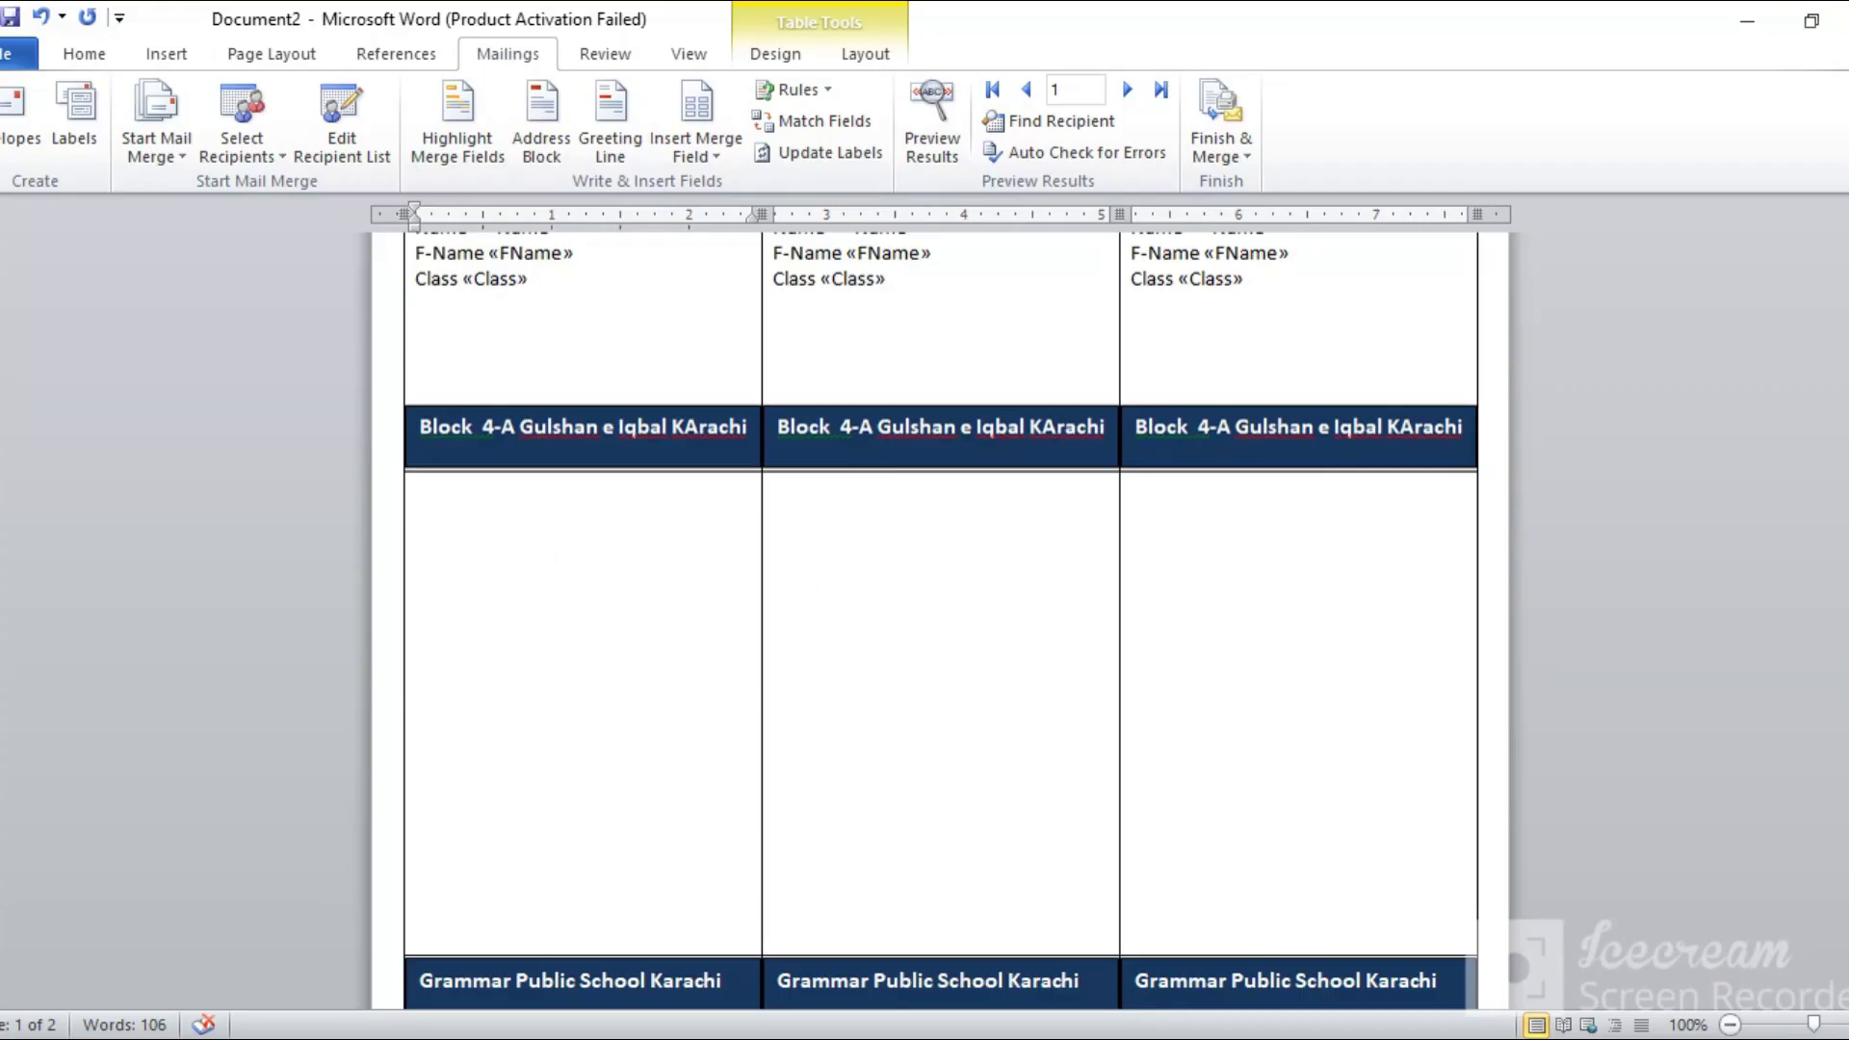
scroll(940, 617, down, 9)
scroll(940, 617, down, 1)
scroll(940, 616, up, 4)
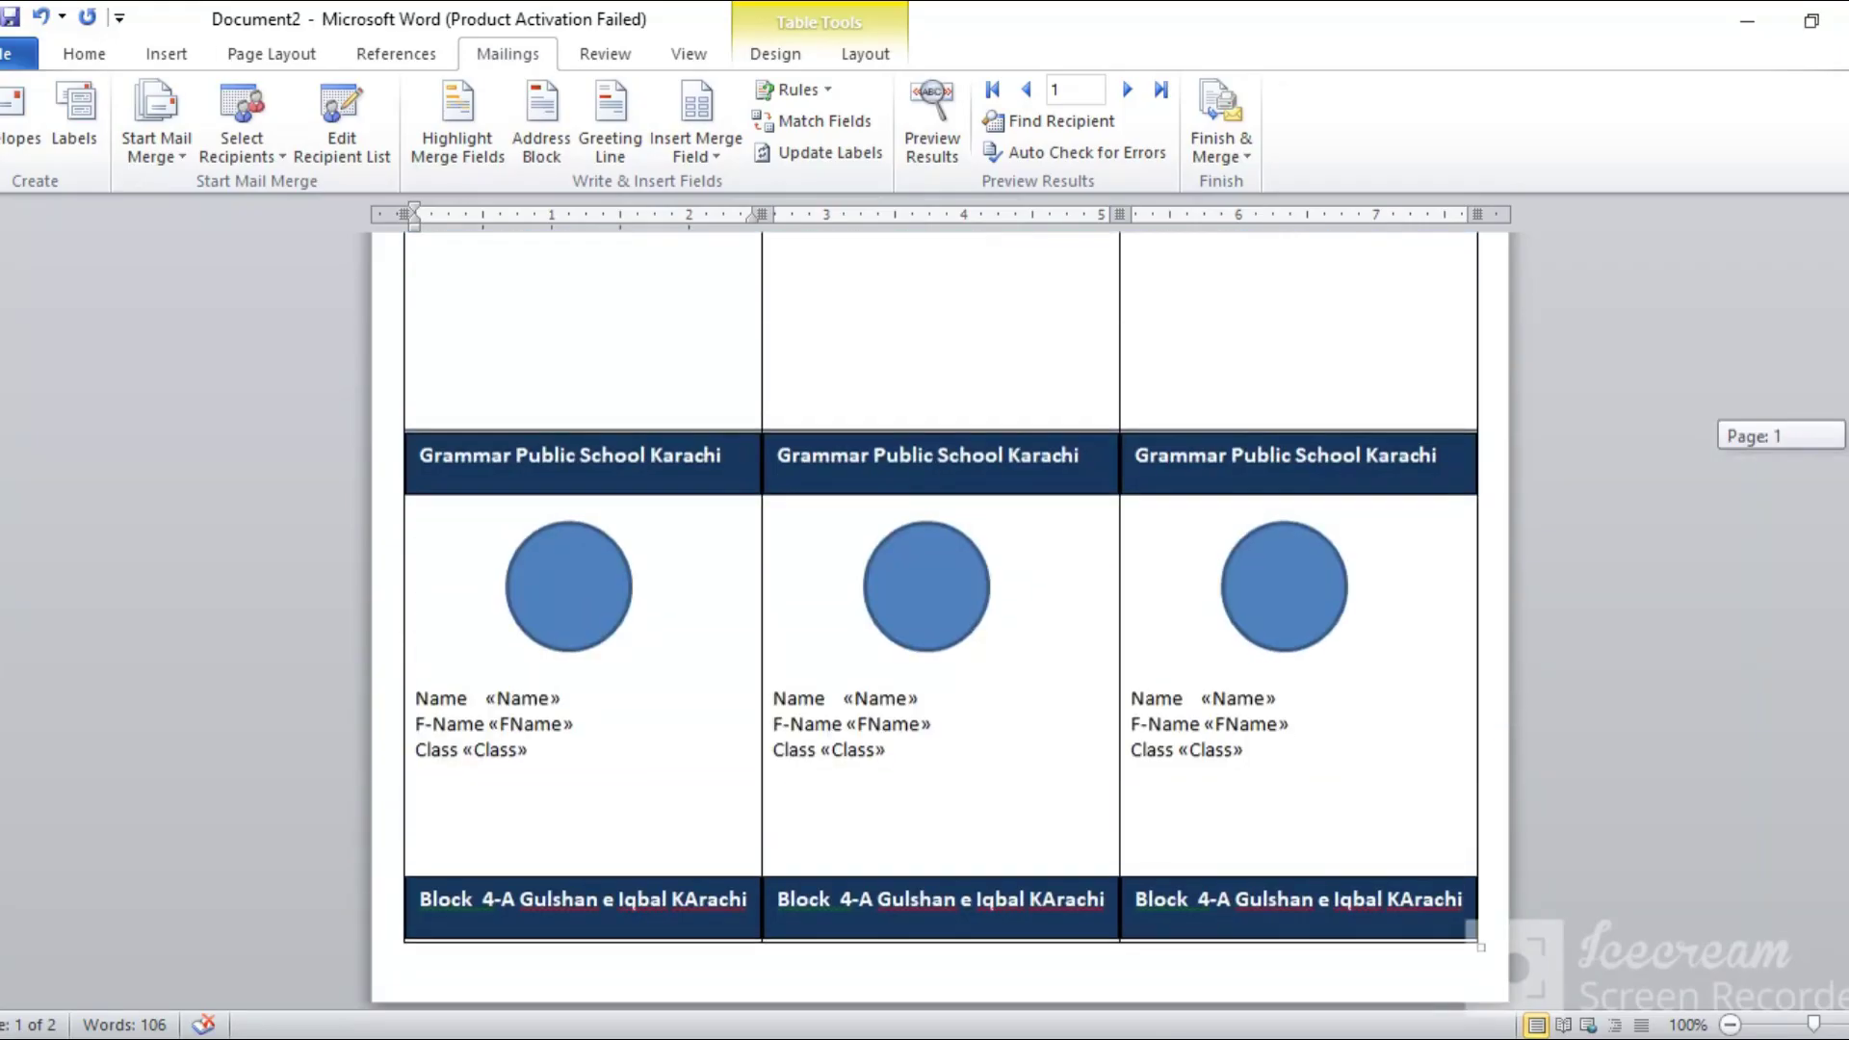
scroll(940, 616, down, 2)
scroll(940, 616, down, 5)
scroll(940, 616, up, 5)
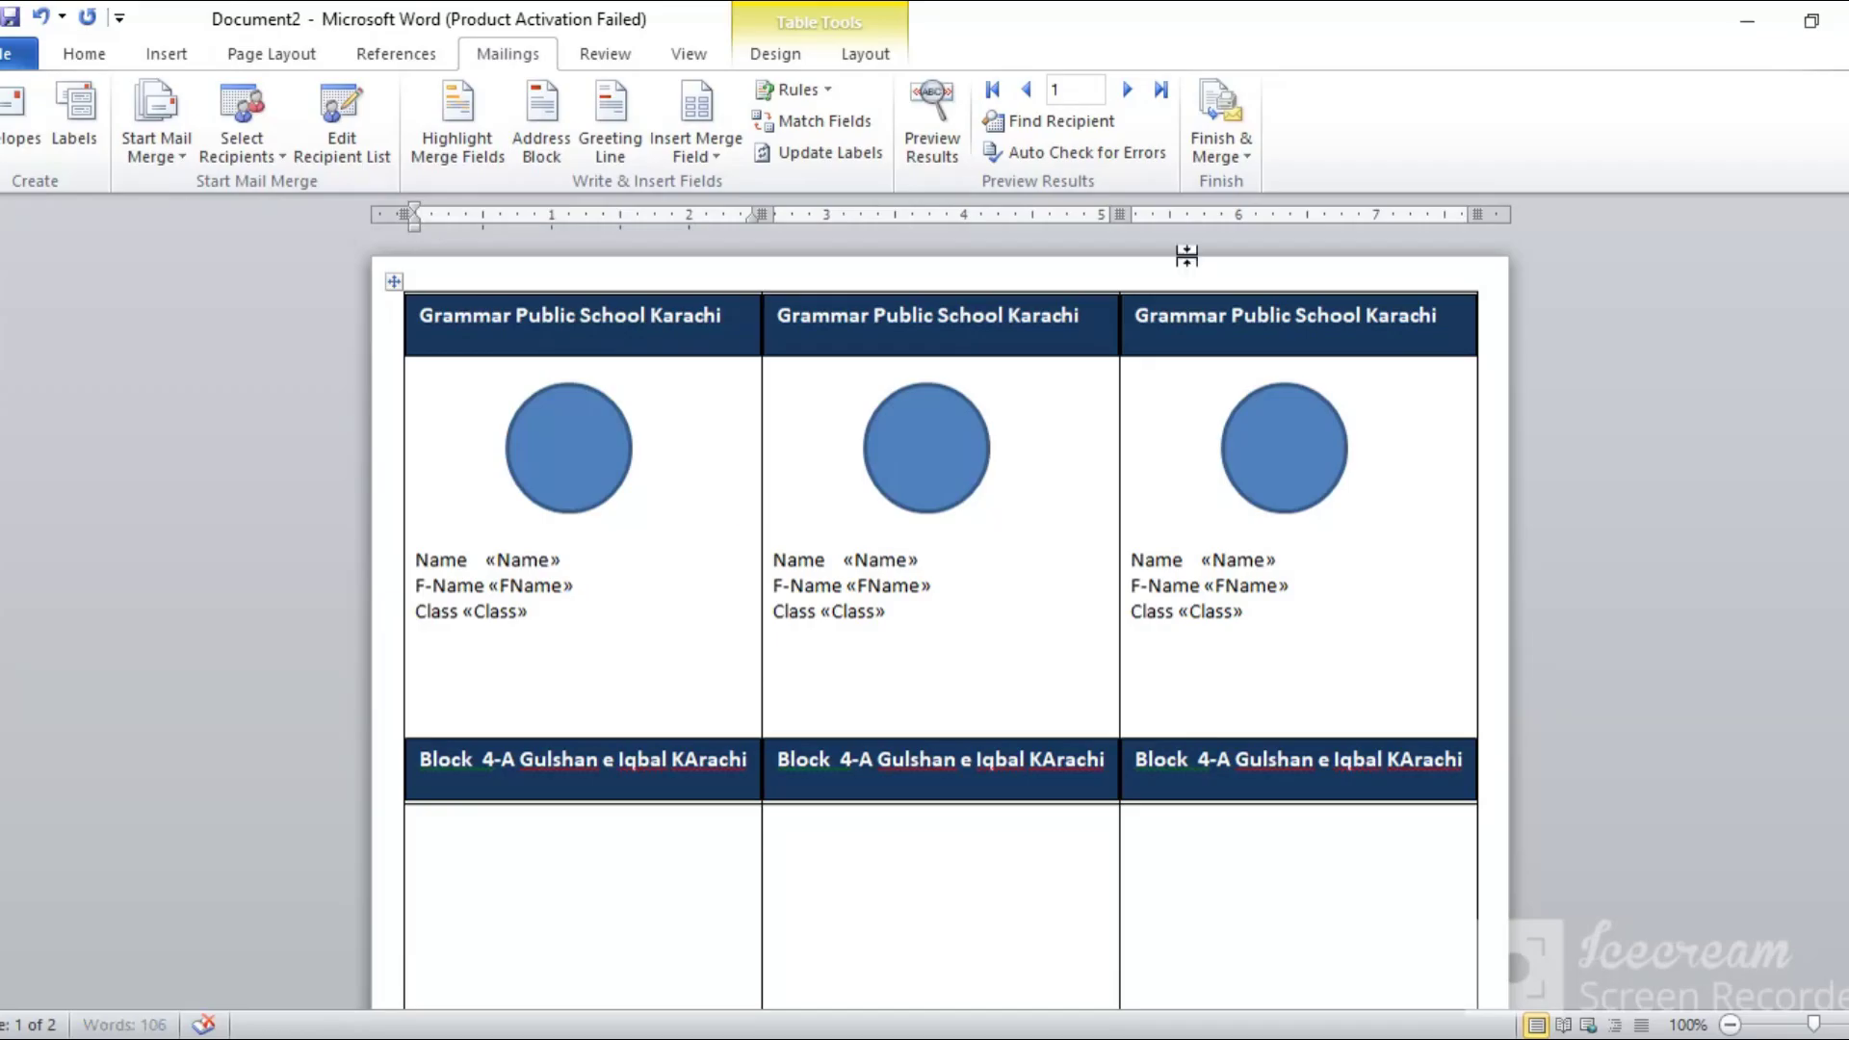
- Merge all records into a new document with Finish & Merge > Edit Individual Documents
click(1246, 158)
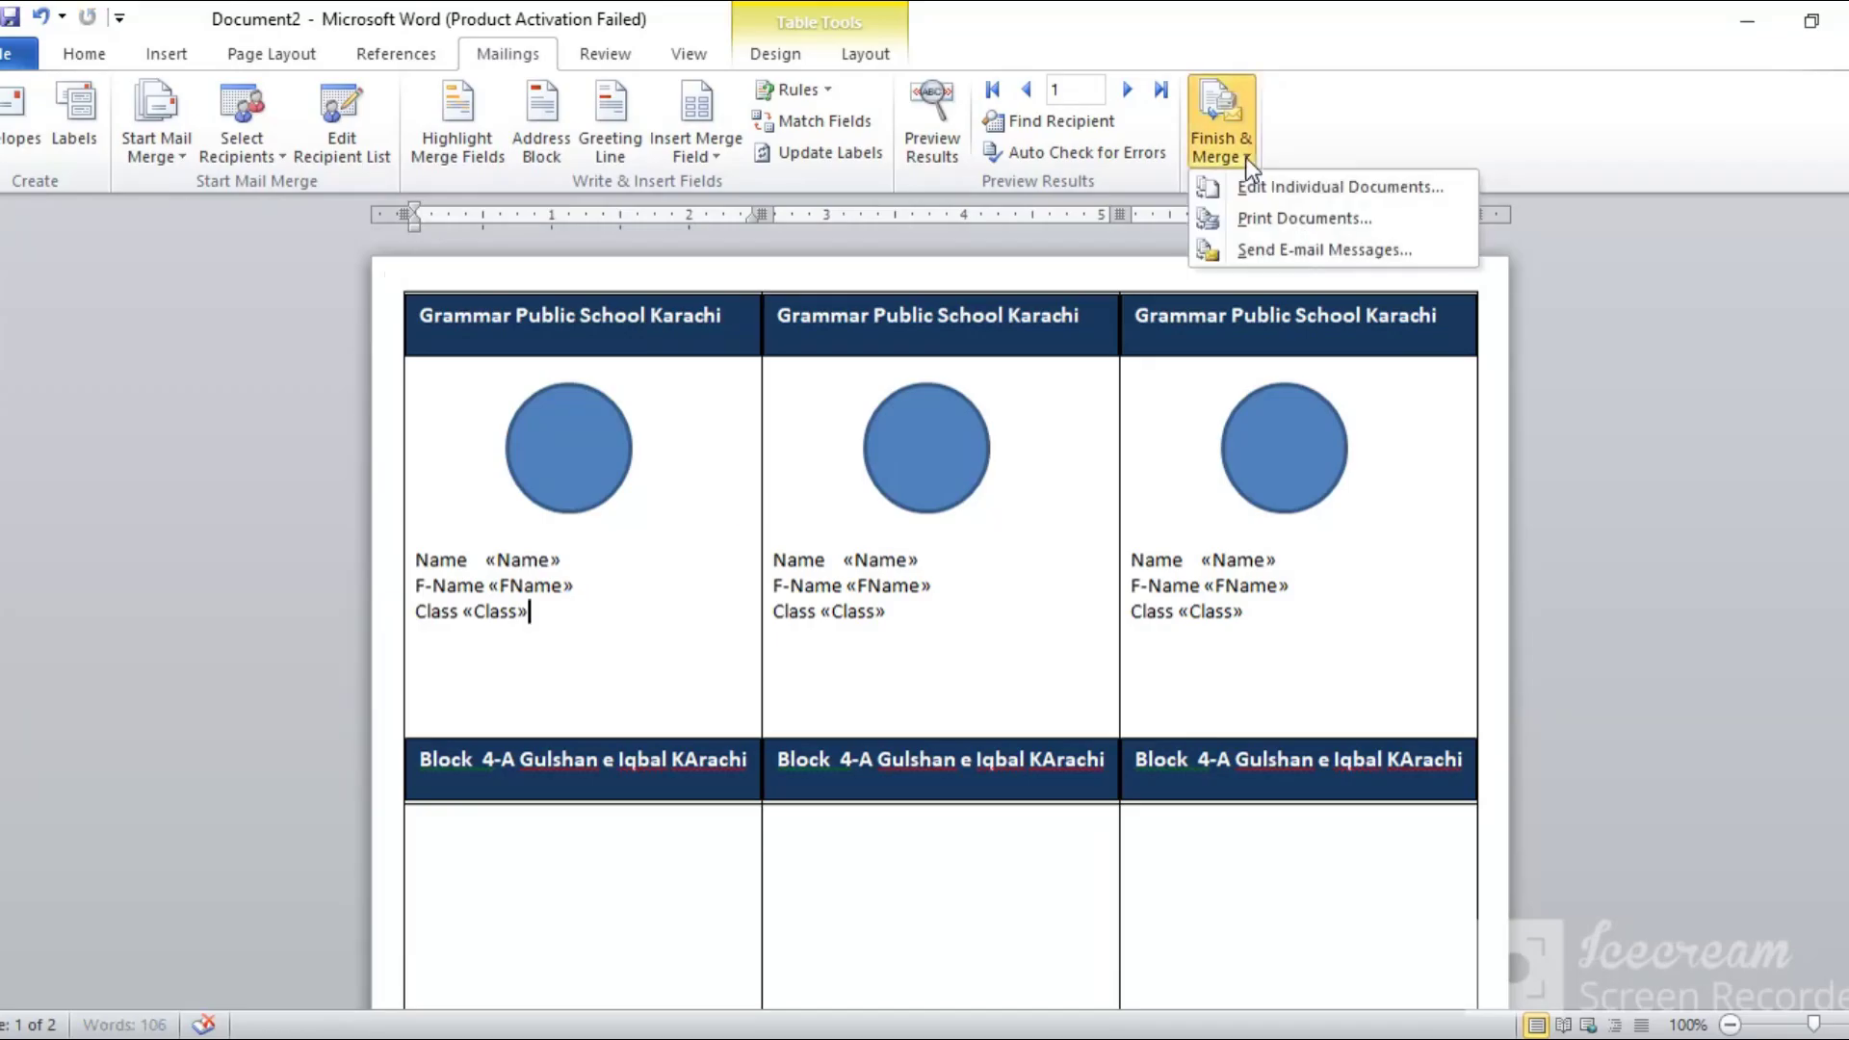
click(1310, 195)
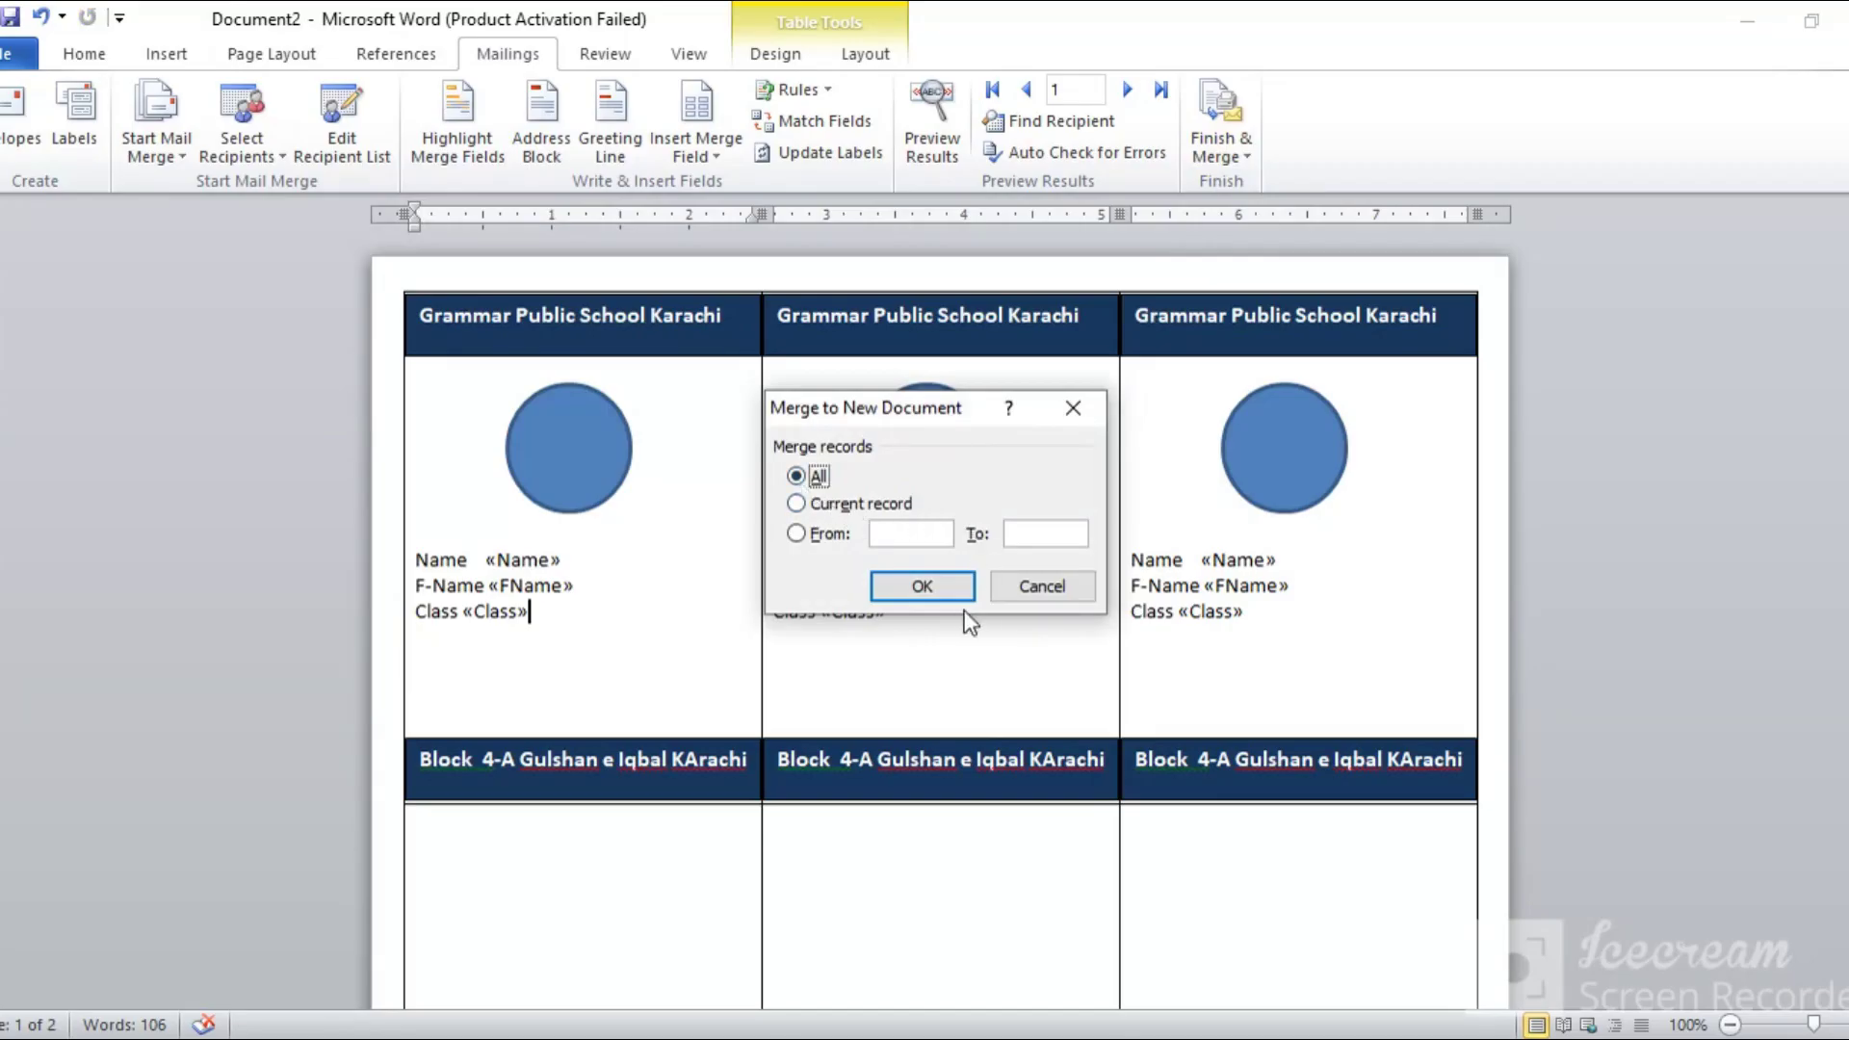
click(936, 593)
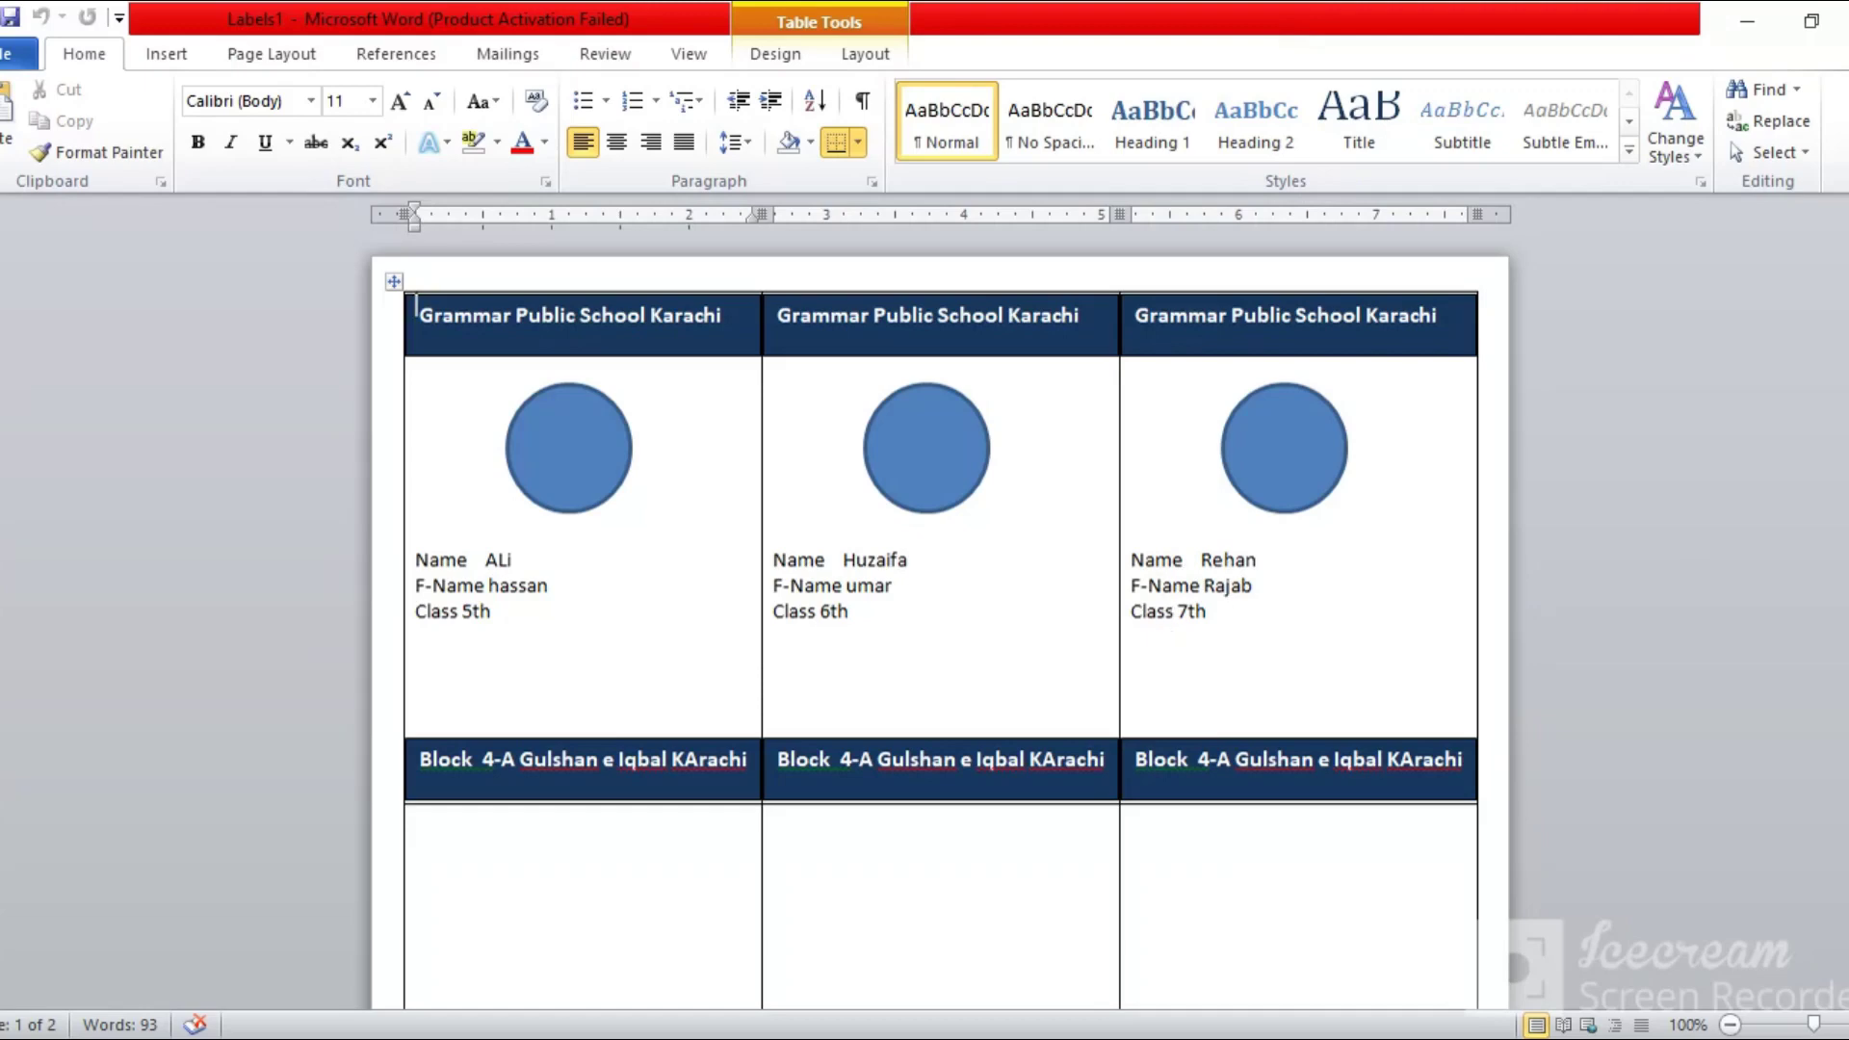
- Scroll through the merged Labels1 cards, then show the Mailings tools
scroll(941, 578, down, 8)
scroll(941, 577, down, 5)
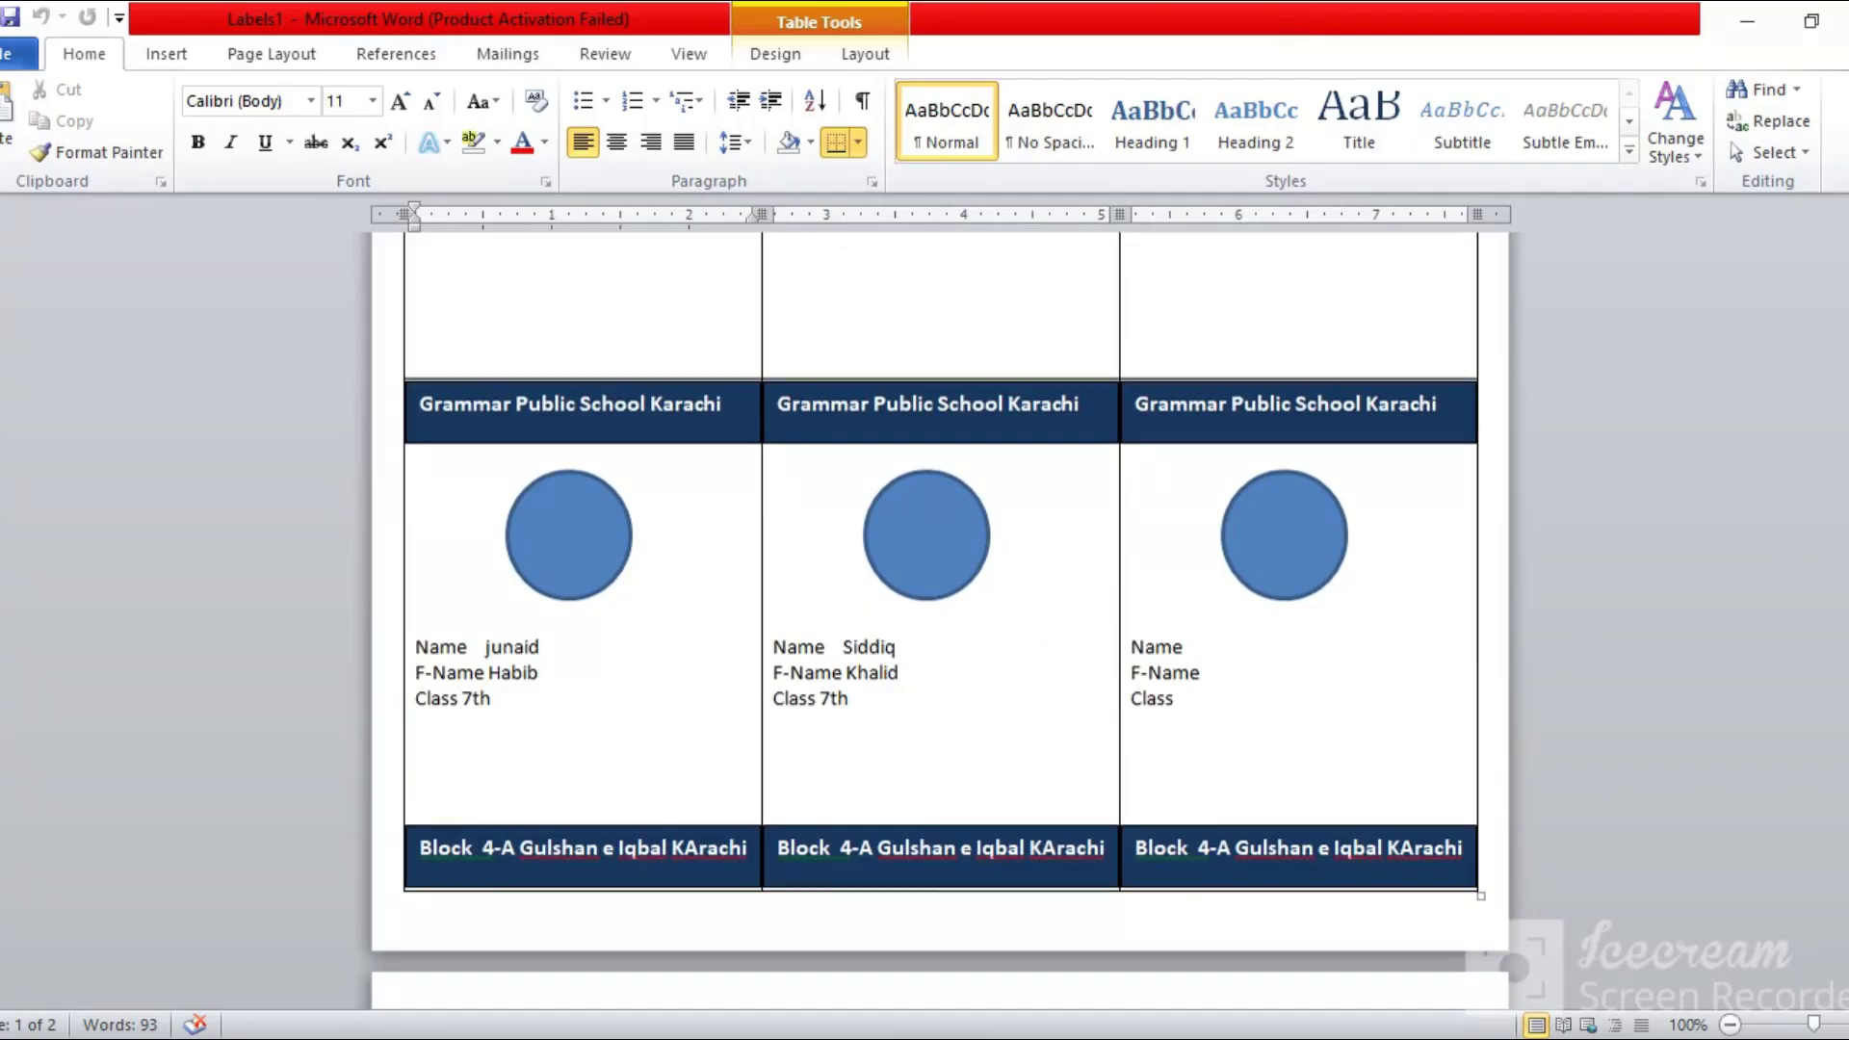
scroll(941, 578, down, 10)
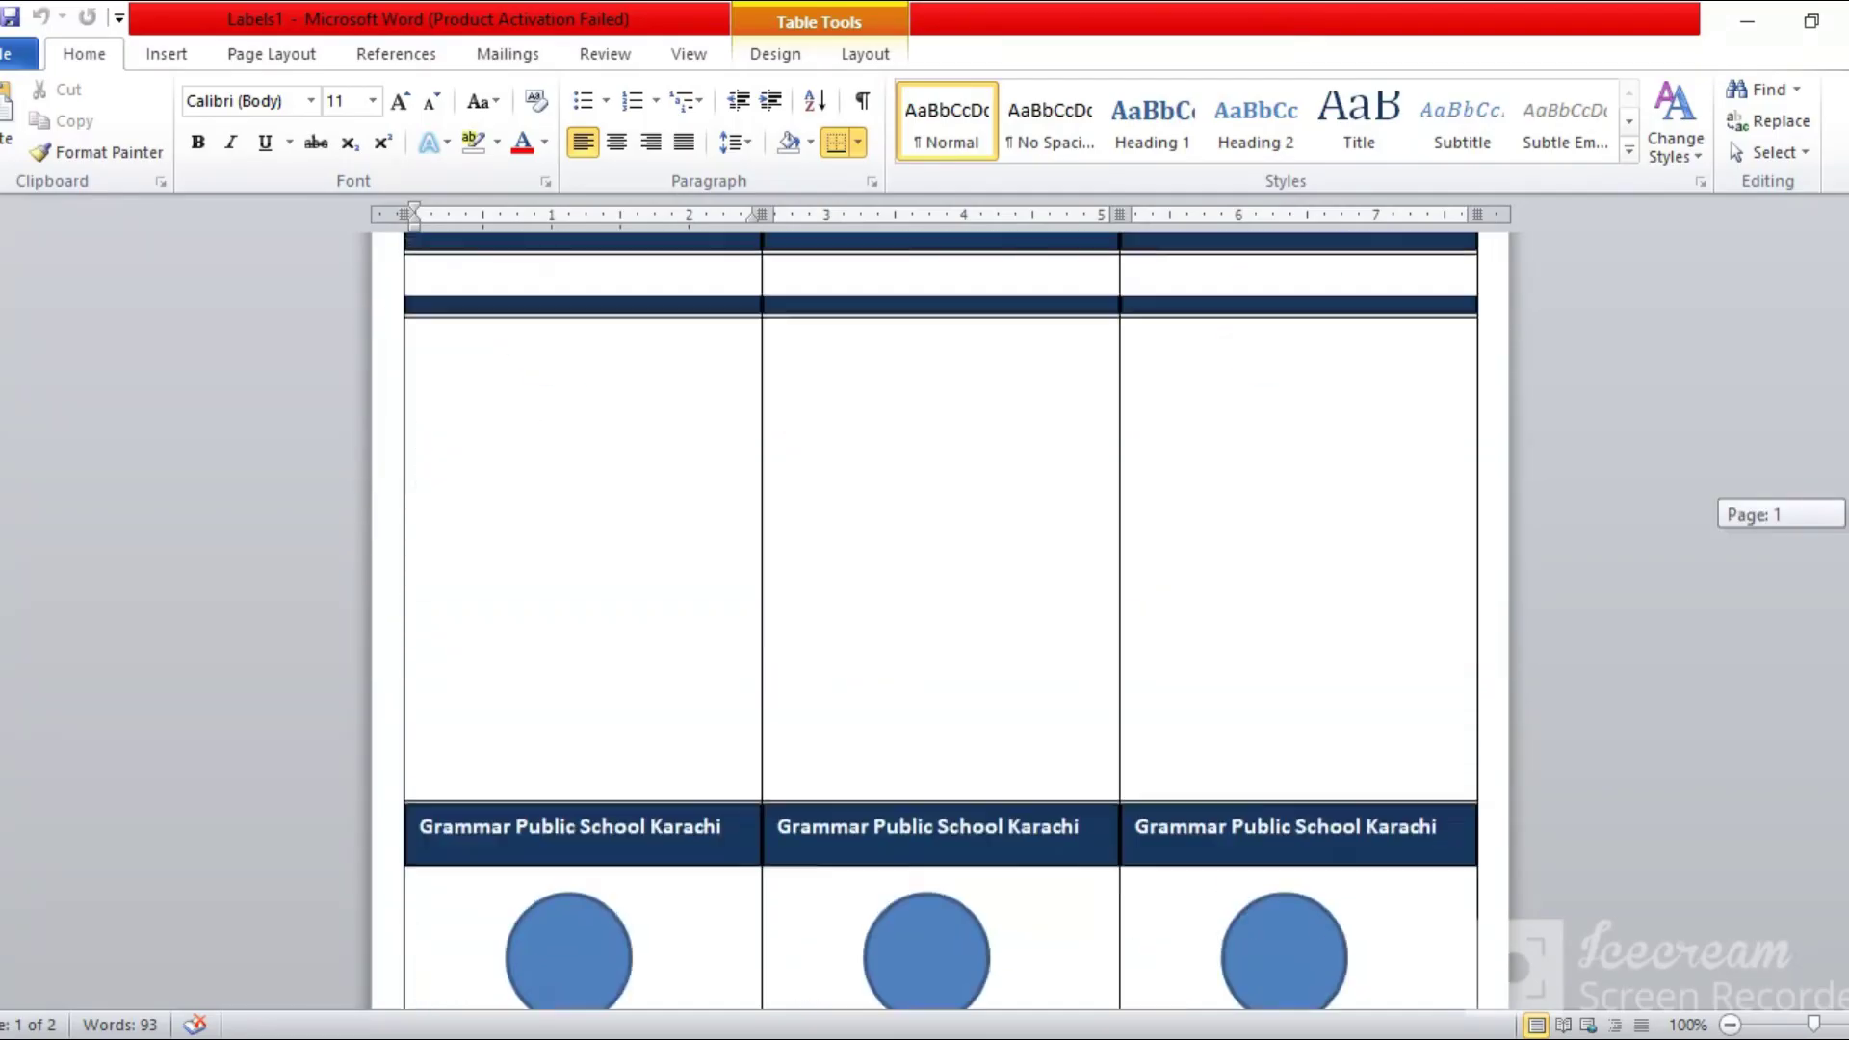
scroll(941, 578, up, 1)
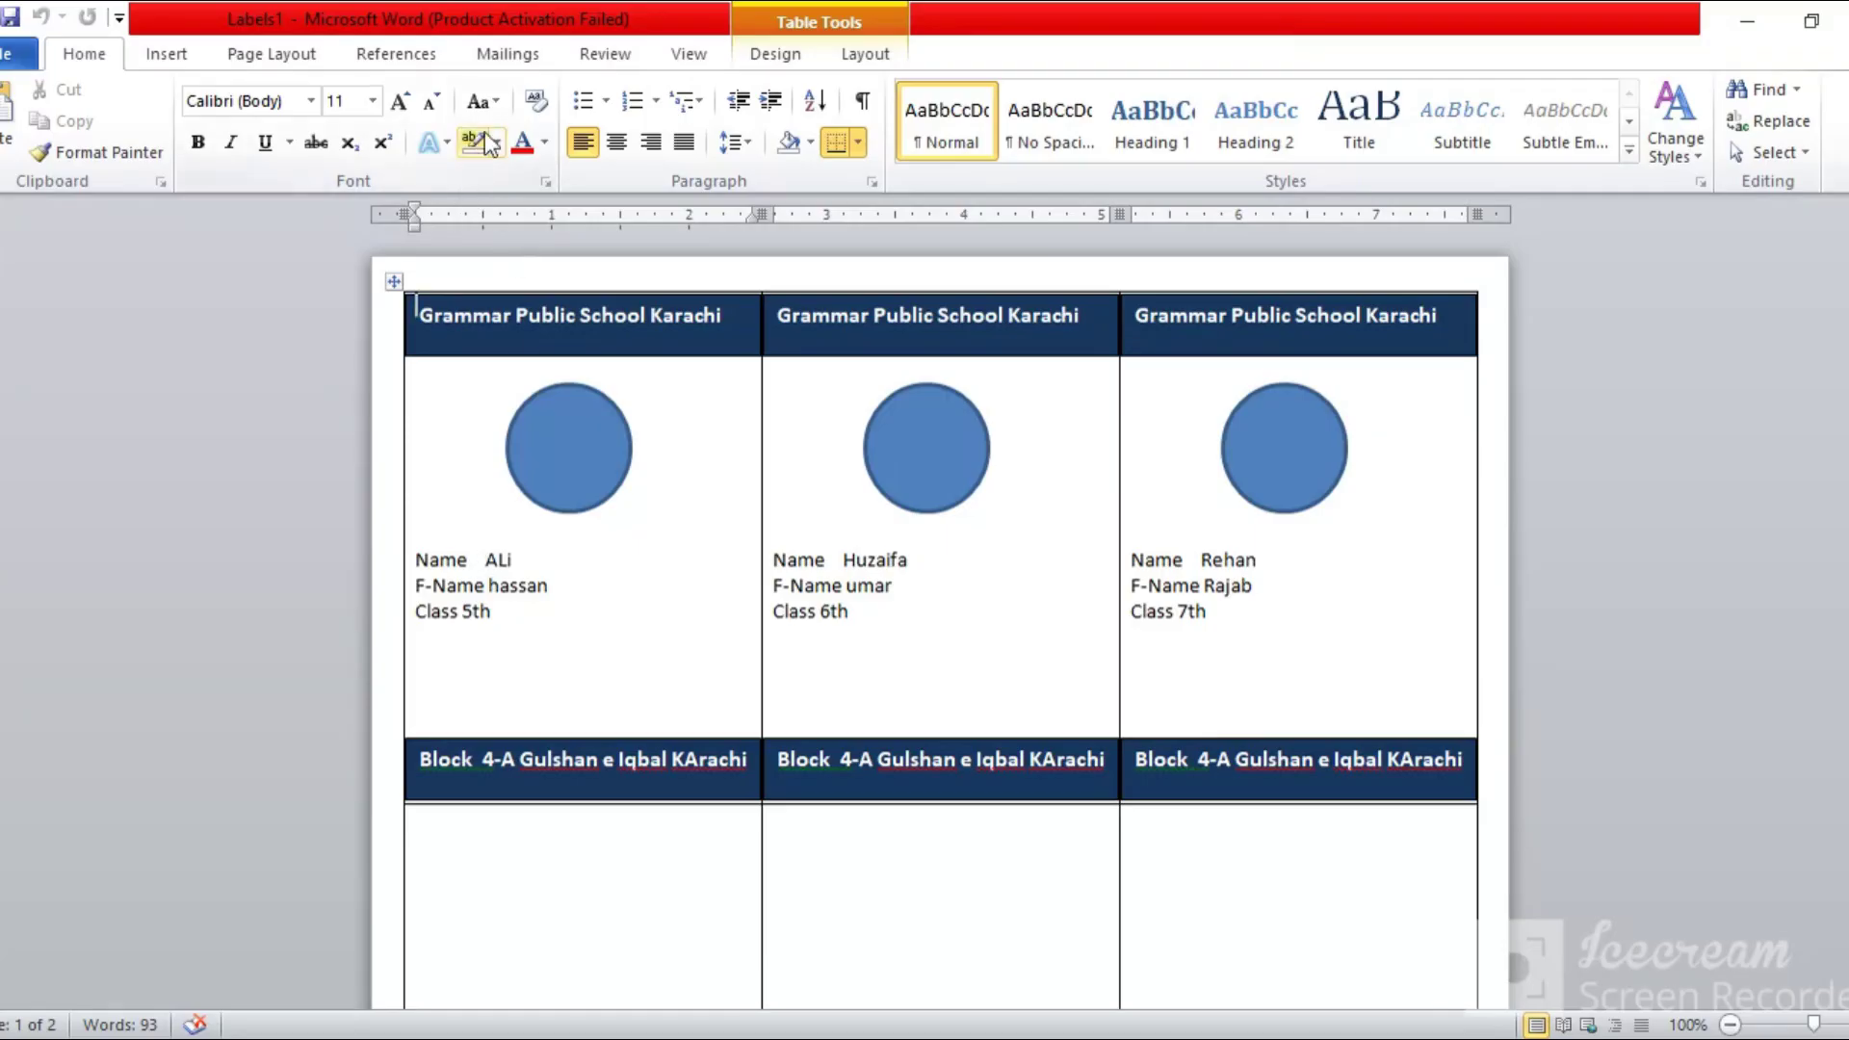
click(516, 55)
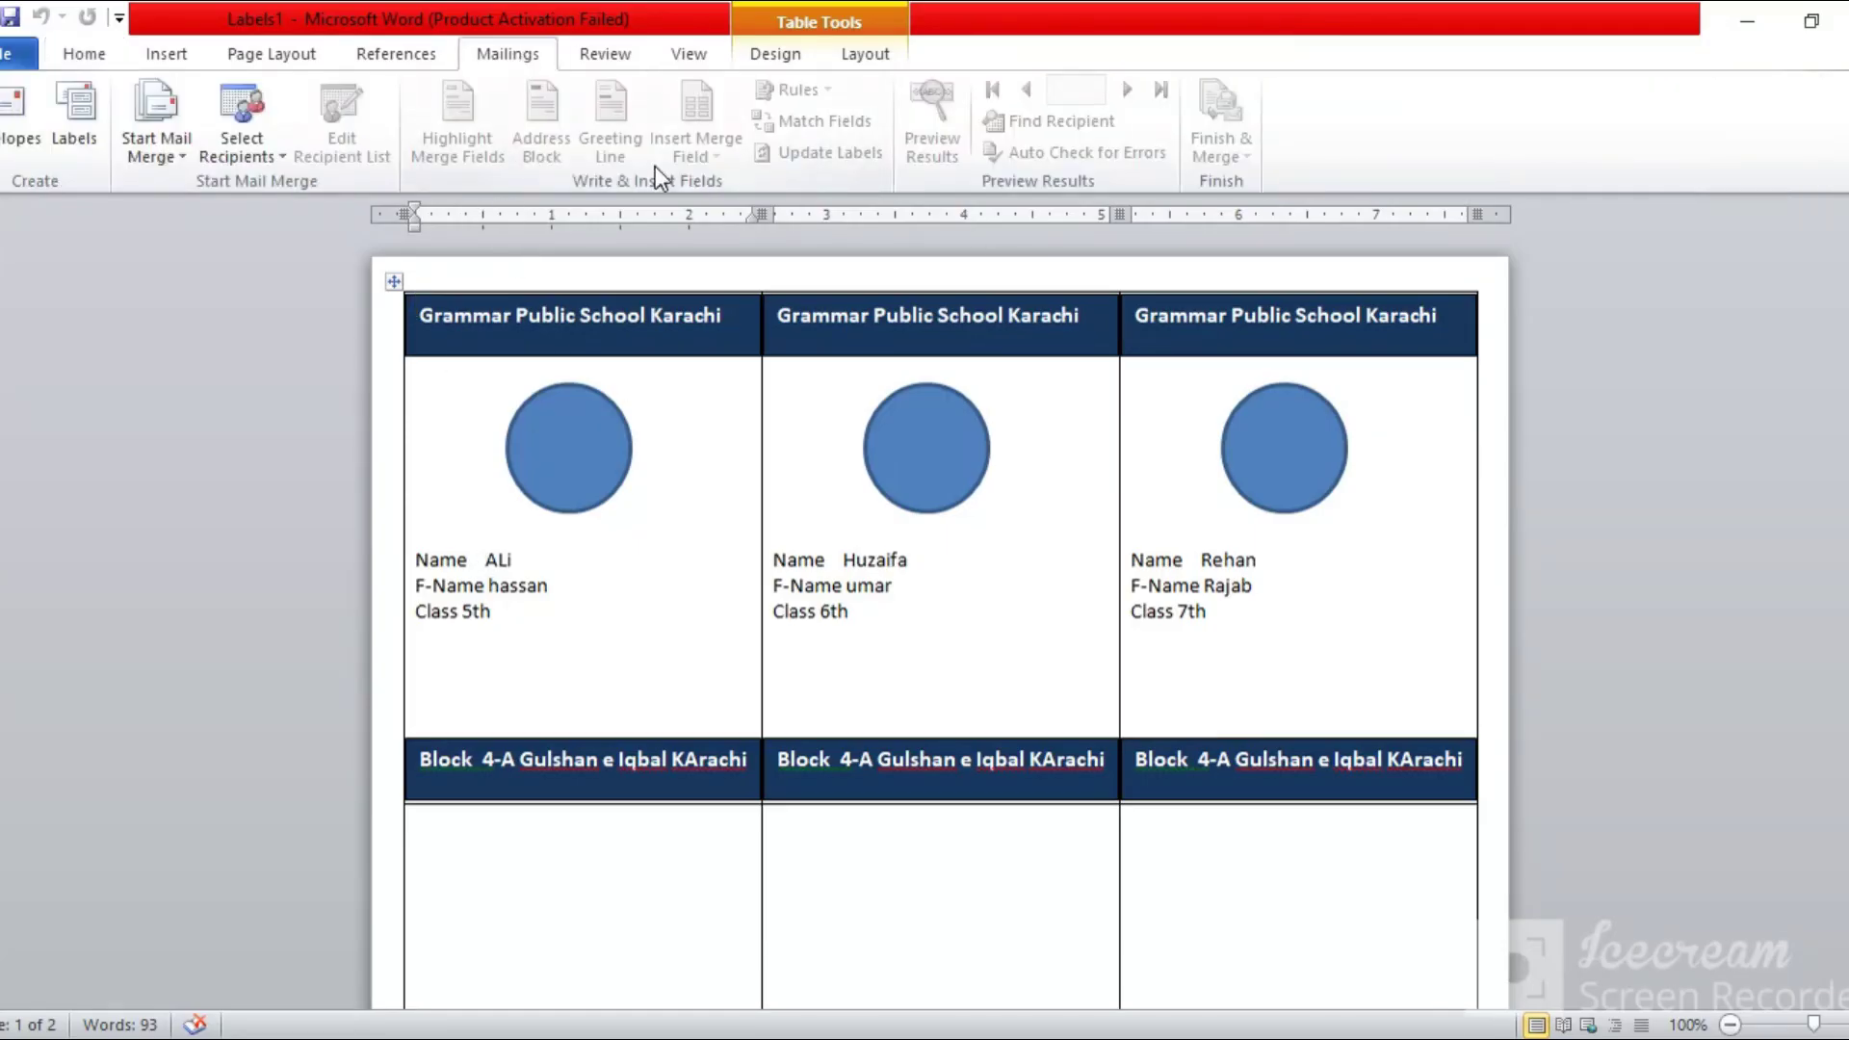